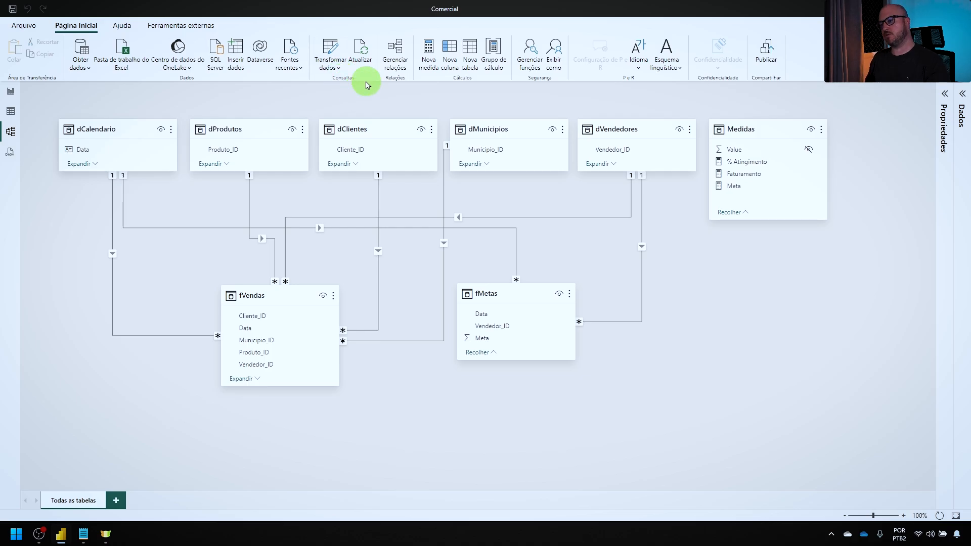
- Open the Power Query editor for the Comercial report's data
{"action": "left_click", "coordinate": [330, 50]}
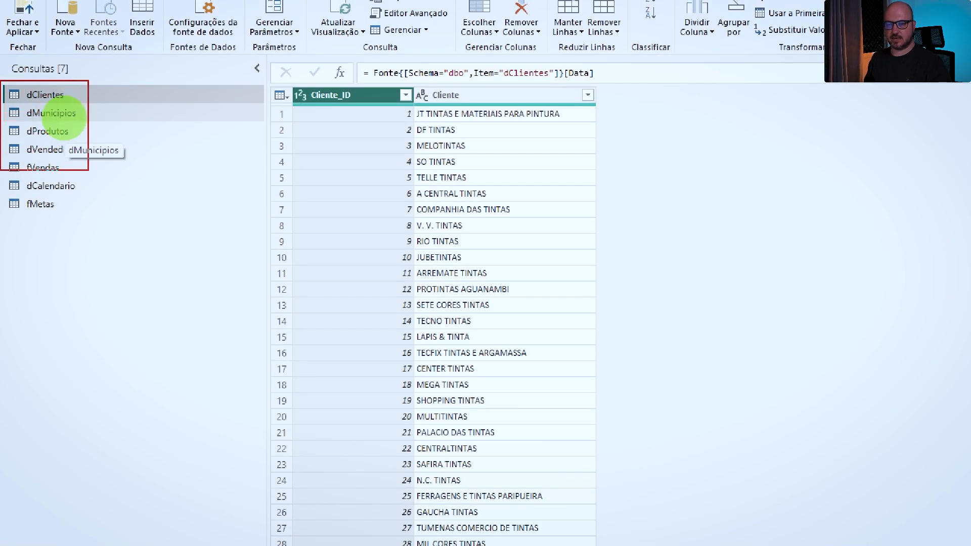
{"action": "left_click_drag", "start_coordinate": [95, 177], "coordinate": [98, 178]}
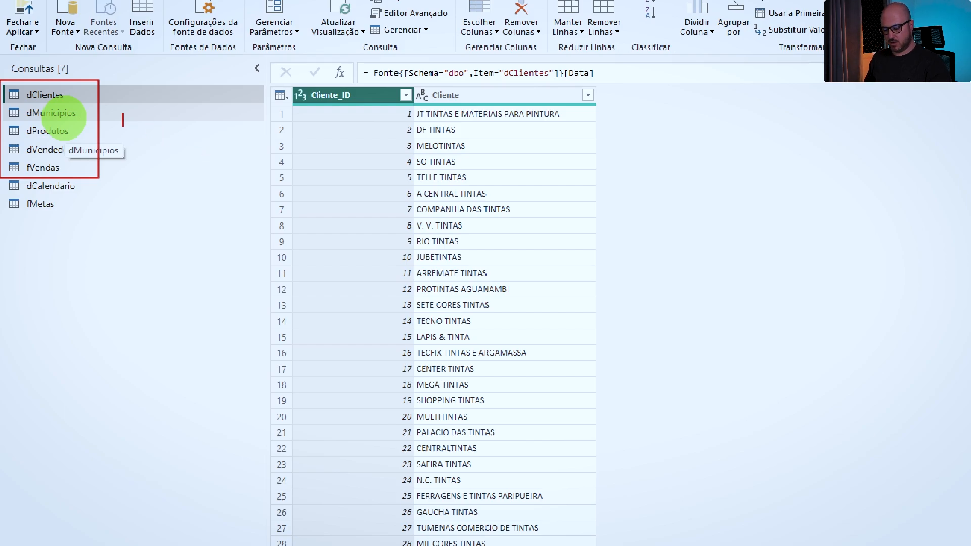
{"action": "type", "text": "sql server"}
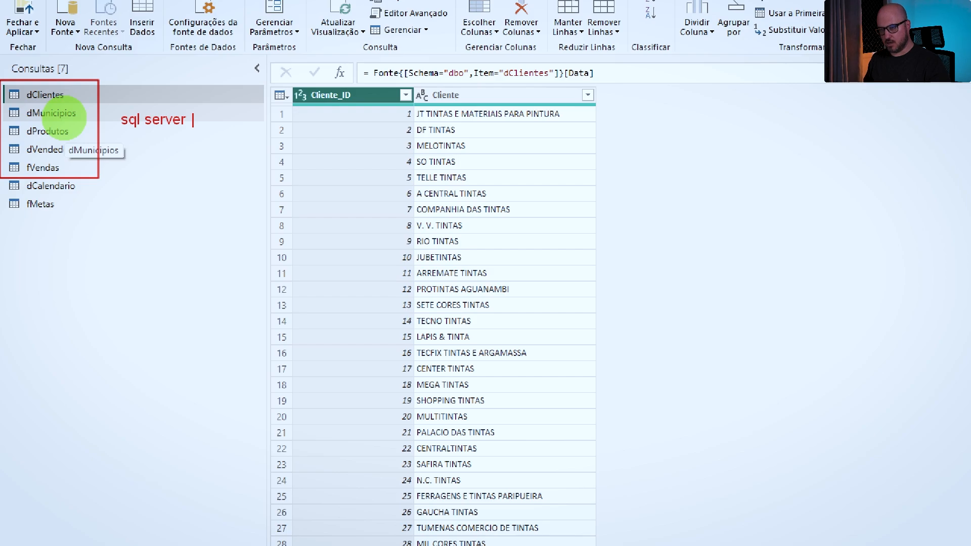
{"action": "key", "text": "Escape"}
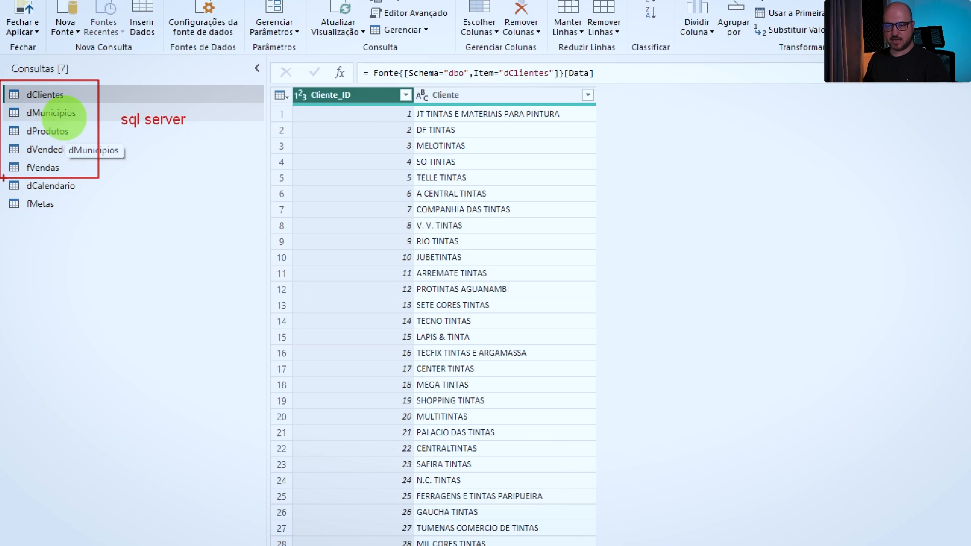
{"action": "left_click_drag", "start_coordinate": [4, 178], "coordinate": [99, 196]}
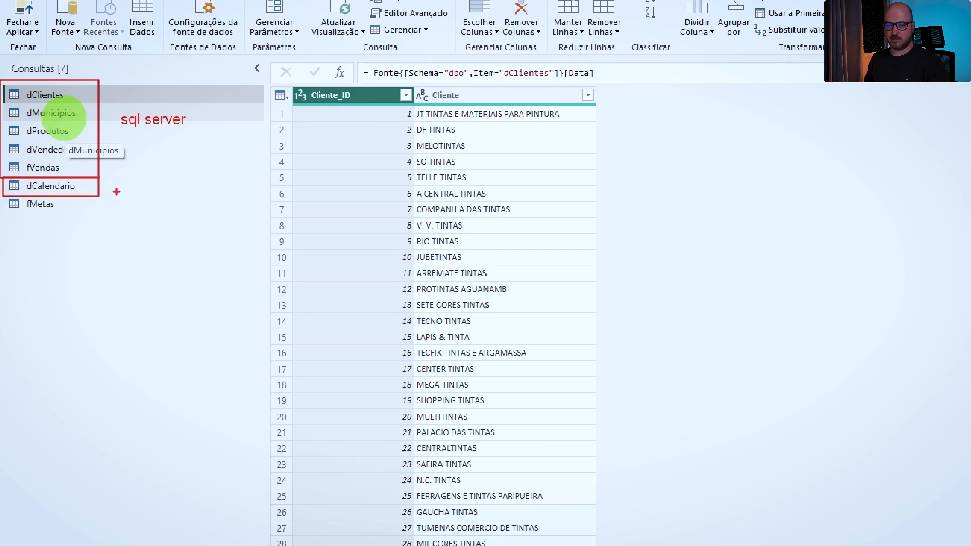
{"action": "type", "text": "t"}
{"action": "type", "text": "web"}
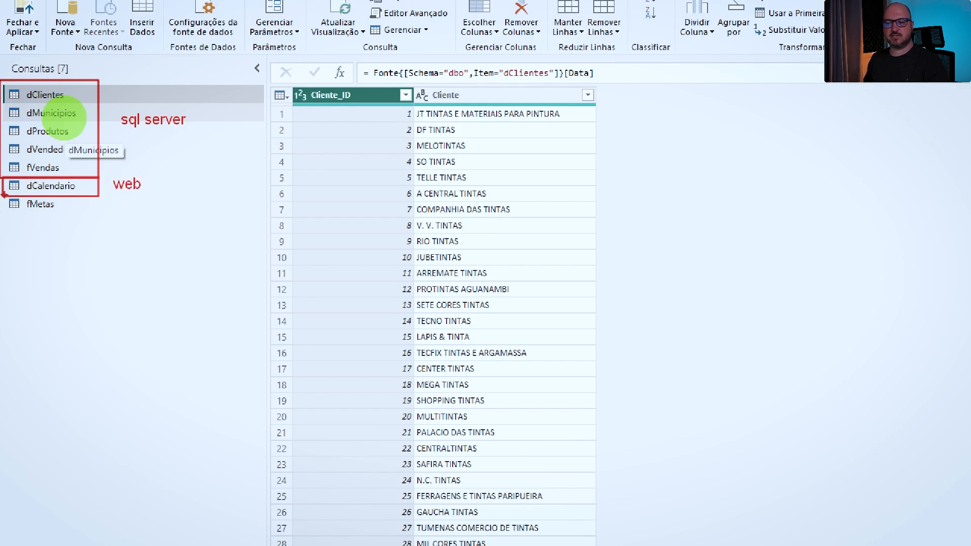
{"action": "left_click_drag", "start_coordinate": [3, 194], "coordinate": [101, 216]}
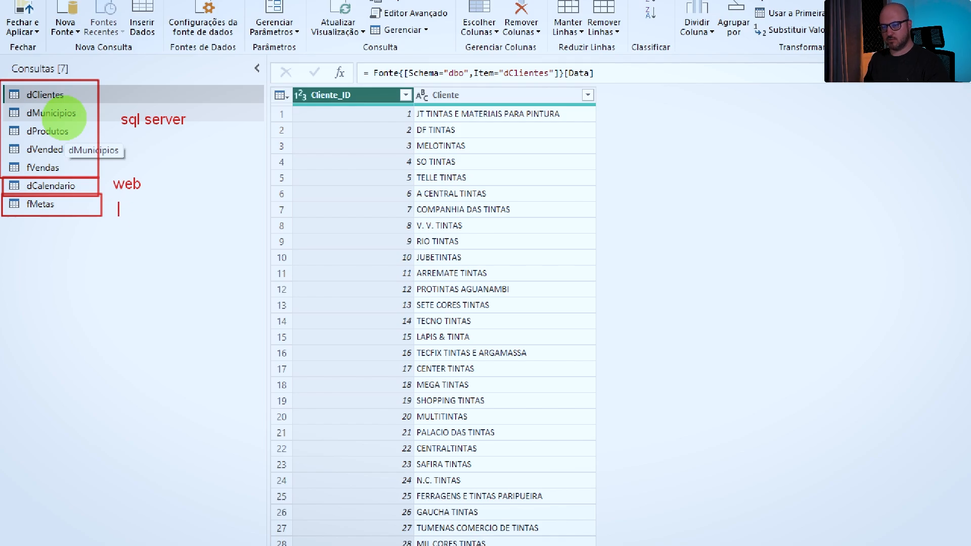
{"action": "type", "text": "e"}
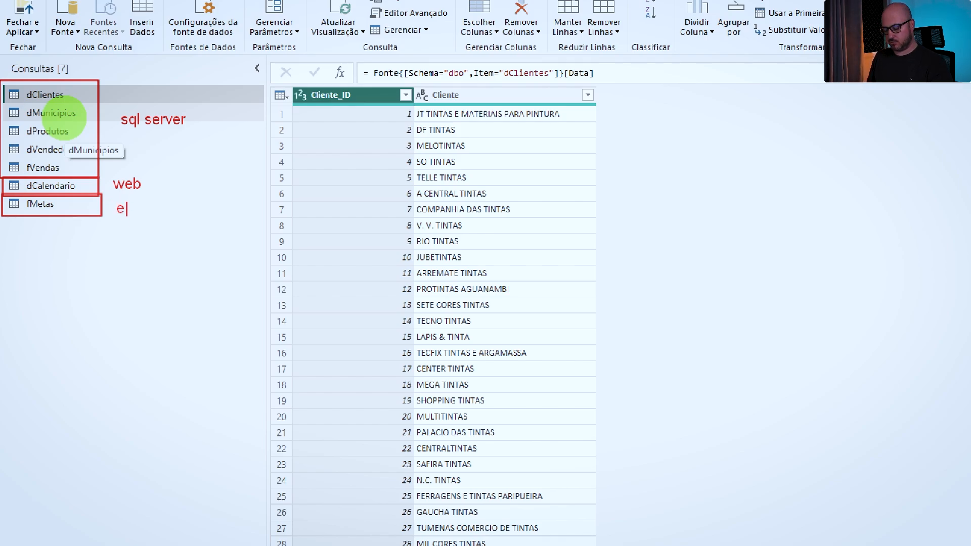
{"action": "type", "text": "xcel"}
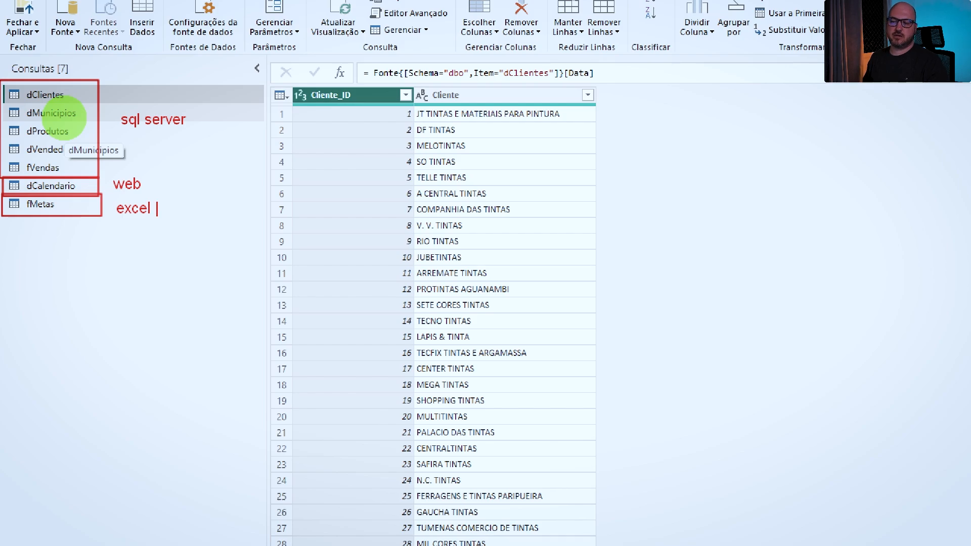
{"action": "key", "text": "Escape"}
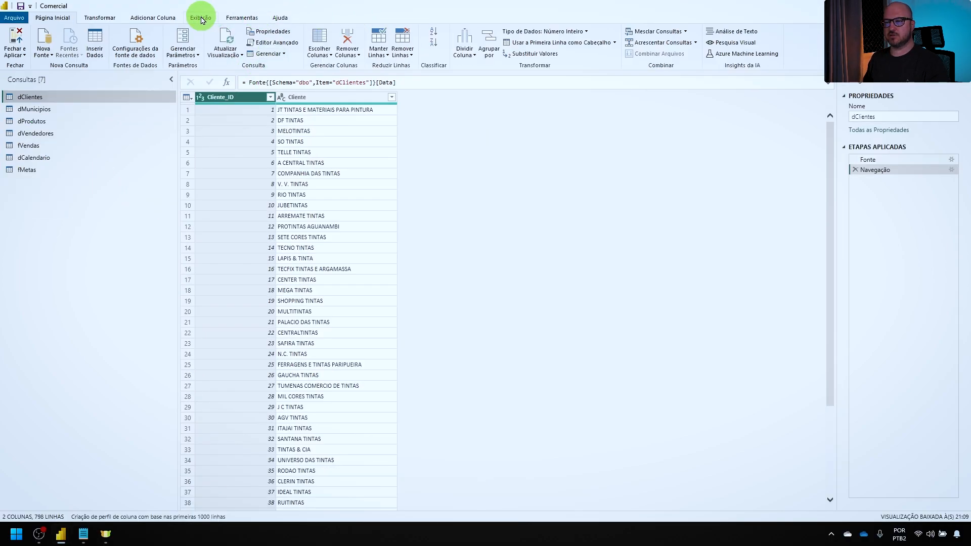
- Display the query dependencies diagram and arrange it with the left-to-right layout
{"action": "left_click", "coordinate": [201, 18]}
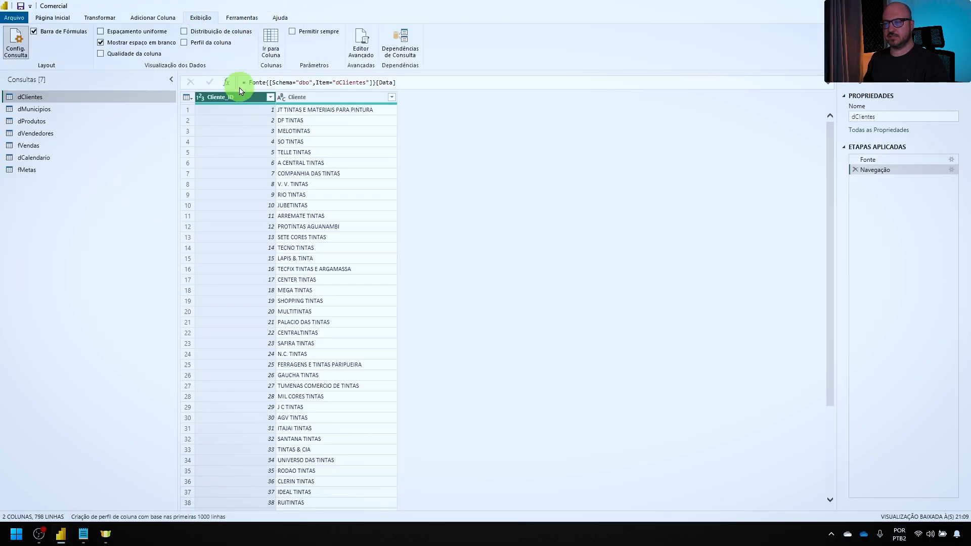
{"action": "left_click", "coordinate": [400, 41]}
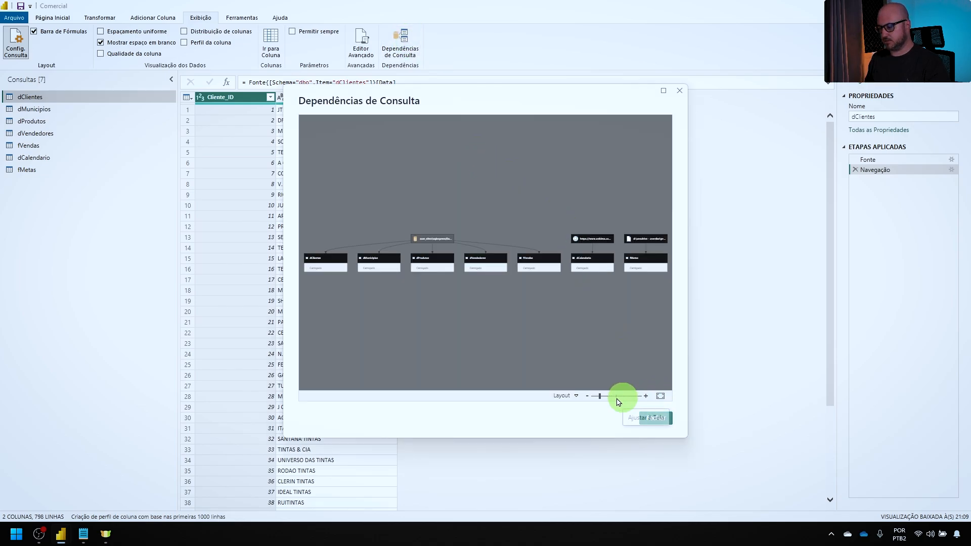
{"action": "left_click", "coordinate": [574, 396]}
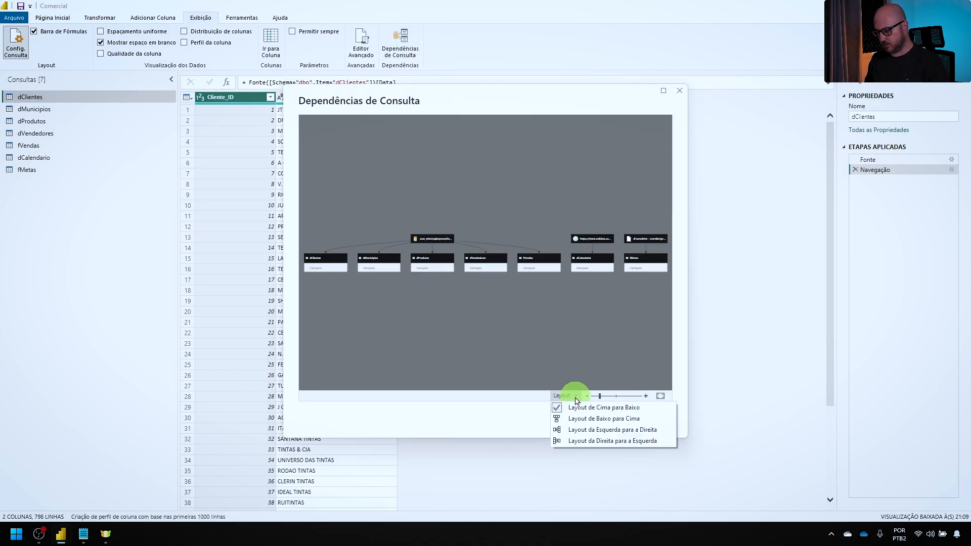
{"action": "left_click", "coordinate": [585, 431]}
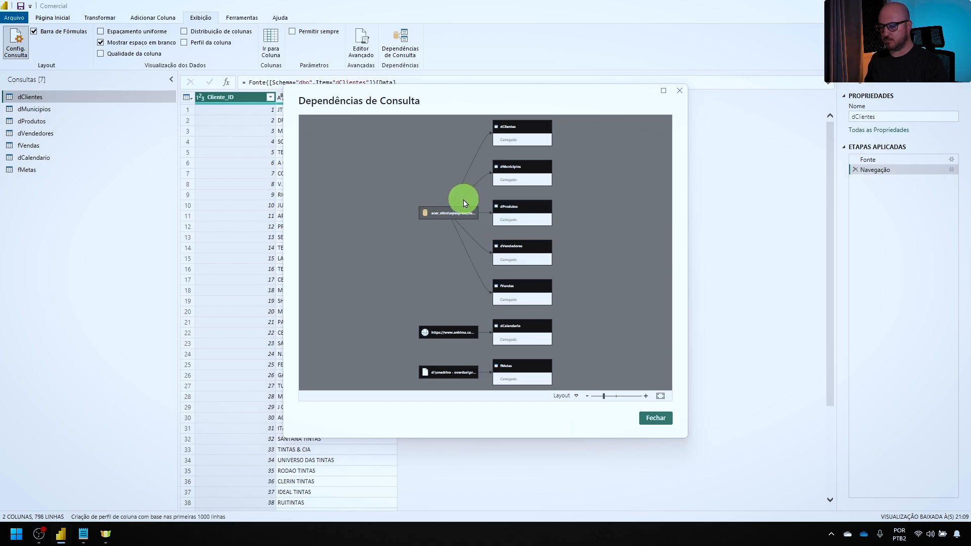
- Examine which data source feeds each query in the dependencies diagram, down to dCalendario and fMetas, and close the diagram
{"action": "left_click", "coordinate": [645, 396]}
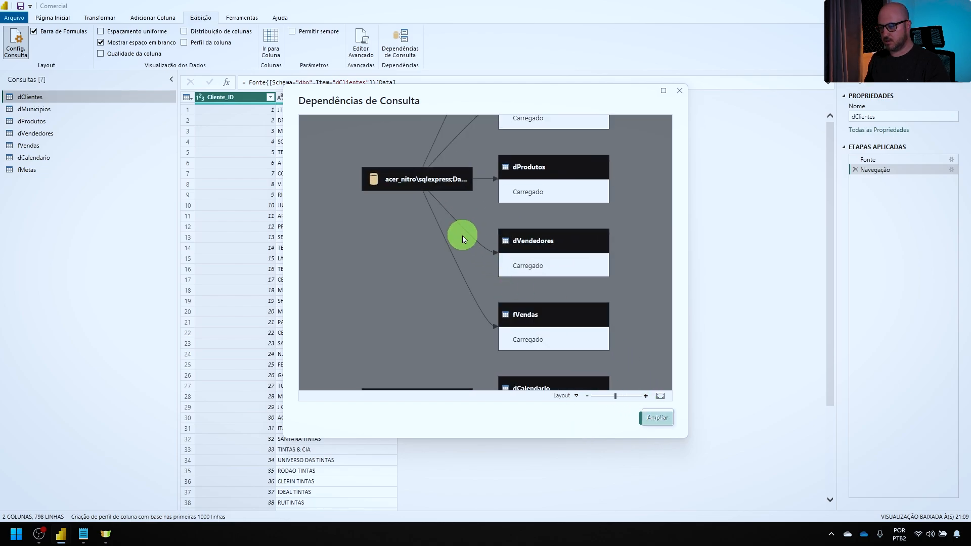
{"action": "scroll", "coordinate": [400, 184], "scroll_direction": "up", "scroll_amount": 4}
{"action": "scroll", "coordinate": [448, 200], "scroll_direction": "down", "scroll_amount": 9}
{"action": "scroll", "coordinate": [454, 343], "scroll_direction": "up", "scroll_amount": 4}
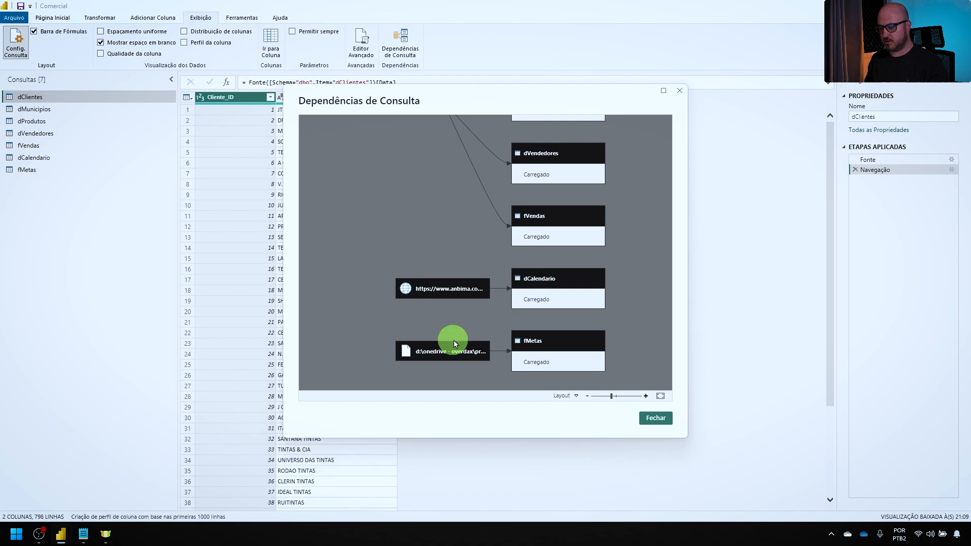
{"action": "scroll", "coordinate": [461, 289], "scroll_direction": "up", "scroll_amount": 2}
{"action": "scroll", "coordinate": [490, 323], "scroll_direction": "down", "scroll_amount": 3}
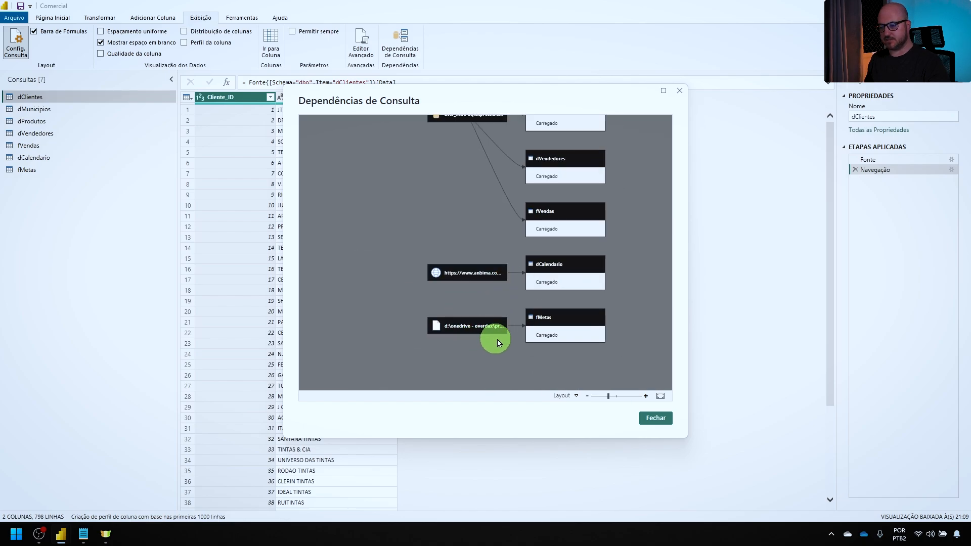
{"action": "scroll", "coordinate": [562, 343], "scroll_direction": "up", "scroll_amount": 3}
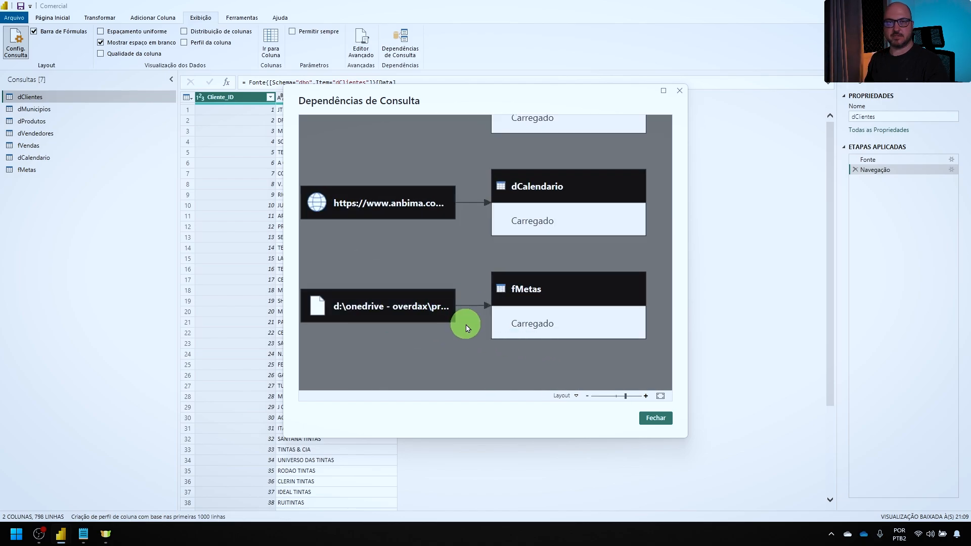
{"action": "scroll", "coordinate": [475, 323], "scroll_direction": "down", "scroll_amount": 4}
{"action": "left_click", "coordinate": [655, 418]}
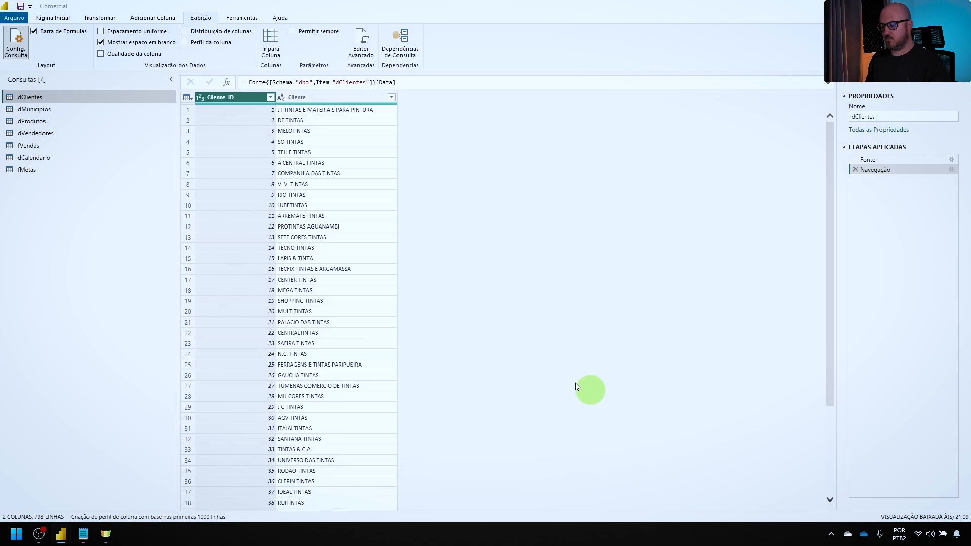
- Close the query editor and apply the queries to the model
{"action": "left_click", "coordinate": [44, 19]}
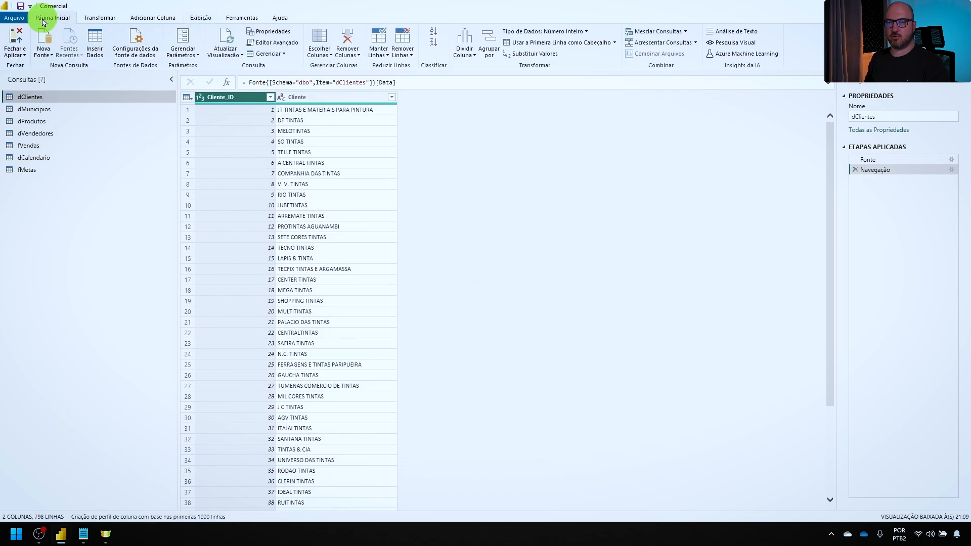
{"action": "left_click", "coordinate": [15, 52]}
{"action": "left_click", "coordinate": [30, 71]}
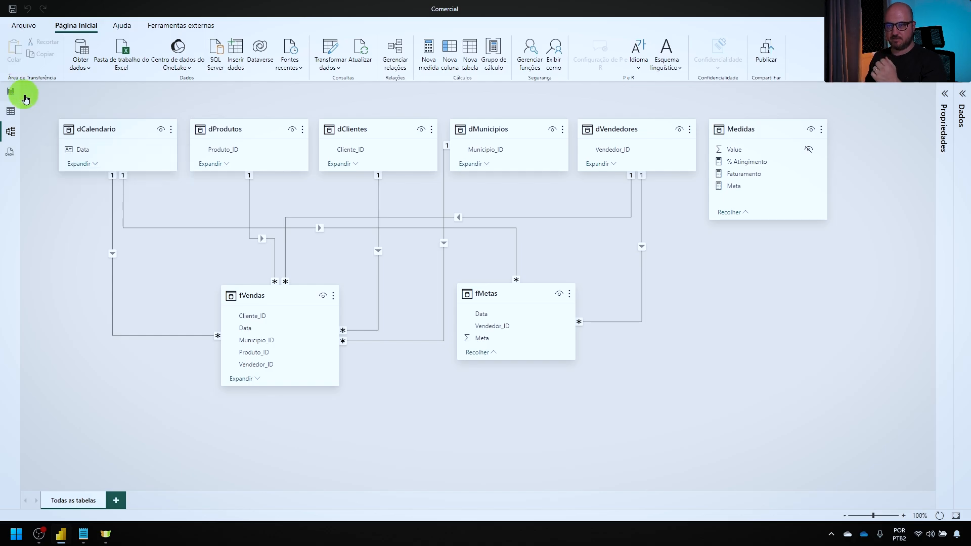
- Switch to the report view, show the list of data tables and collapse the Medidas table
{"action": "left_click", "coordinate": [11, 91]}
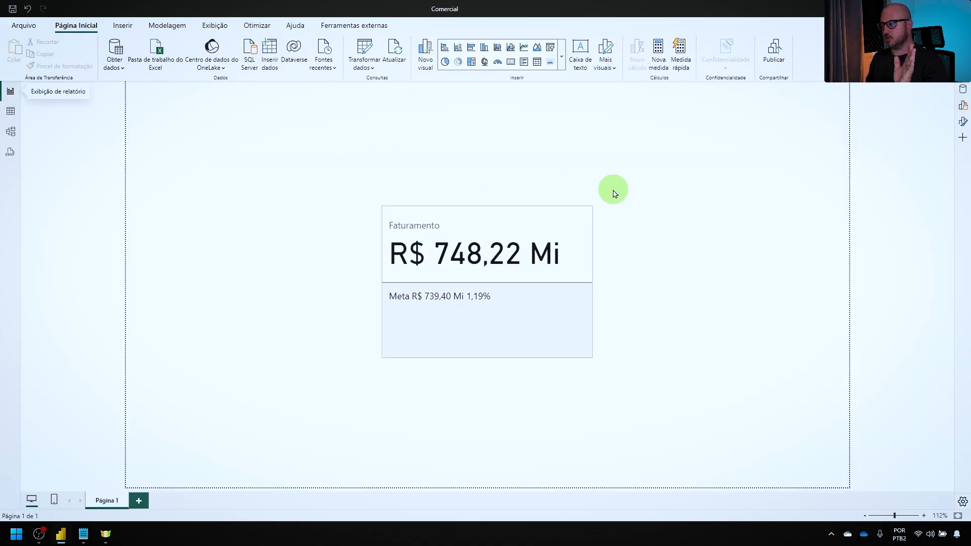
{"action": "left_click", "coordinate": [962, 90]}
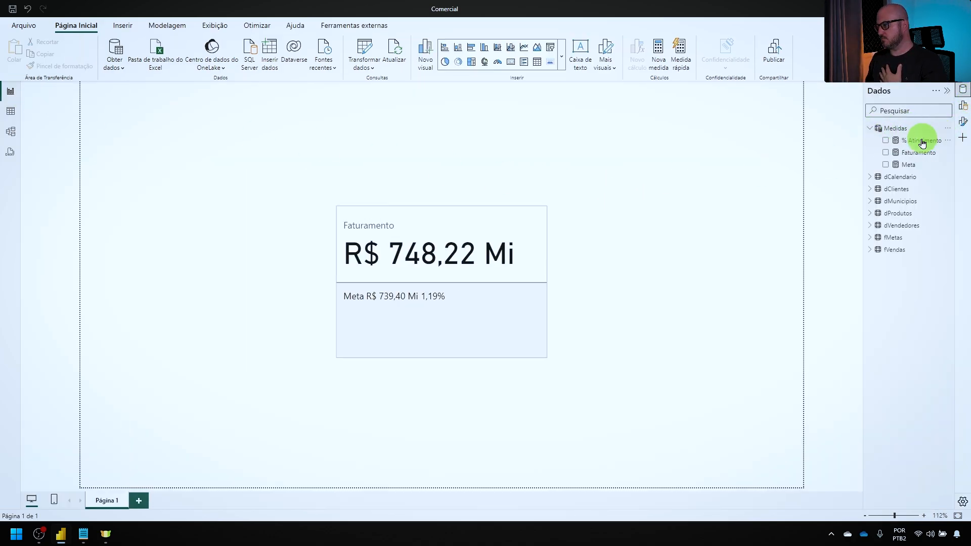
{"action": "left_click", "coordinate": [869, 129]}
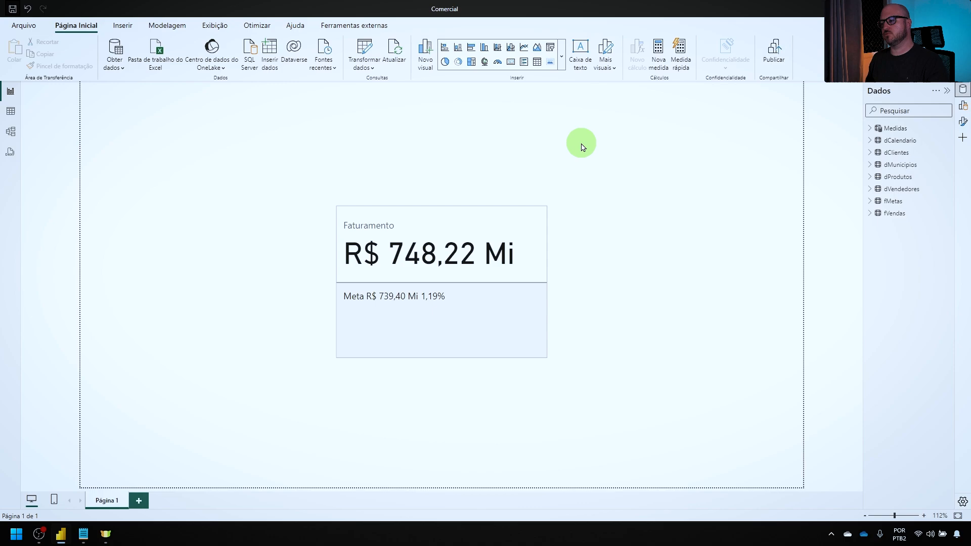
- Publish the Comercial report to the Conteúdo - Fluxos de Dados workspace
{"action": "left_click", "coordinate": [775, 57]}
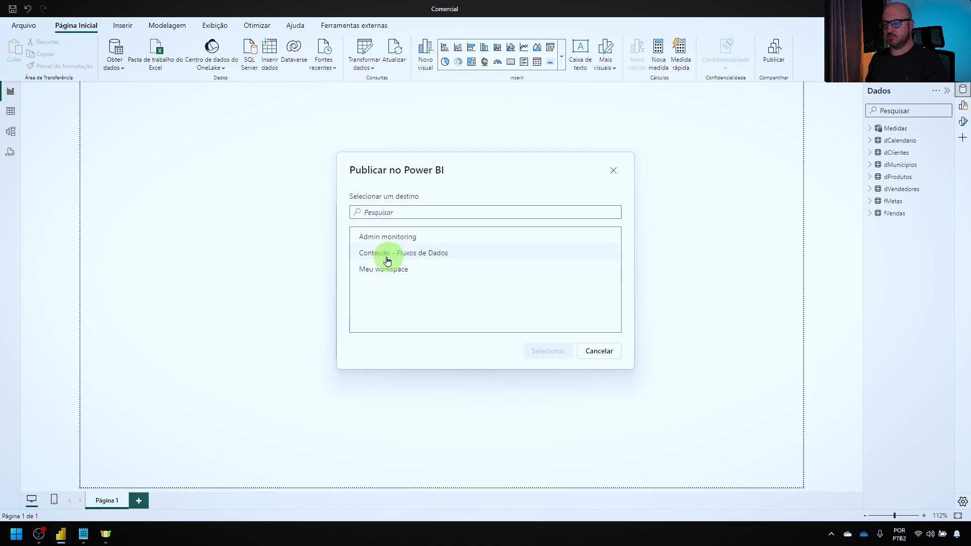
{"action": "left_click", "coordinate": [438, 252]}
{"action": "left_click", "coordinate": [548, 351]}
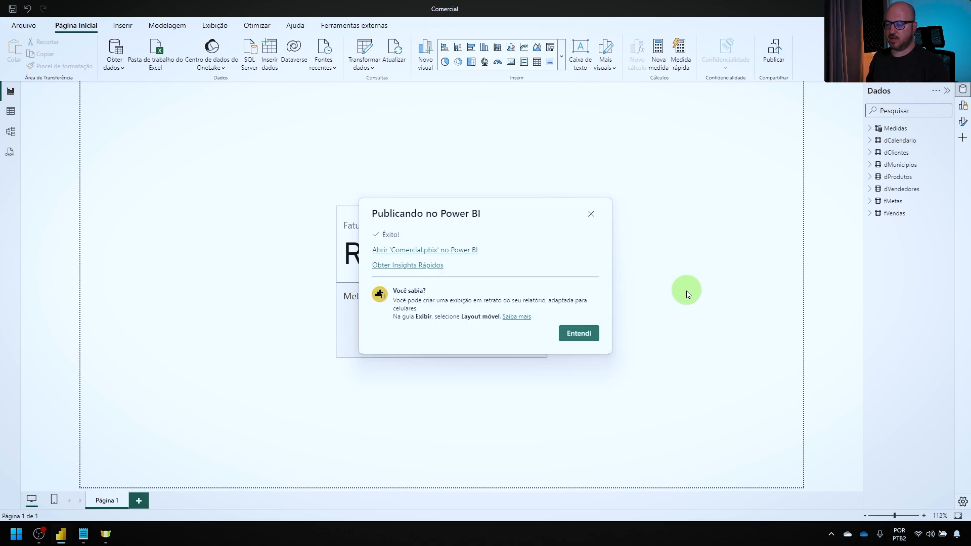
- Open the published Comercial report in the Power BI service and maximize the browser window
{"action": "left_click", "coordinate": [424, 251]}
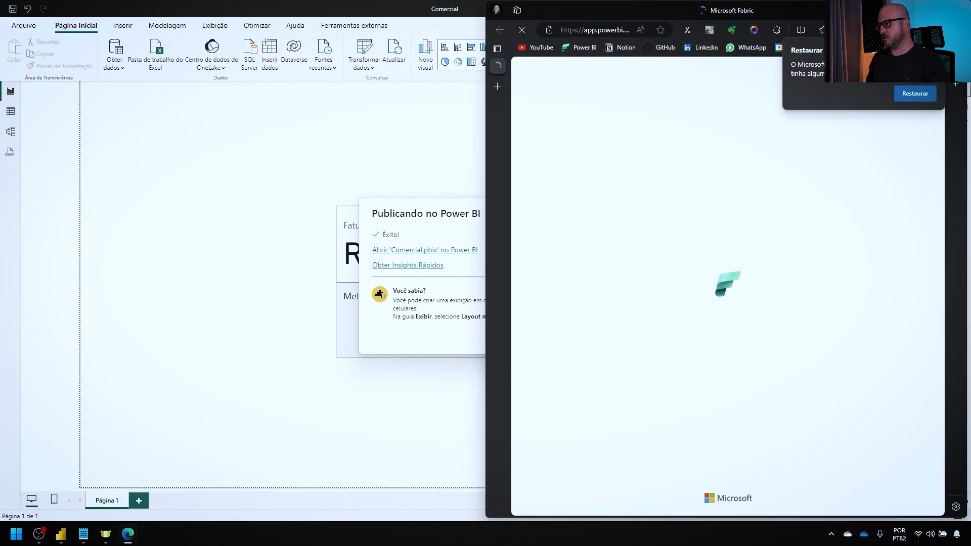
{"action": "double_click", "coordinate": [627, 9]}
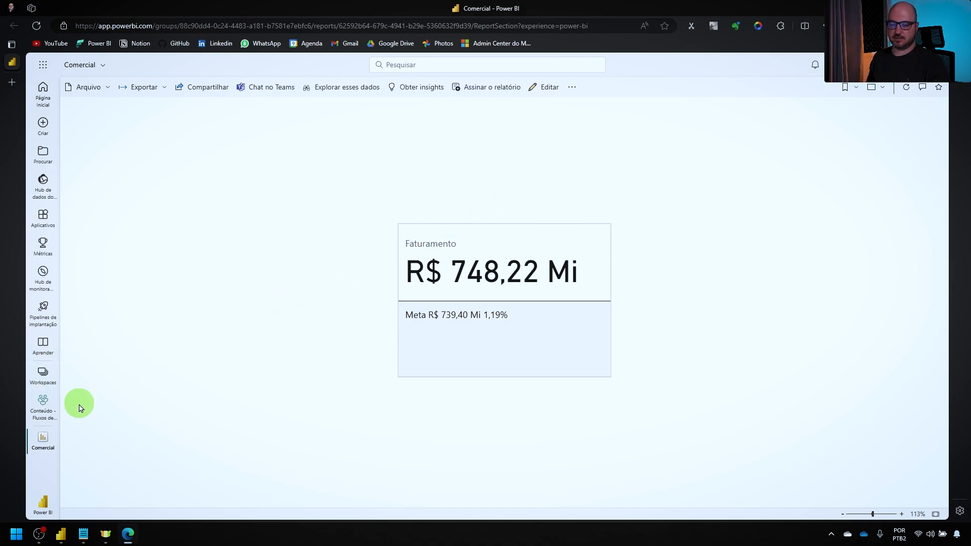
- Open the Conteúdo - Fluxos de Dados workspace and display its contents in lineage view
{"action": "left_click", "coordinate": [44, 403]}
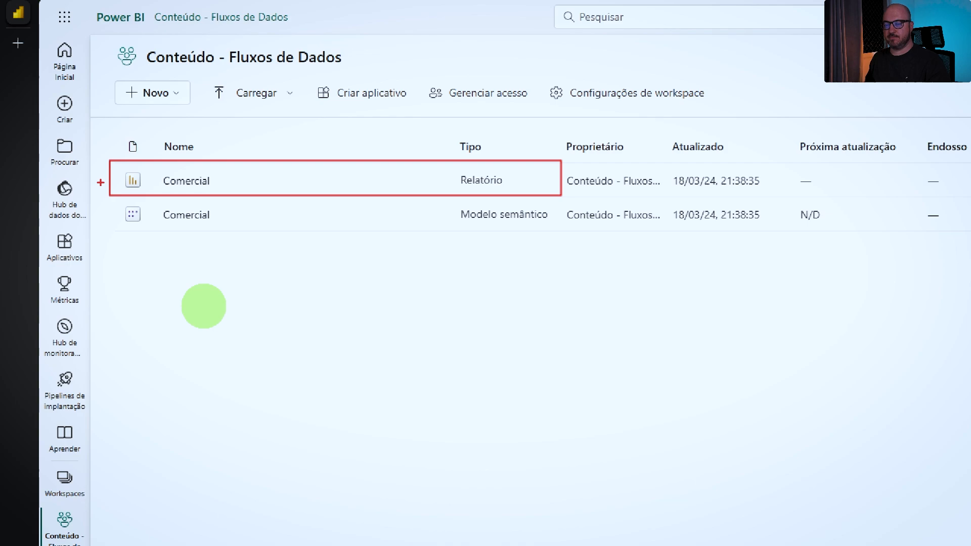
{"action": "mouse_move", "coordinate": [109, 198]}
{"action": "left_mouse_down"}
{"action": "mouse_move", "coordinate": [297, 234]}
{"action": "mouse_move", "coordinate": [562, 233]}
{"action": "left_mouse_up"}
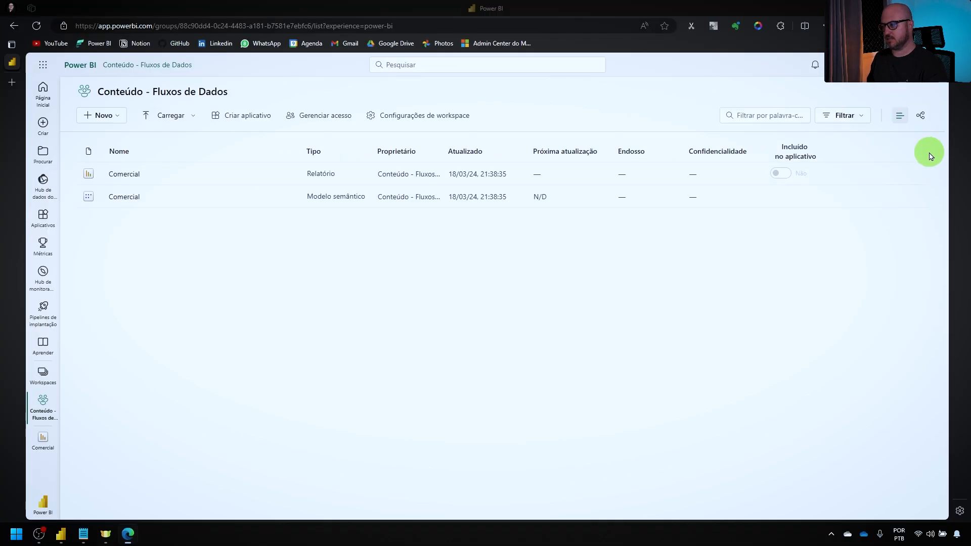
{"action": "left_click", "coordinate": [895, 113]}
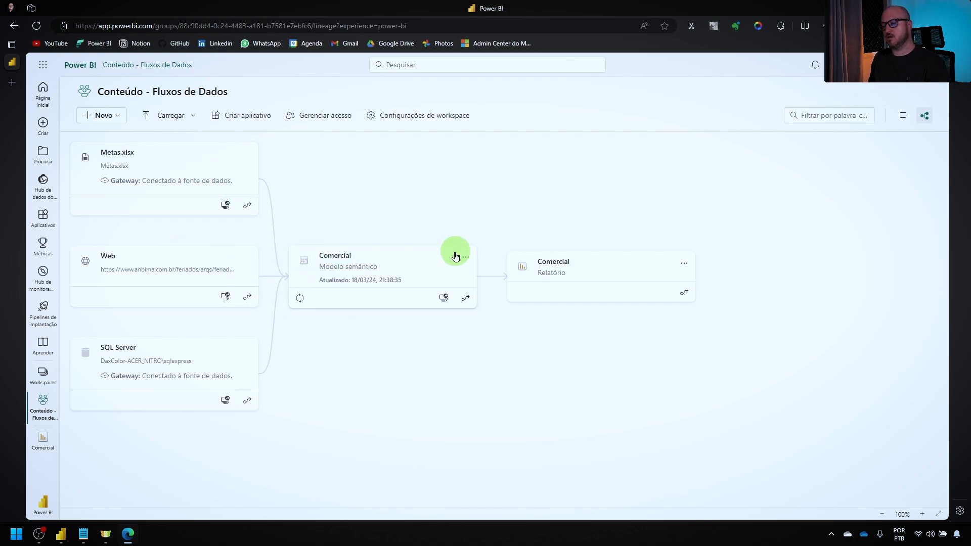
- Open the settings of the Comercial semantic model and expand its Conexões de gateway e nuvem section
{"action": "left_click", "coordinate": [469, 266]}
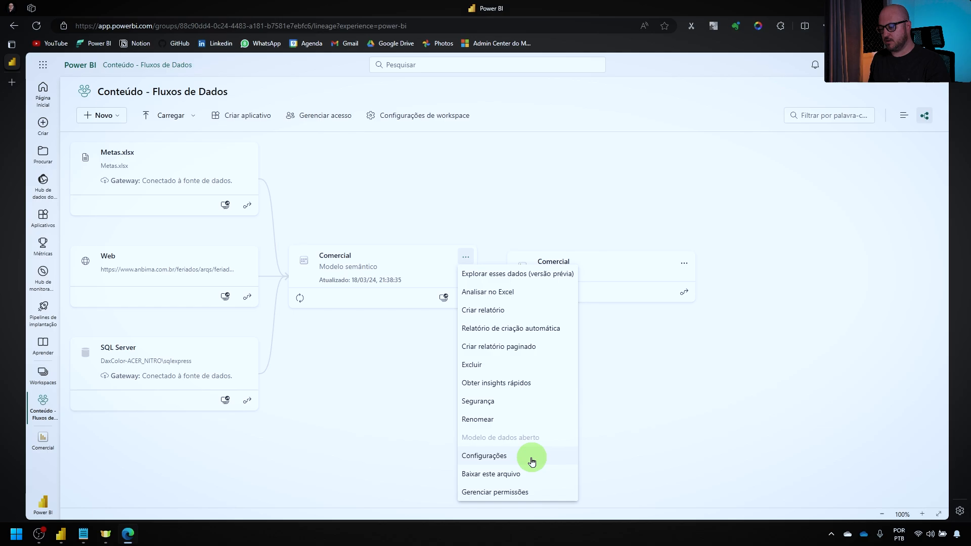
{"action": "left_click", "coordinate": [530, 457]}
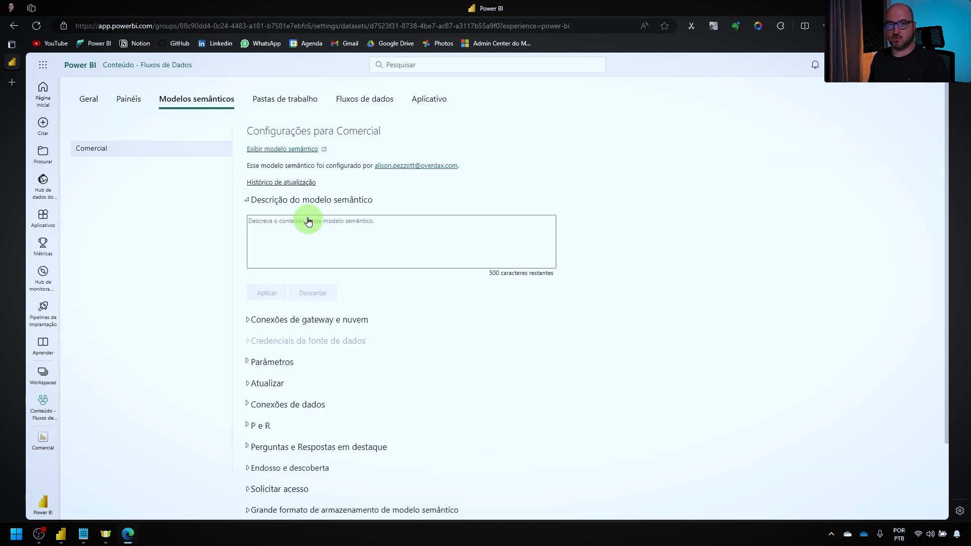
{"action": "left_click", "coordinate": [247, 319]}
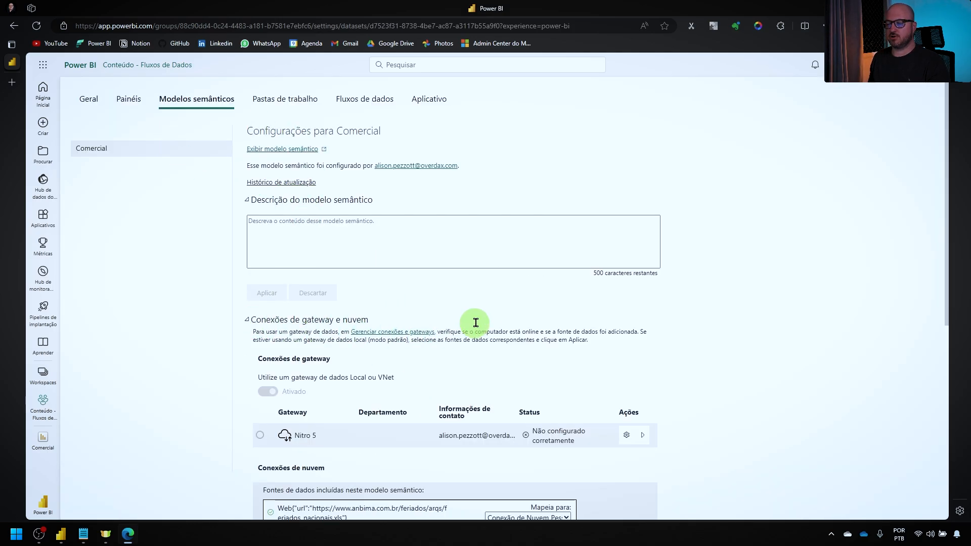
{"action": "scroll", "coordinate": [476, 322], "scroll_direction": "down", "scroll_amount": 3}
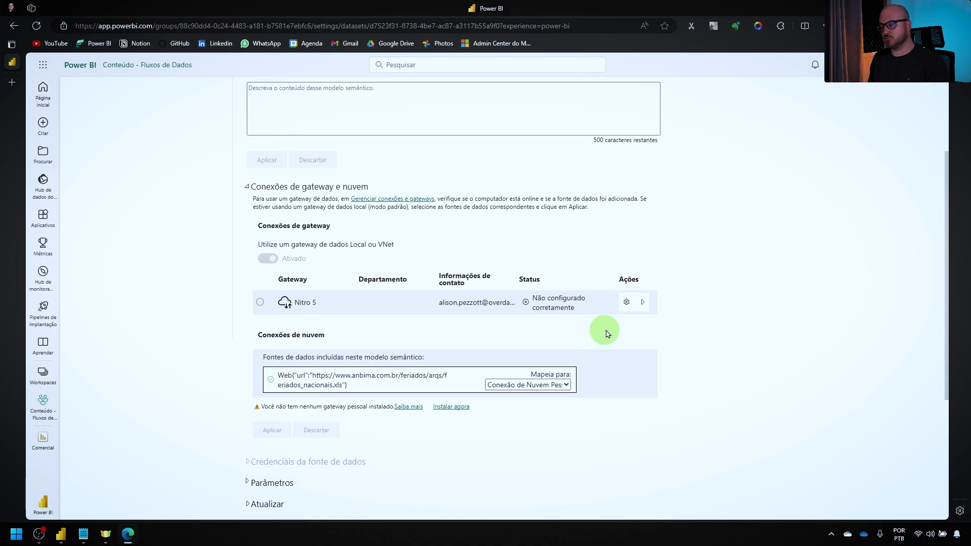
- Start adding the metas.xlsx file source to the Nitro 5 gateway and name the new connection Metas
{"action": "left_click", "coordinate": [642, 303]}
{"action": "scroll", "coordinate": [683, 380], "scroll_direction": "down", "scroll_amount": 1}
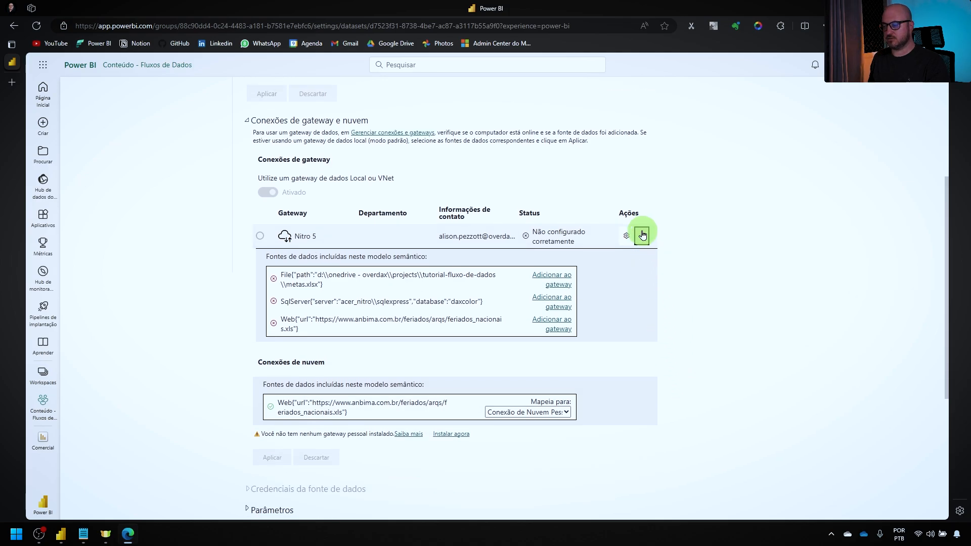
{"action": "left_click", "coordinate": [556, 283]}
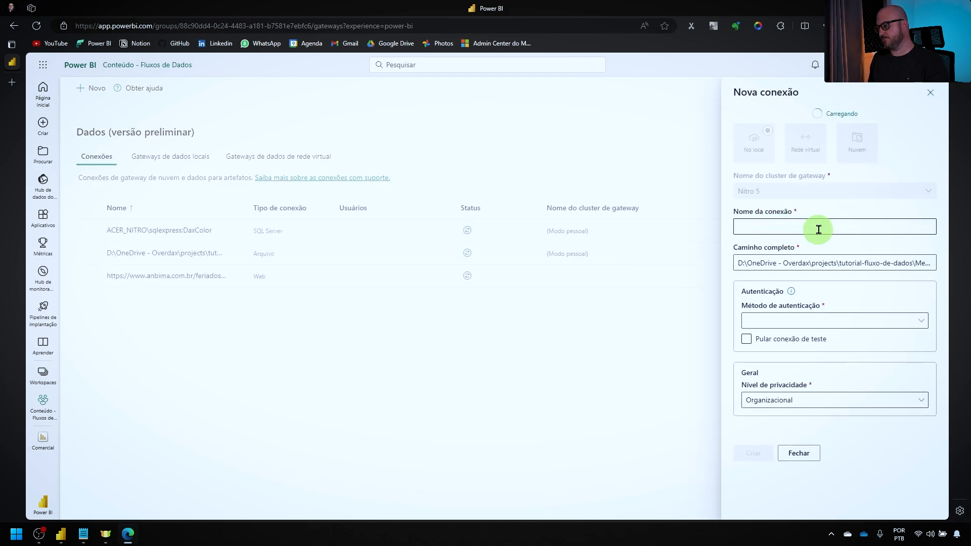
{"action": "left_click", "coordinate": [819, 222]}
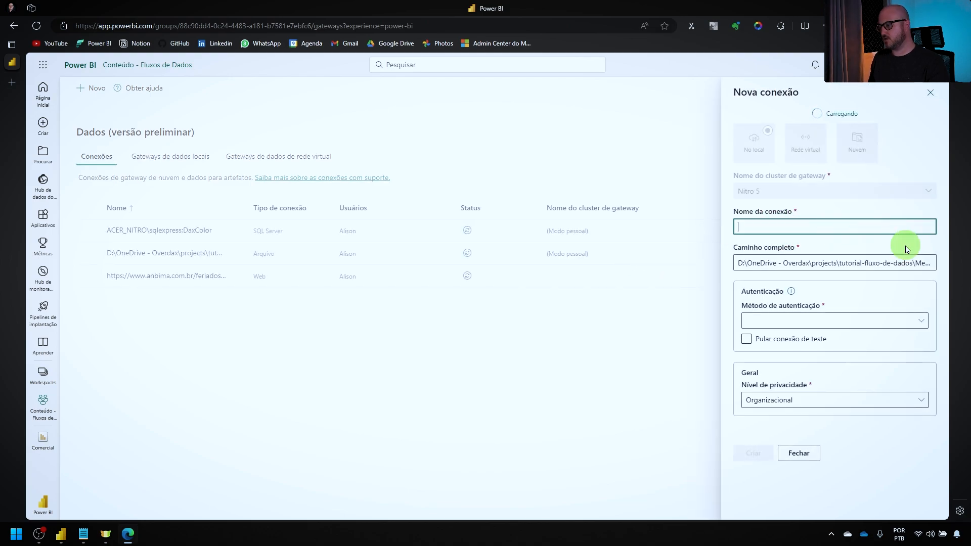
{"action": "type", "text": "Metas"}
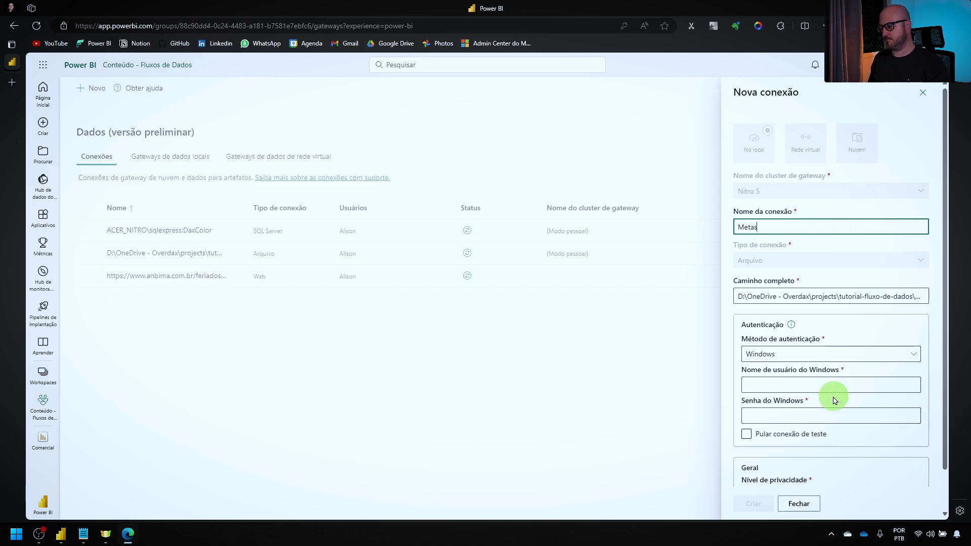
- Open the Outros usuários system settings to look up the Windows user name for the connection
{"action": "left_click", "coordinate": [793, 382]}
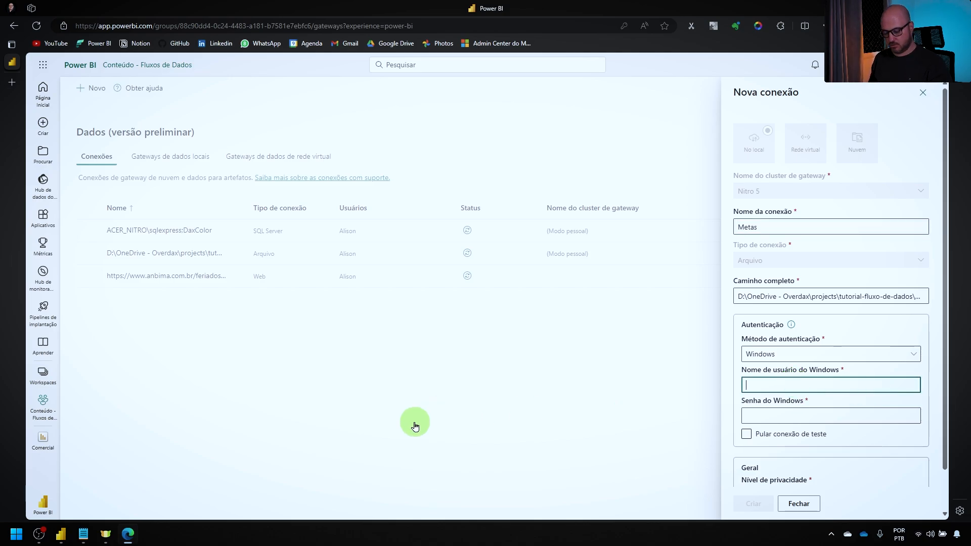
{"action": "key", "text": "super"}
{"action": "type", "text": "usu"}
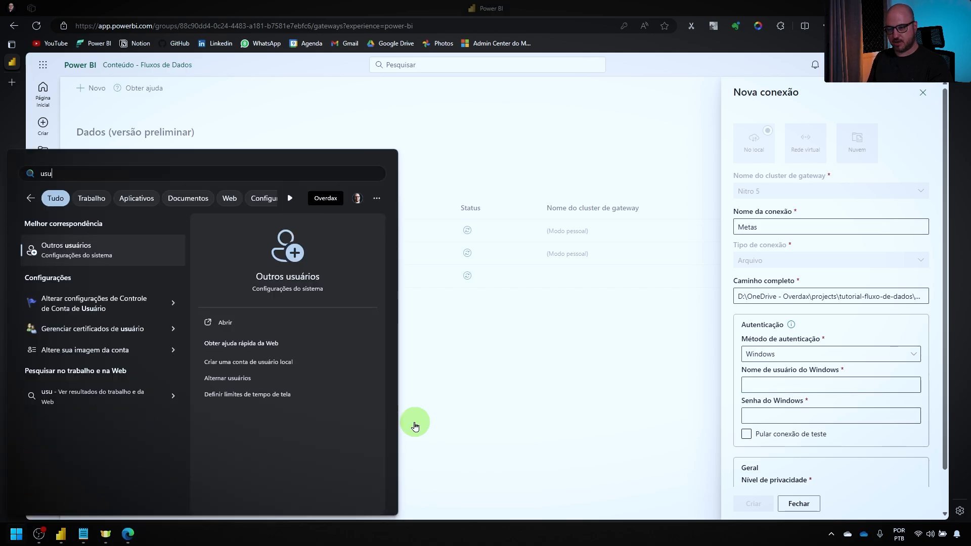
{"action": "left_click", "coordinate": [120, 246]}
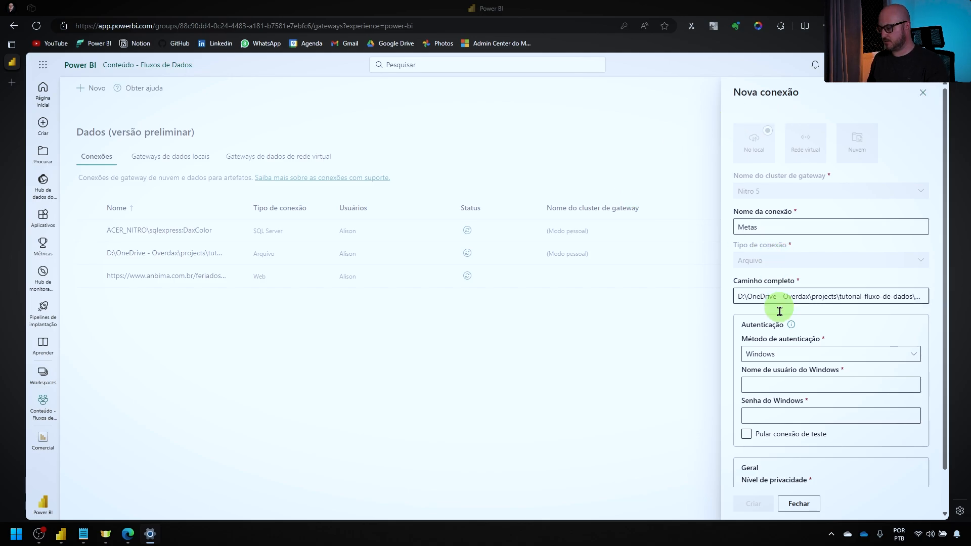
- Enter the arq_powerbi_nitro Windows user name and its saved password, and create the Metas connection with Organizacional privacy
{"action": "left_click", "coordinate": [784, 382]}
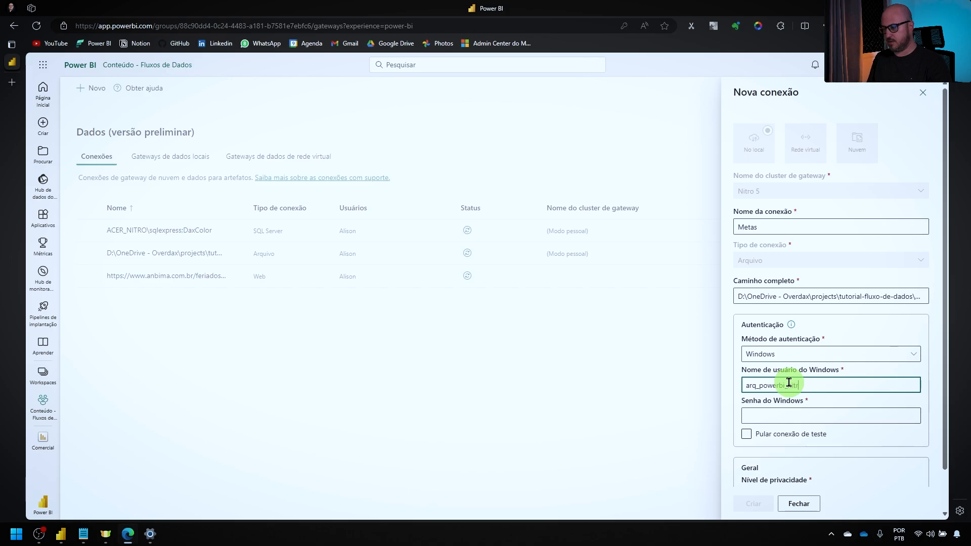
{"action": "left_click", "coordinate": [829, 415]}
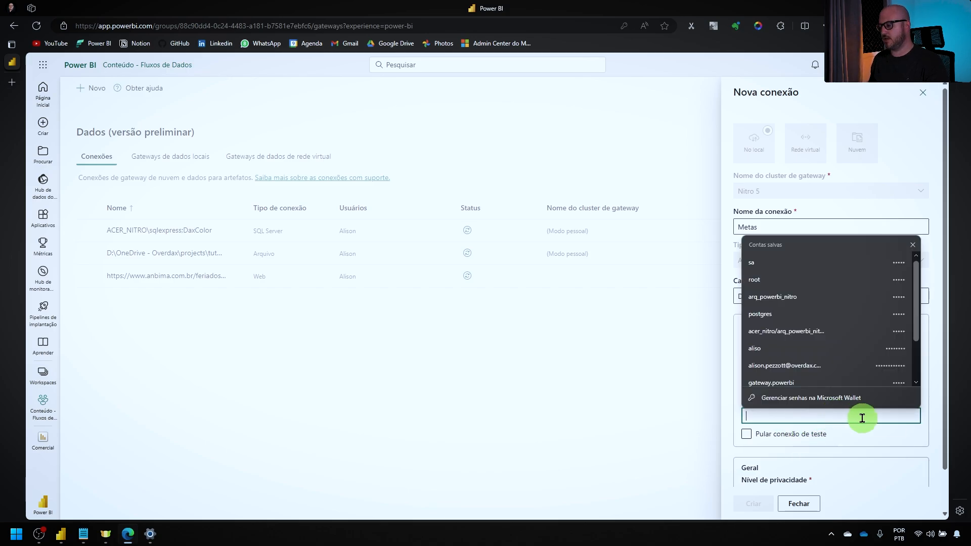
{"action": "left_click", "coordinate": [770, 297]}
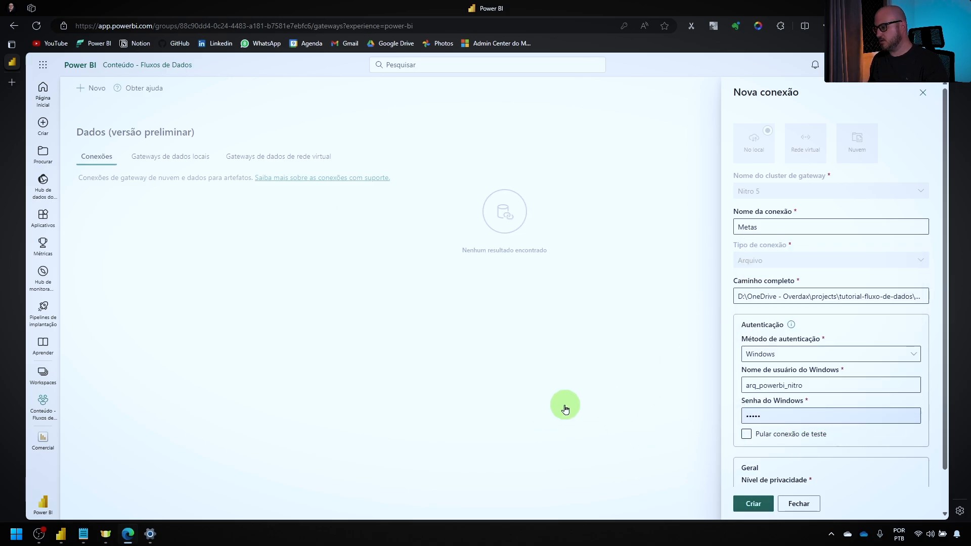
{"action": "scroll", "coordinate": [863, 462], "scroll_direction": "down", "scroll_amount": 2}
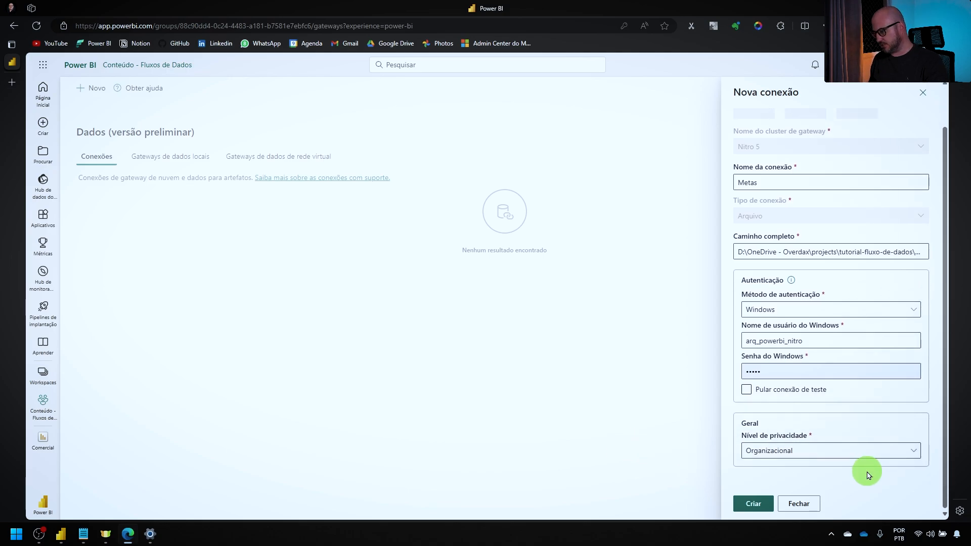
{"action": "left_click", "coordinate": [758, 506]}
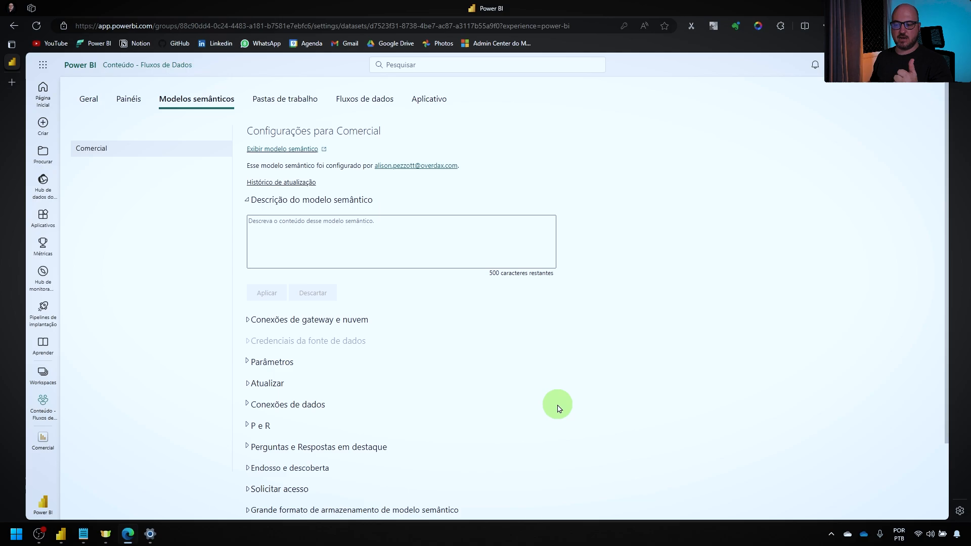
- Start adding the SQL Server daxcolor source to the Nitro 5 gateway as a connection named sqlDaxColor
{"action": "left_click", "coordinate": [247, 321]}
{"action": "scroll", "coordinate": [634, 392], "scroll_direction": "down", "scroll_amount": 3}
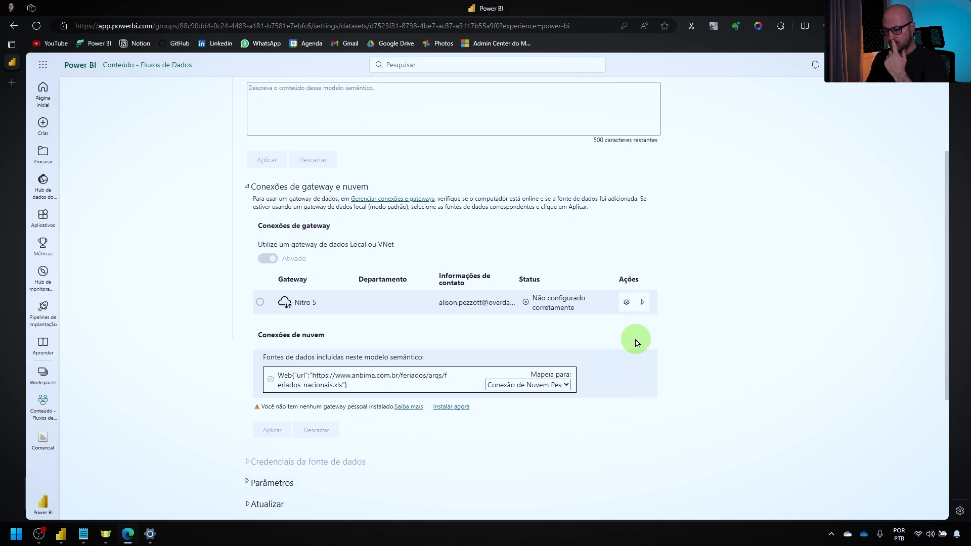
{"action": "left_click", "coordinate": [641, 304]}
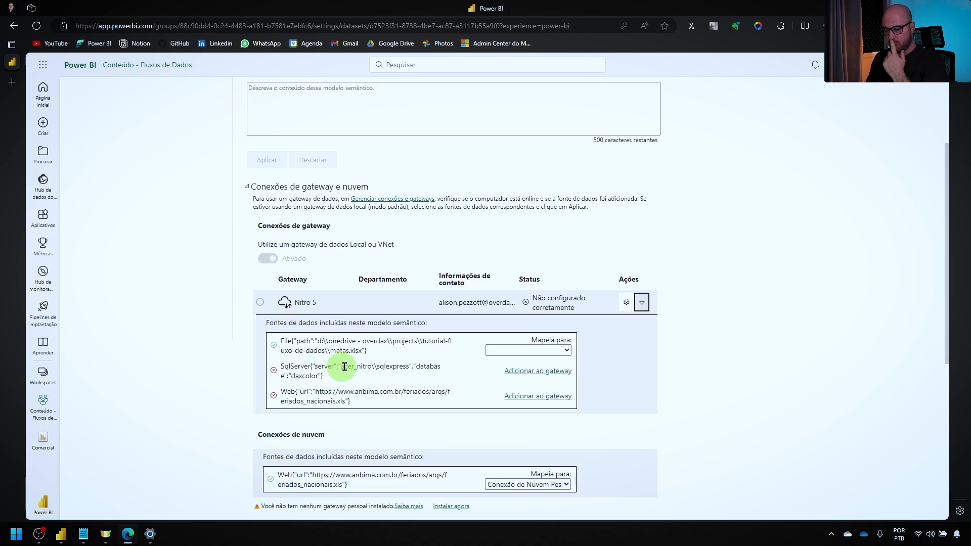
{"action": "left_click", "coordinate": [275, 346]}
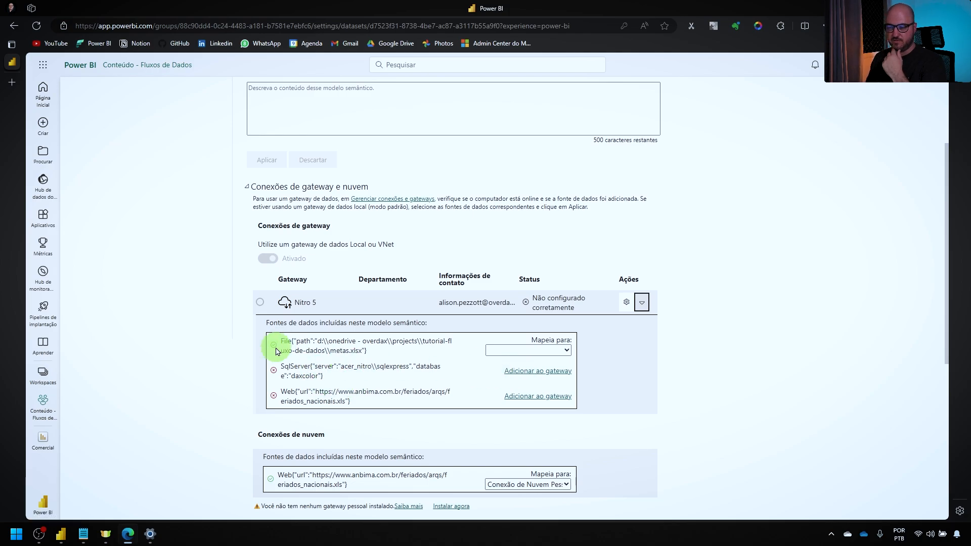
{"action": "left_click", "coordinate": [538, 371]}
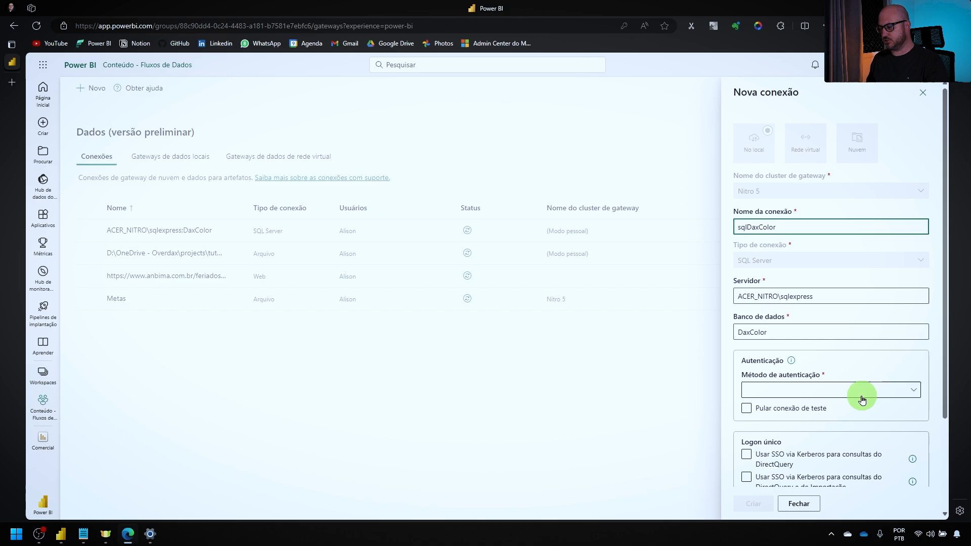
- Set the authentication method to Básico, fill in the saved sa user and account password, and create the sqlDaxColor connection
{"action": "scroll", "coordinate": [860, 397], "scroll_direction": "down", "scroll_amount": 3}
{"action": "left_click", "coordinate": [883, 280]}
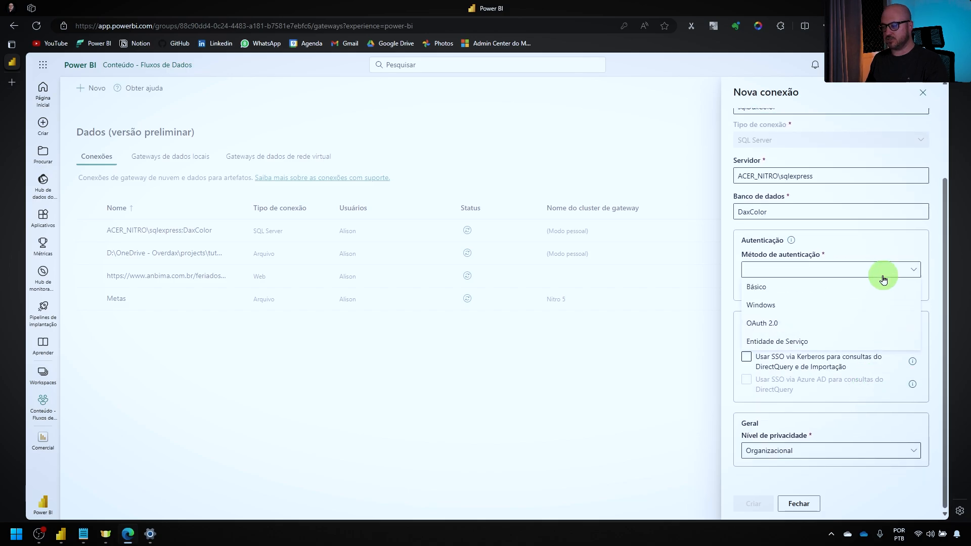
{"action": "left_click", "coordinate": [772, 286]}
{"action": "left_click", "coordinate": [825, 302]}
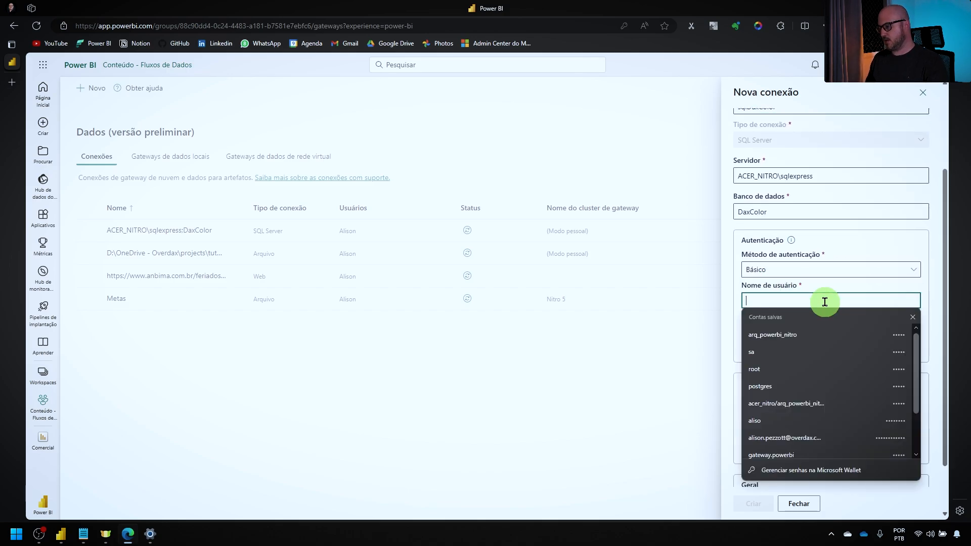
{"action": "left_click", "coordinate": [784, 352]}
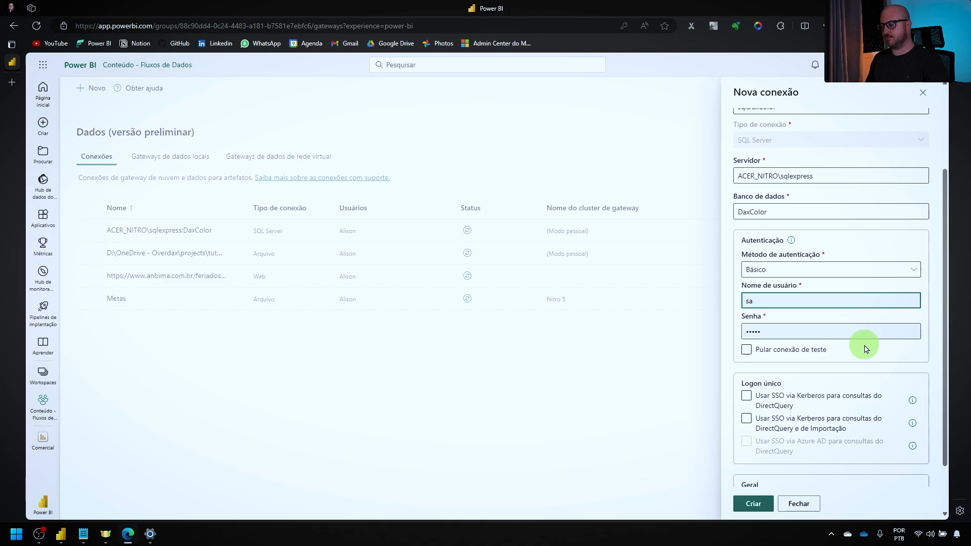
{"action": "scroll", "coordinate": [875, 405], "scroll_direction": "down", "scroll_amount": 2}
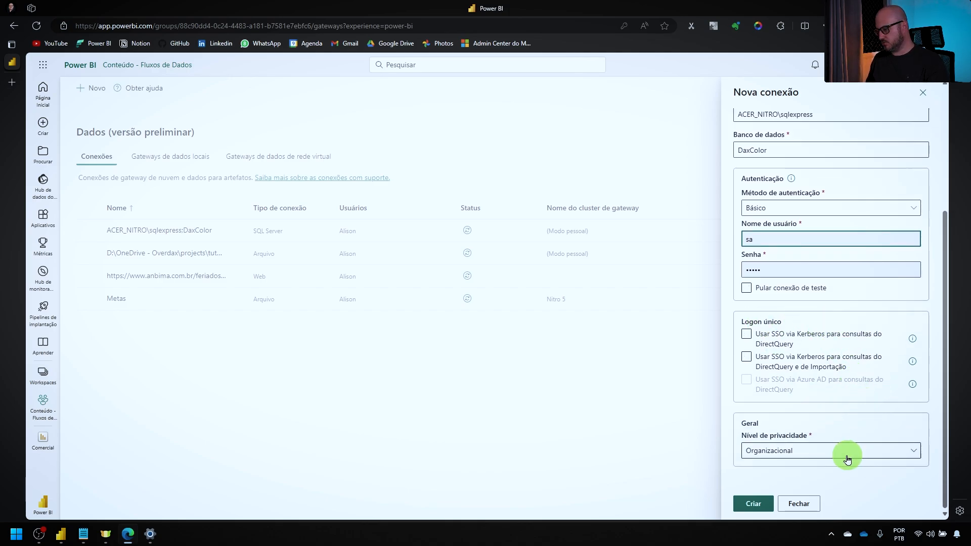
{"action": "left_click", "coordinate": [755, 503]}
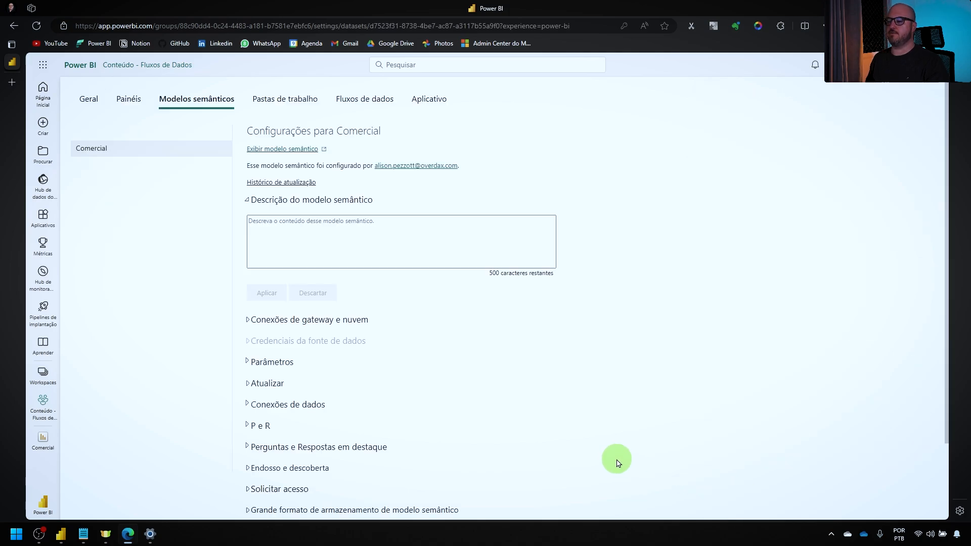
{"action": "left_click", "coordinate": [247, 323]}
{"action": "scroll", "coordinate": [455, 354], "scroll_direction": "down", "scroll_amount": 5}
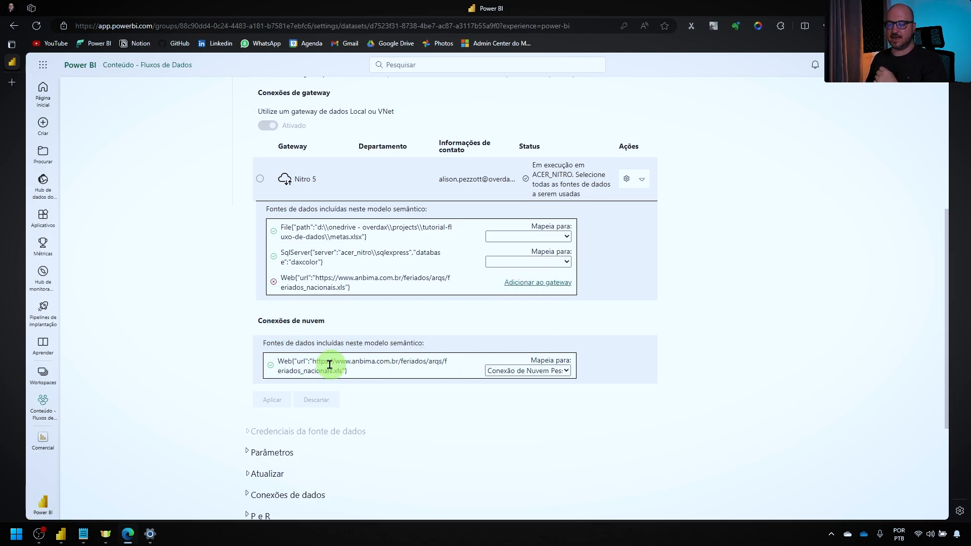
{"action": "left_click", "coordinate": [568, 238]}
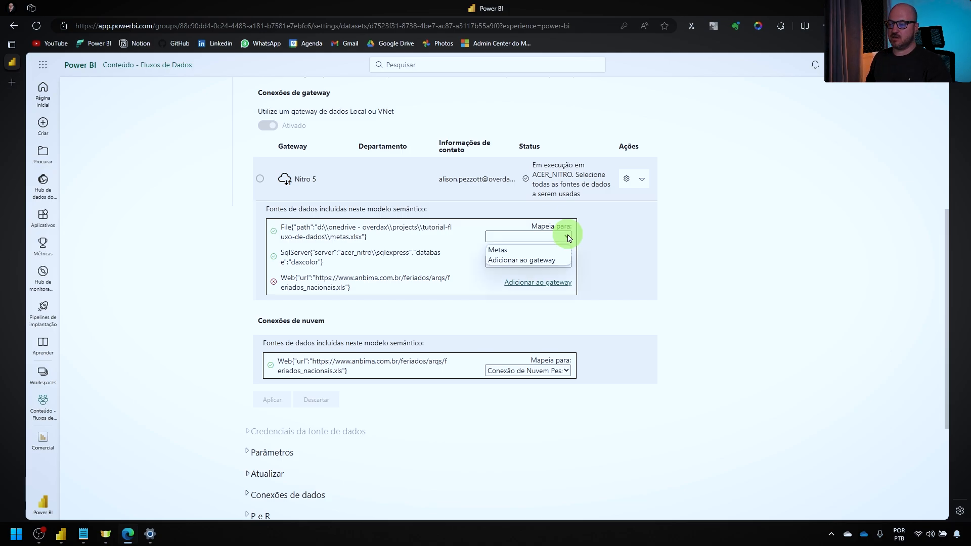
{"action": "left_click", "coordinate": [532, 262]}
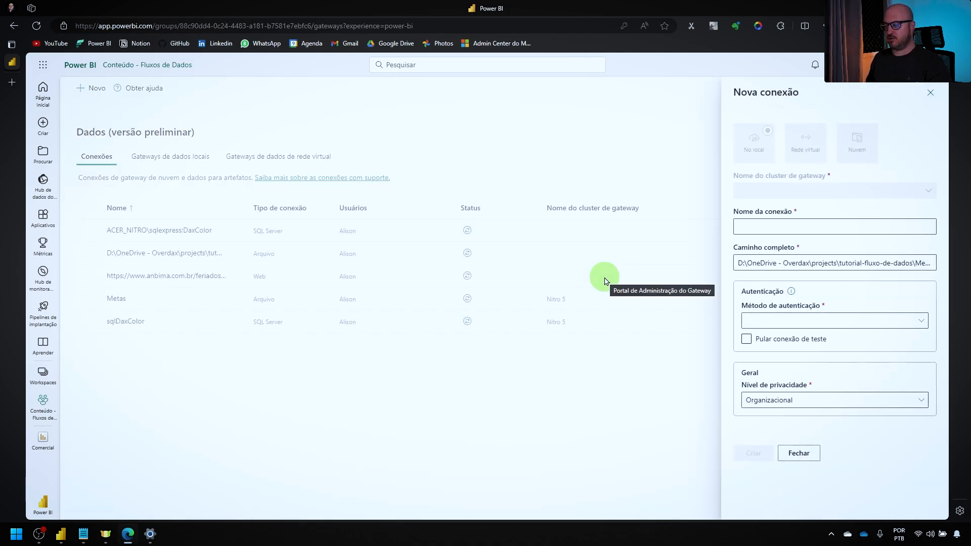
{"action": "left_click", "coordinate": [930, 93]}
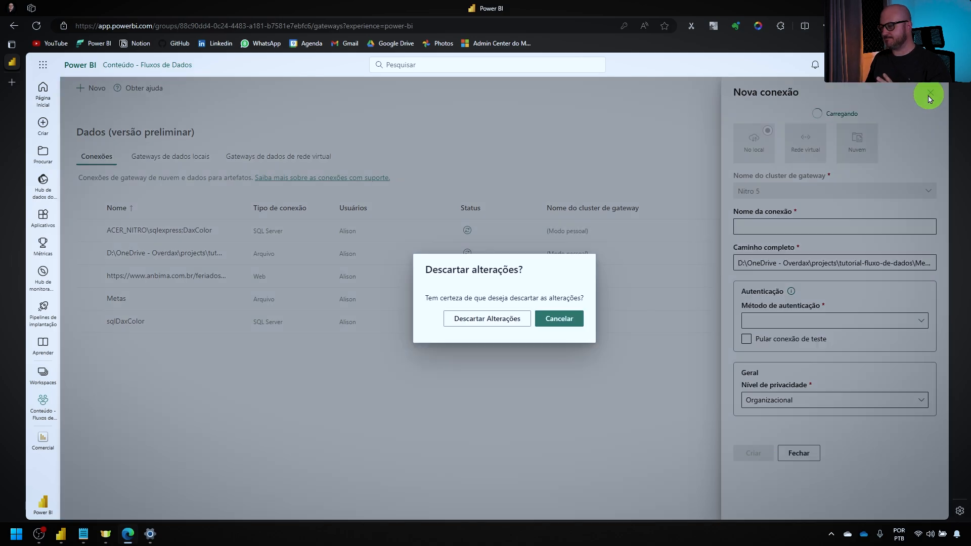
{"action": "left_click", "coordinate": [507, 318]}
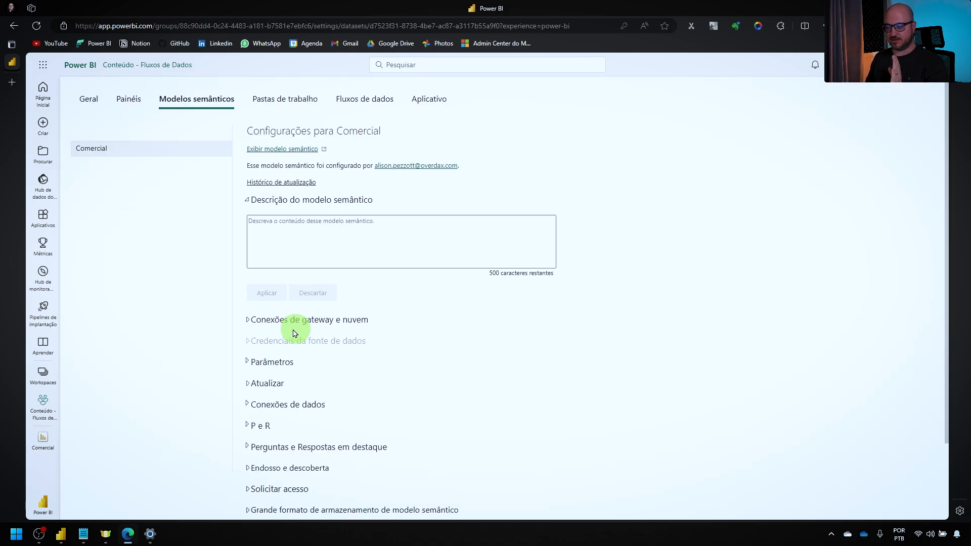
- In the Nitro 5 gateway connections, map the metas.xlsx file to Metas and the SQL Server source to sqlDaxColor
{"action": "left_click", "coordinate": [247, 319]}
{"action": "scroll", "coordinate": [435, 341], "scroll_direction": "down", "scroll_amount": 4}
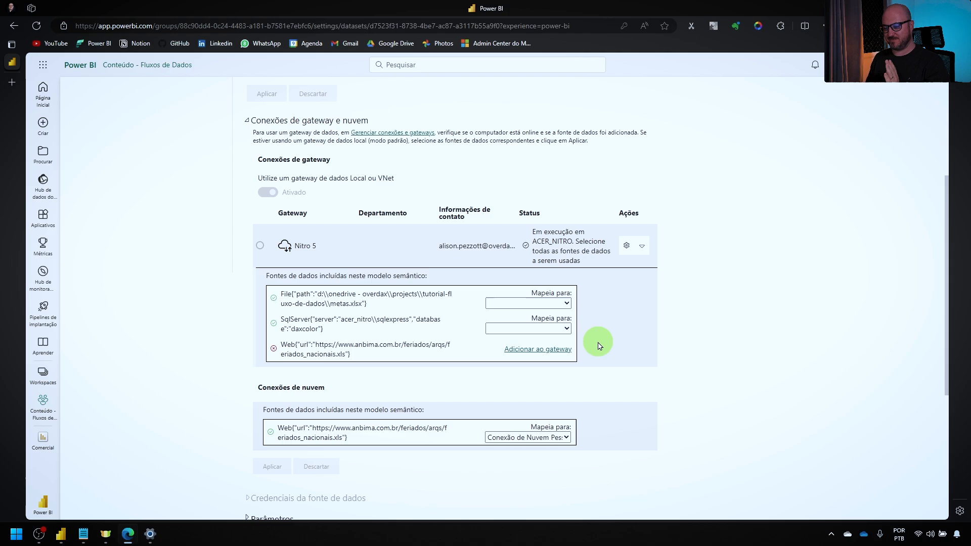
{"action": "left_click", "coordinate": [550, 304]}
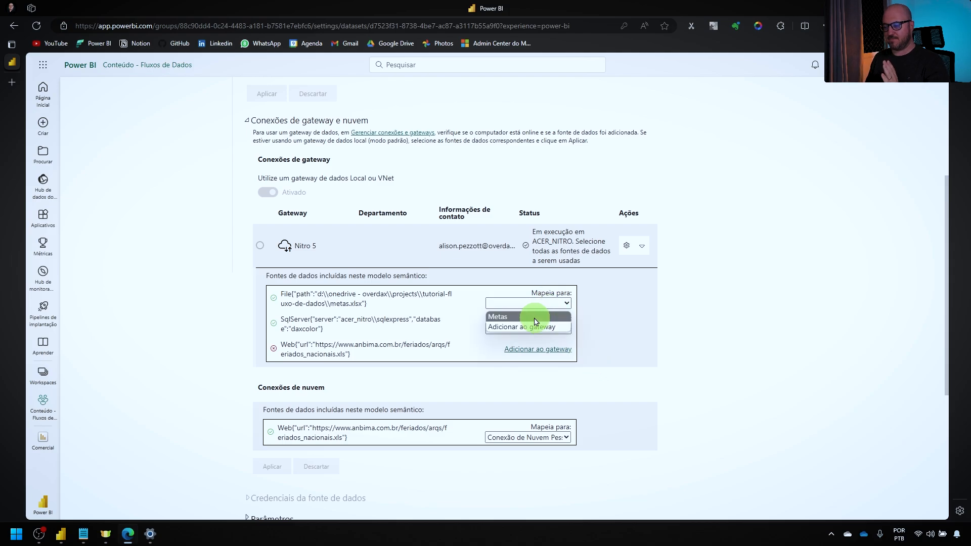
{"action": "left_click", "coordinate": [508, 316]}
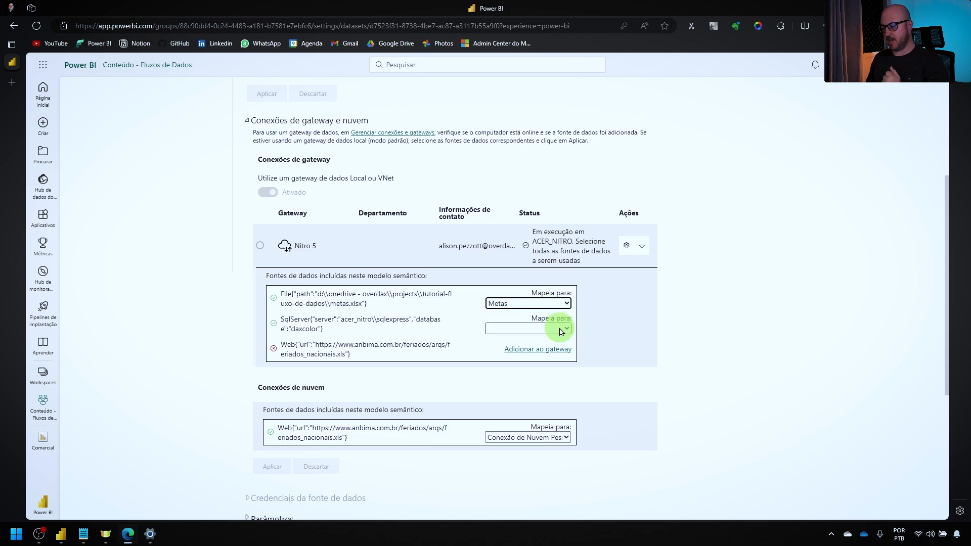
{"action": "left_click", "coordinate": [561, 329]}
{"action": "left_click", "coordinate": [544, 344]}
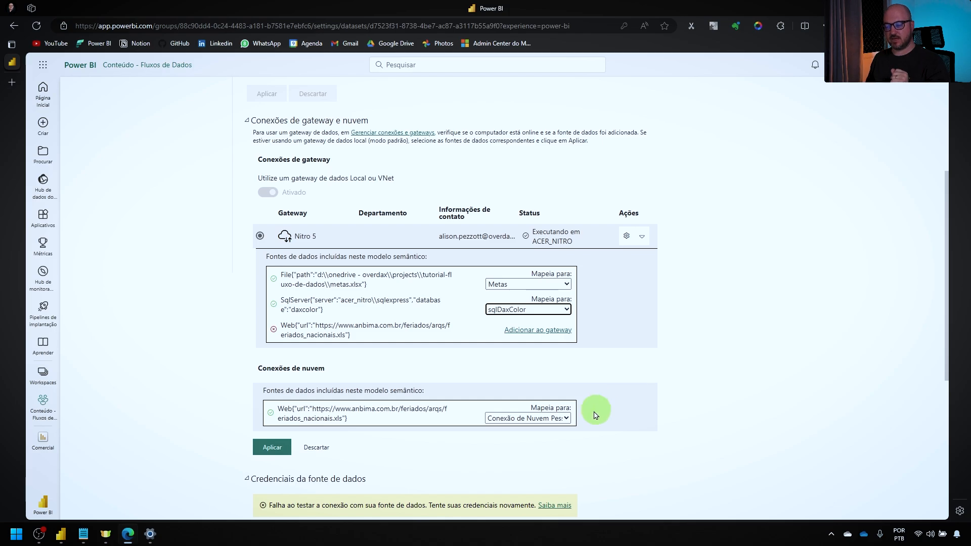
- Map the web holidays source to Conexão de Nuvem Pessoal and apply the gateway and cloud connection settings
{"action": "left_click", "coordinate": [539, 417]}
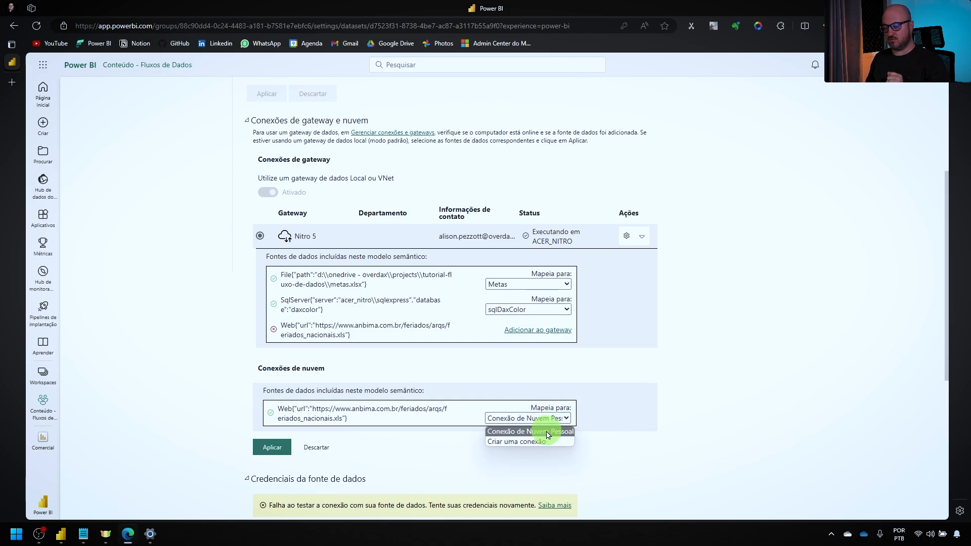
{"action": "left_click", "coordinate": [547, 431]}
{"action": "scroll", "coordinate": [707, 424], "scroll_direction": "down", "scroll_amount": 3}
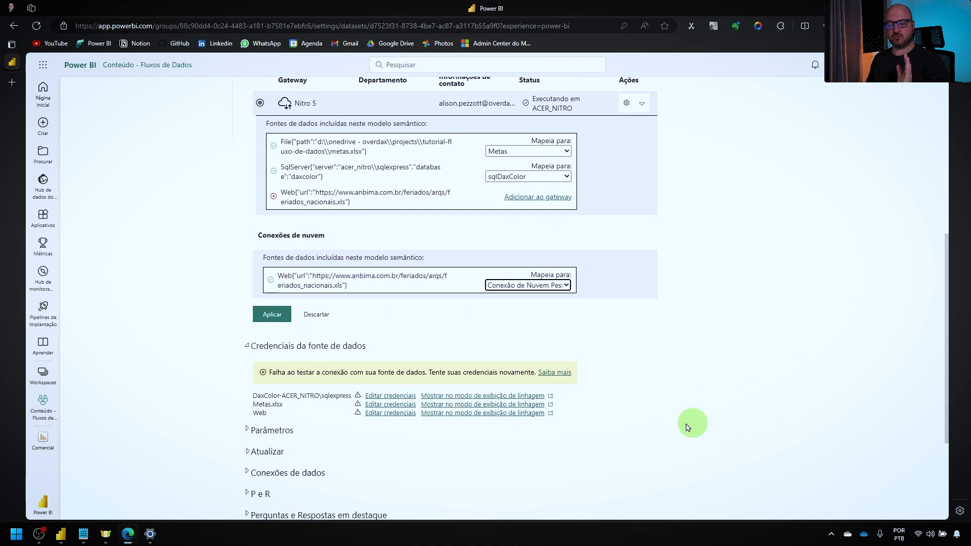
{"action": "left_click", "coordinate": [276, 317]}
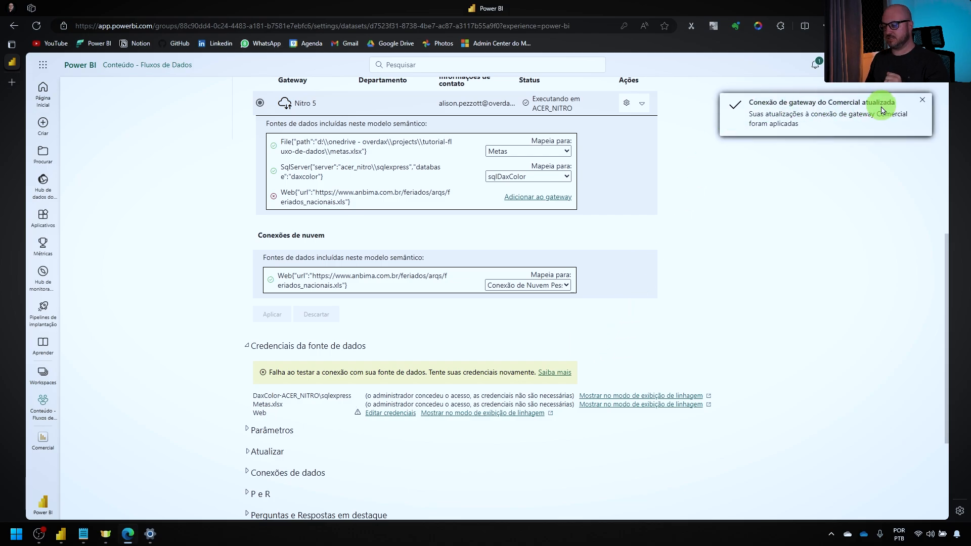
- Edit the Web source credentials, keeping Anônimo authentication, setting the privacy level to Organizational, and sign in
{"action": "scroll", "coordinate": [718, 355], "scroll_direction": "down", "scroll_amount": 3}
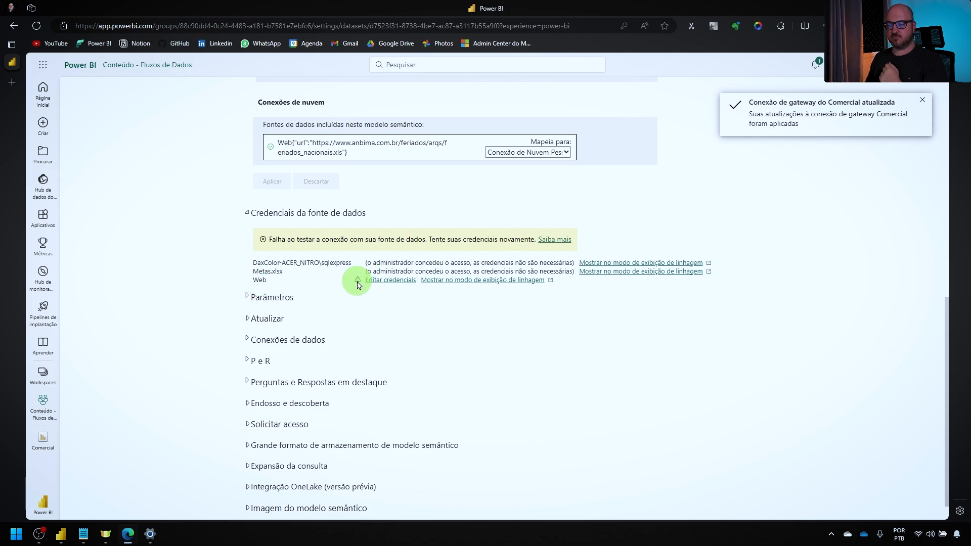
{"action": "left_click", "coordinate": [399, 284]}
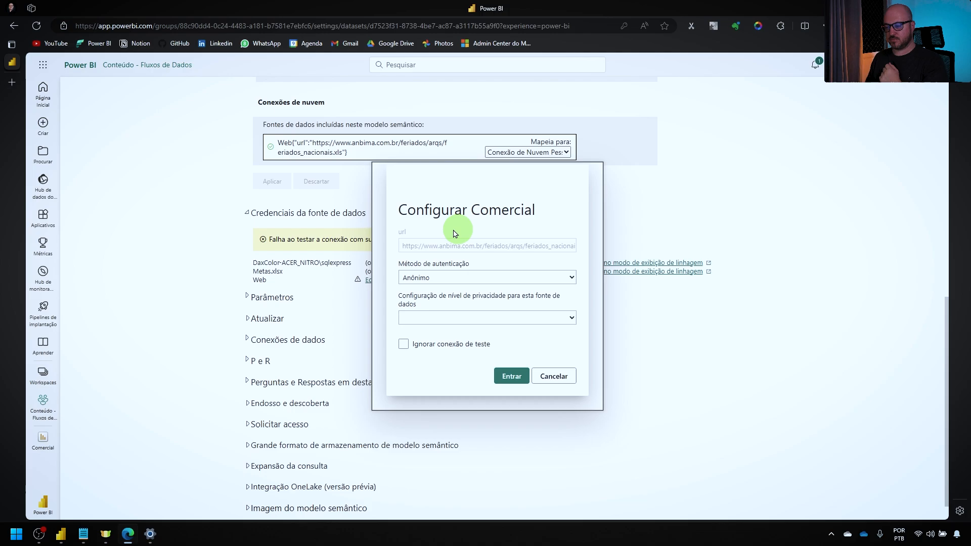
{"action": "left_click", "coordinate": [568, 326]}
{"action": "left_click", "coordinate": [433, 349]}
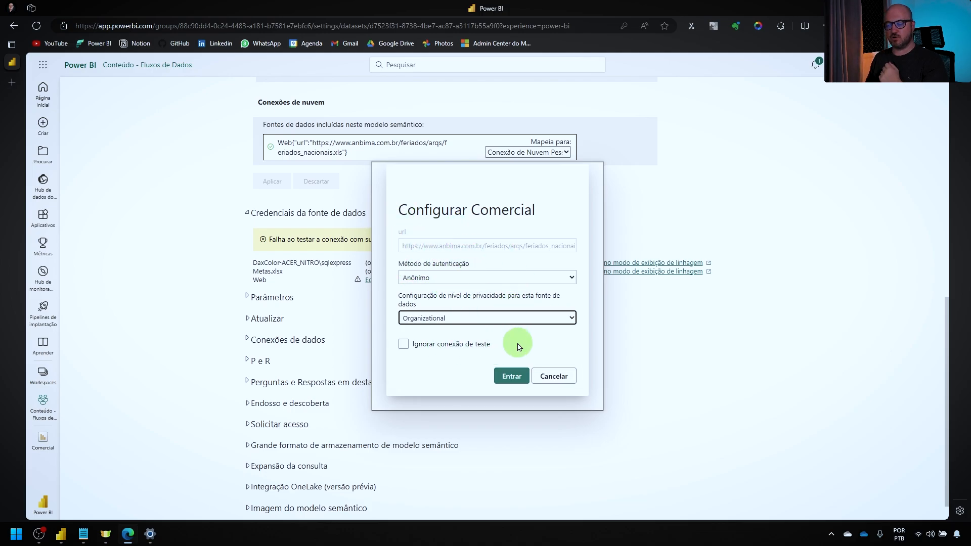
{"action": "left_click", "coordinate": [512, 376]}
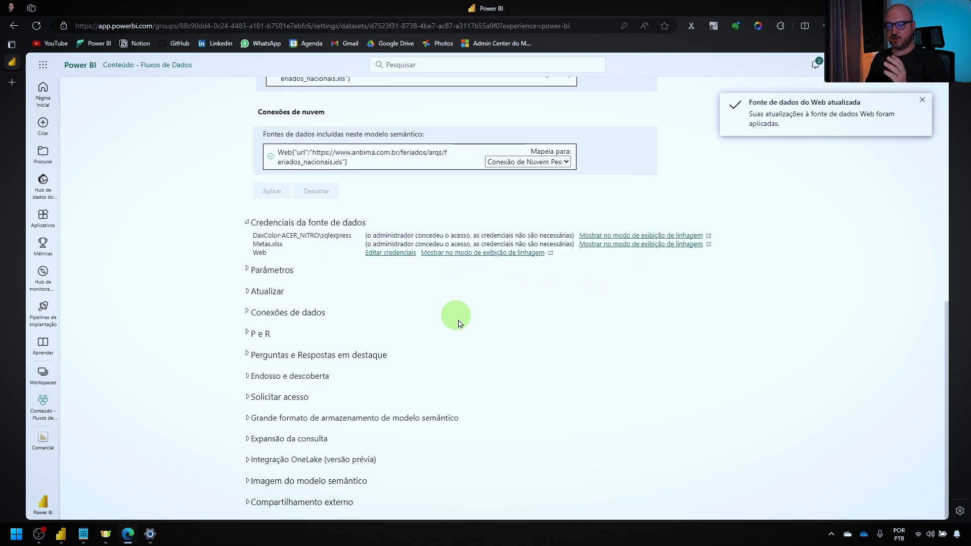
- Return to the Conteúdo - Fluxos de Dados workspace and refresh the Comercial semantic model
{"action": "scroll", "coordinate": [528, 397], "scroll_direction": "up", "scroll_amount": 7}
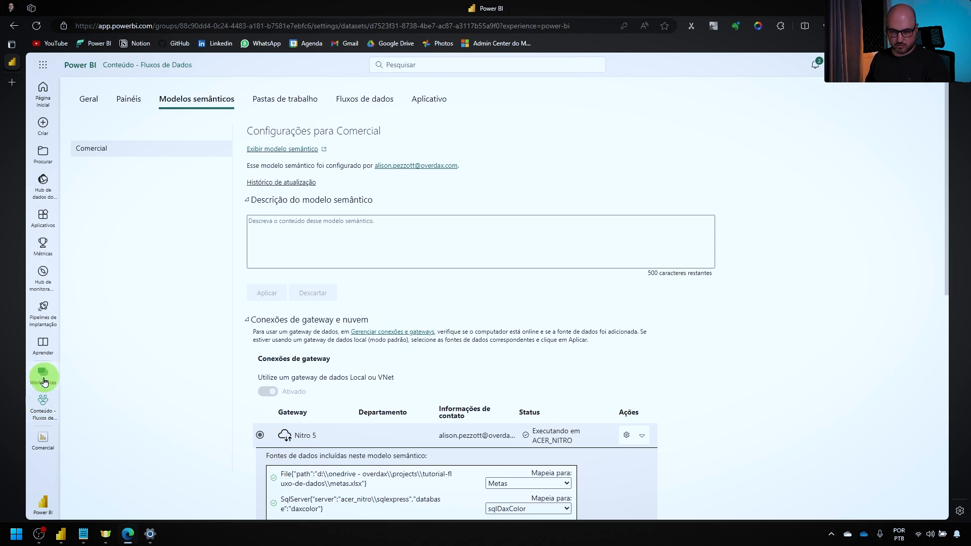
{"action": "left_click", "coordinate": [43, 405]}
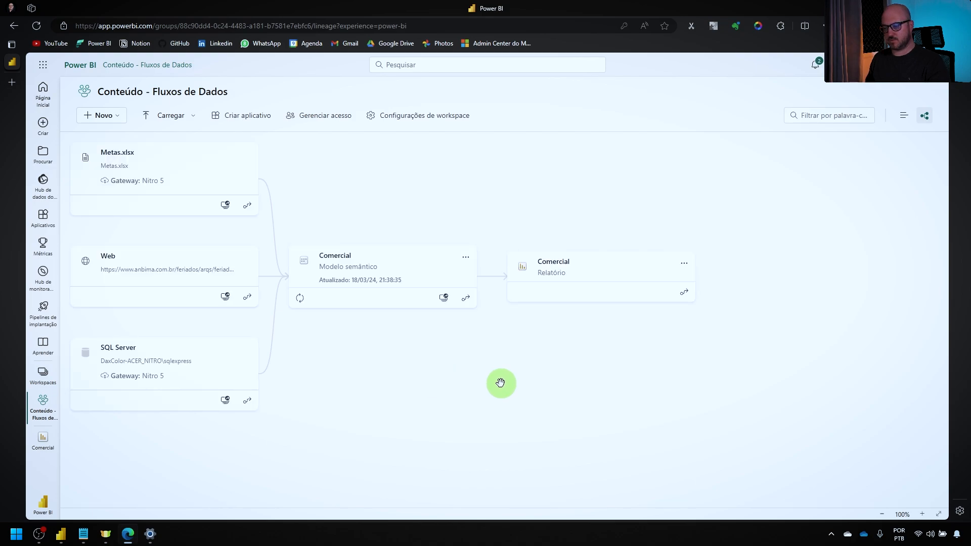
{"action": "left_click", "coordinate": [299, 307]}
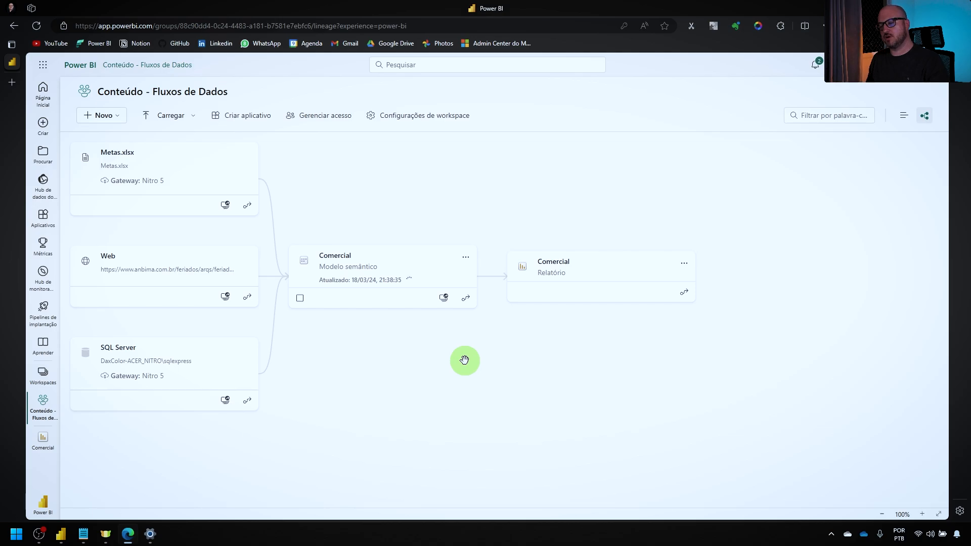
- Review the scheduled refresh history in the Comercial semantic model's settings, and return to the workspace lineage view
{"action": "left_click", "coordinate": [466, 257]}
{"action": "left_click", "coordinate": [515, 457]}
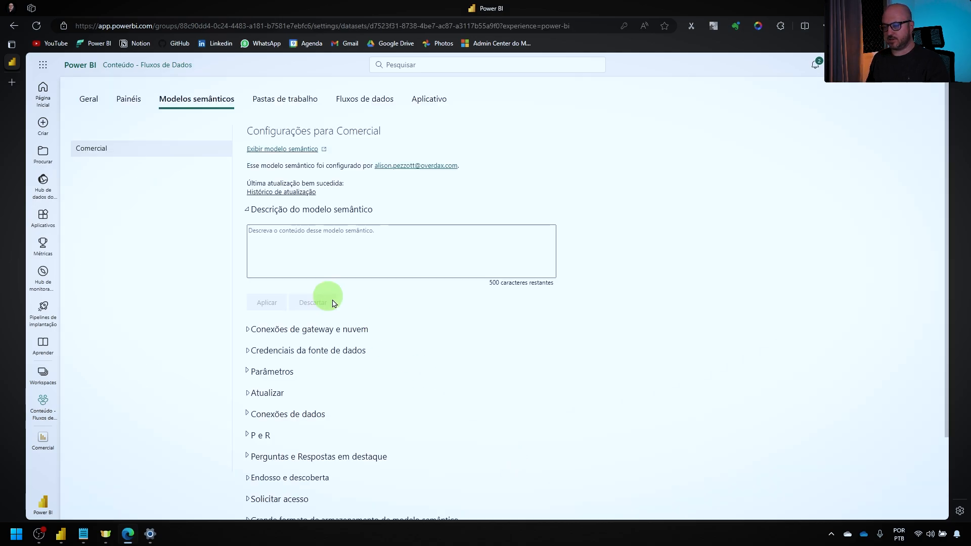
{"action": "left_click", "coordinate": [260, 192]}
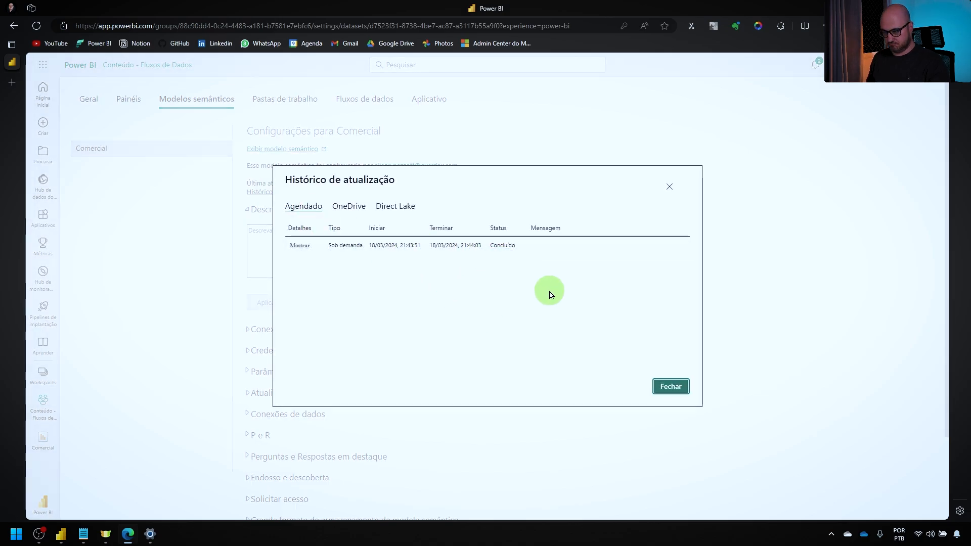
{"action": "left_click", "coordinate": [669, 387]}
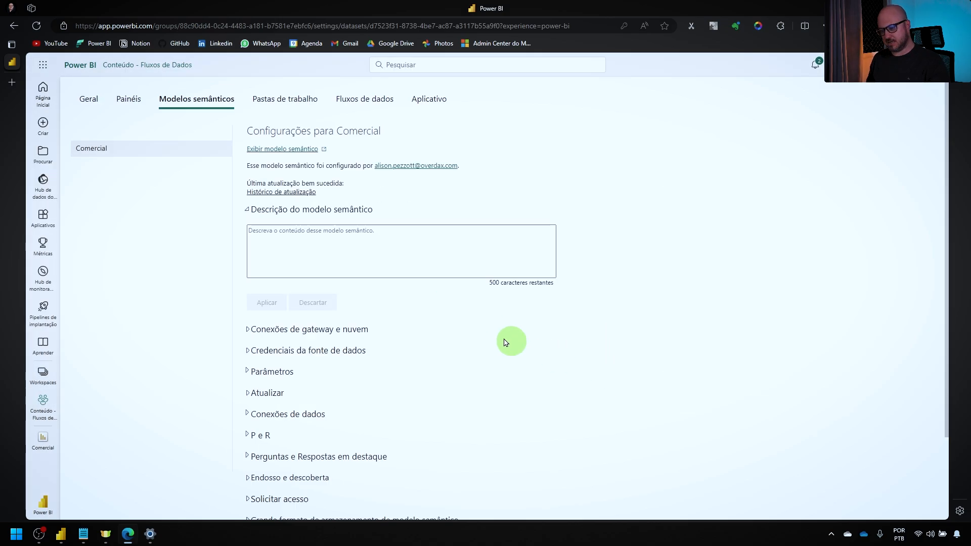
{"action": "left_click", "coordinate": [41, 403]}
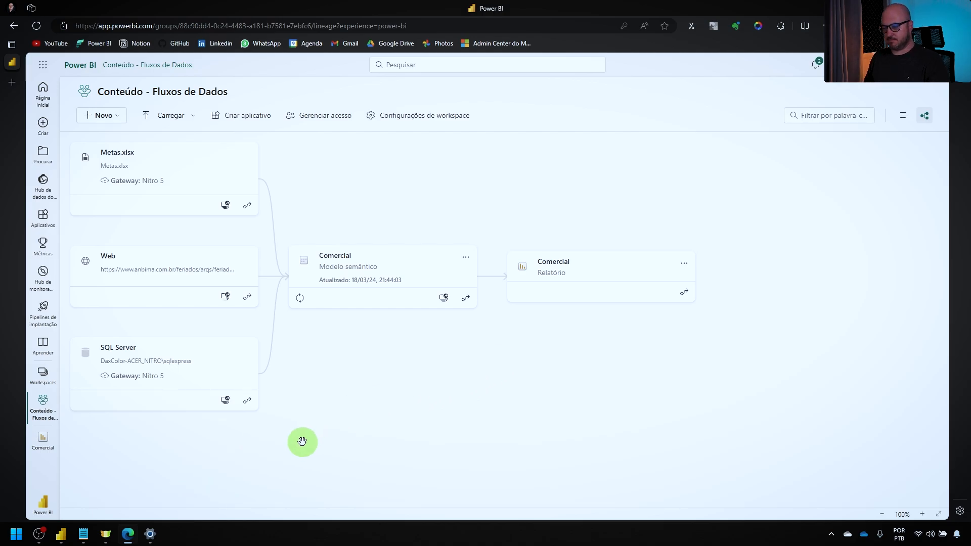
- Switch to Power BI Desktop, dismiss the publishing message, and save the report as Comercial2 in the projects > tutorial-fluxo-de-dados folder
{"action": "mouse_move", "coordinate": [65, 540]}
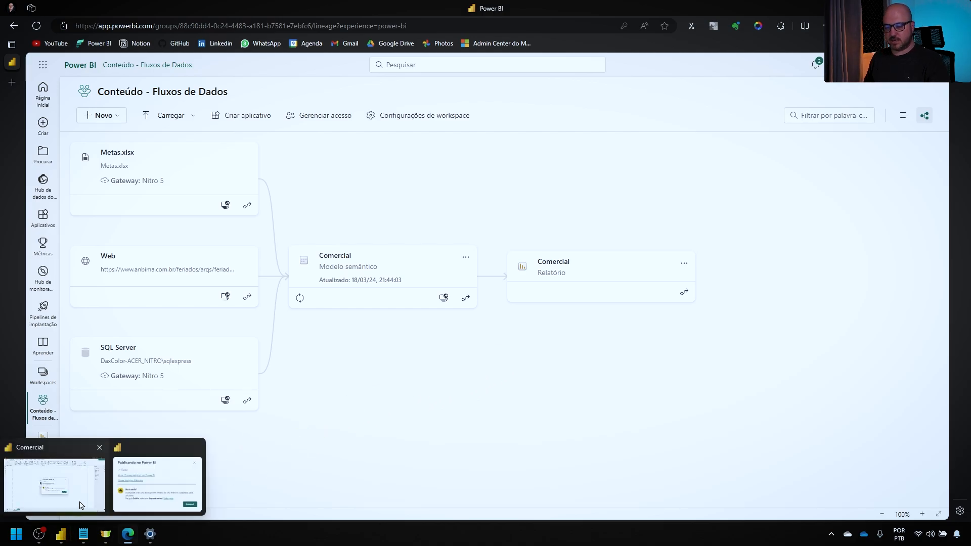
{"action": "left_click", "coordinate": [134, 495]}
{"action": "left_click", "coordinate": [587, 333]}
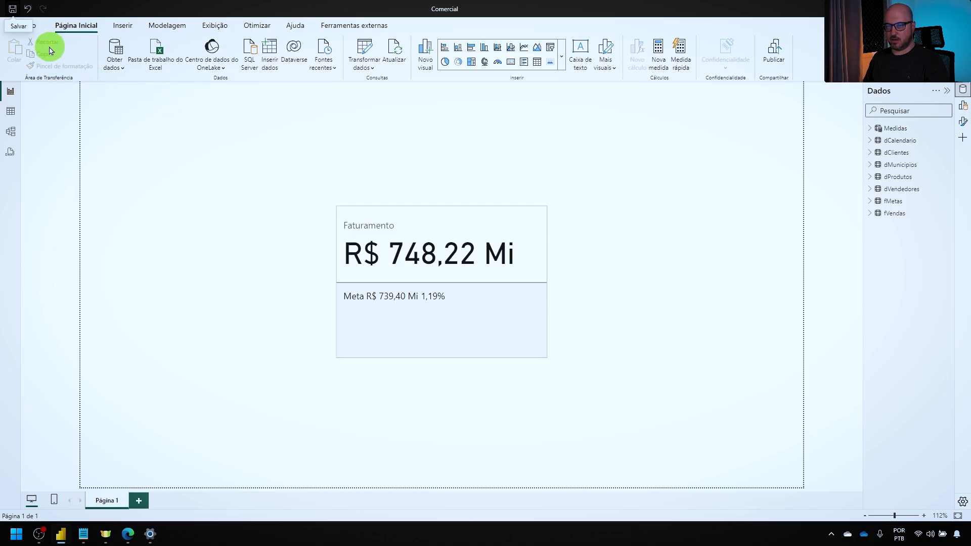
{"action": "left_click", "coordinate": [19, 26]}
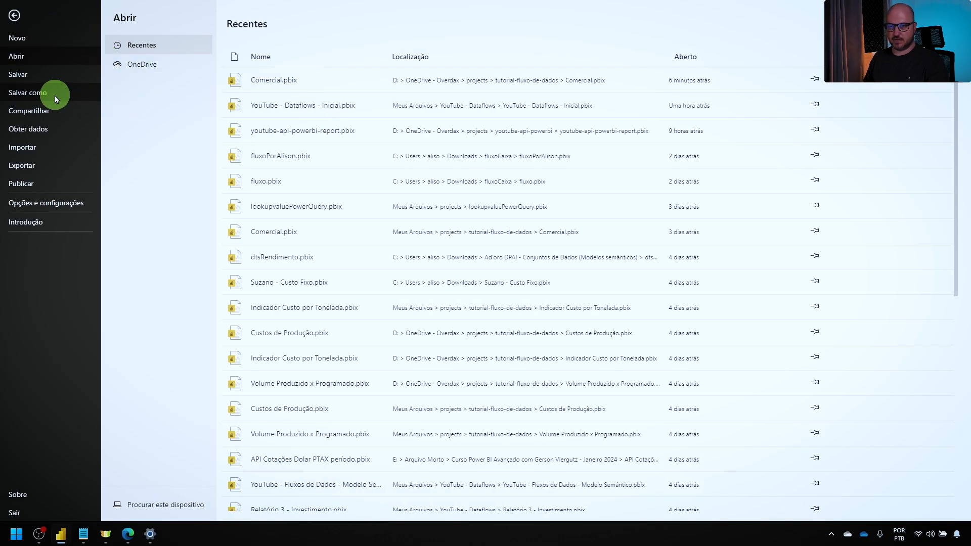
{"action": "left_click", "coordinate": [53, 94]}
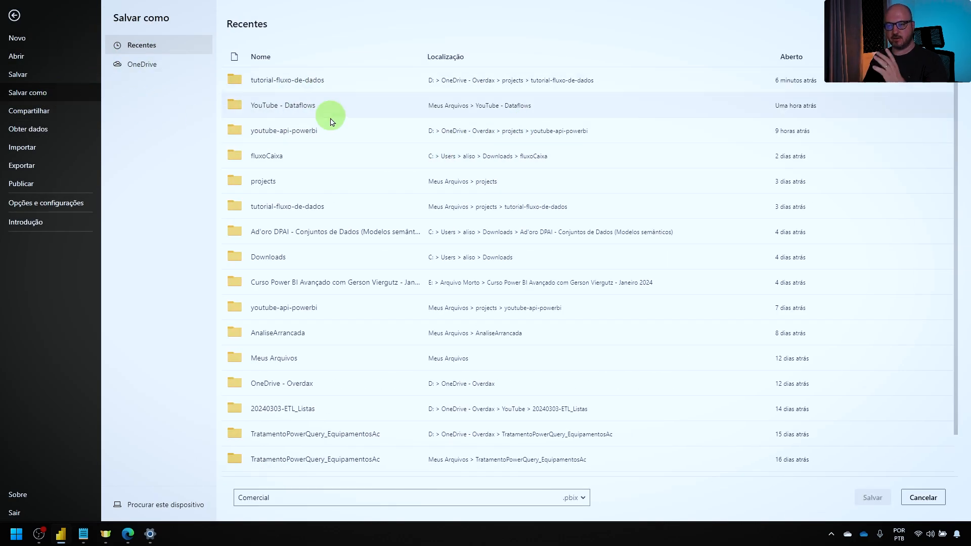
{"action": "left_click", "coordinate": [469, 501]}
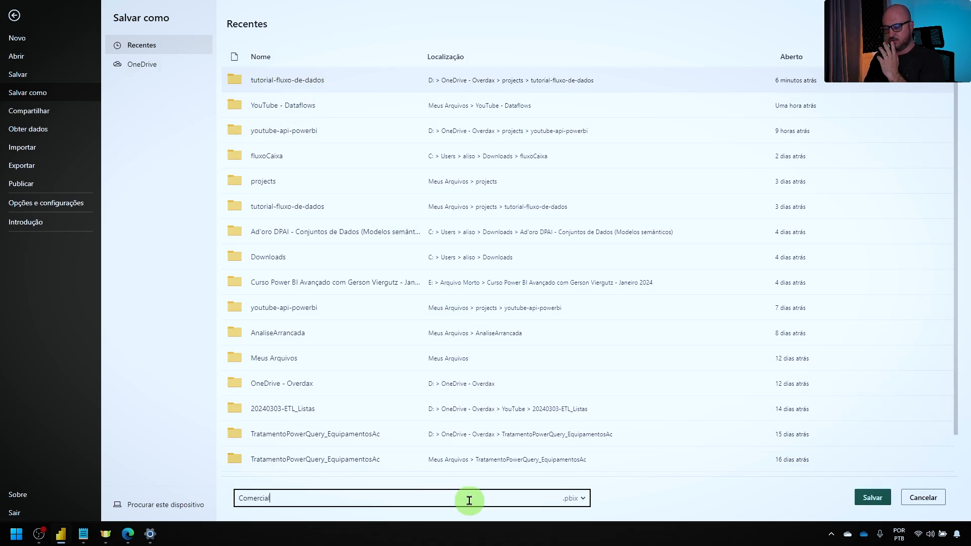
{"action": "type", "text": "2"}
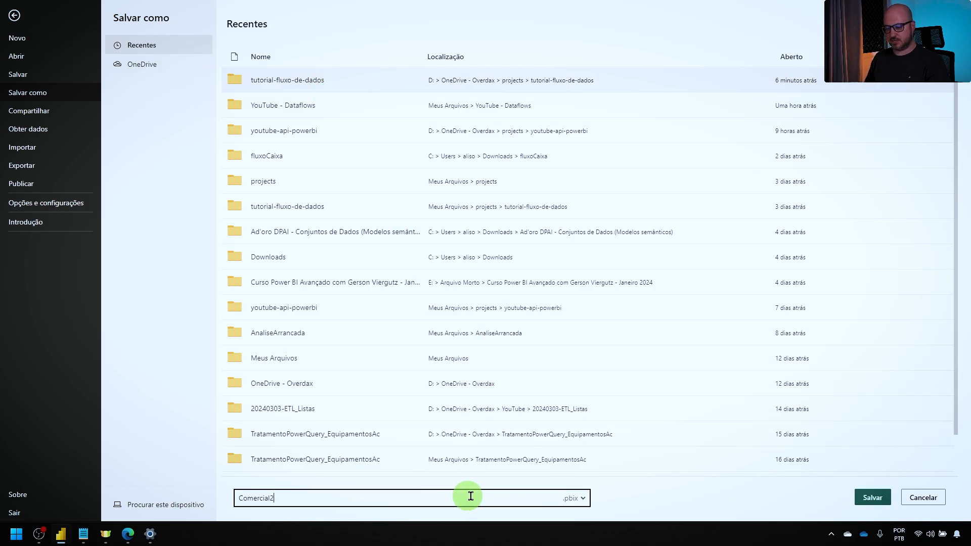
{"action": "left_click", "coordinate": [872, 497]}
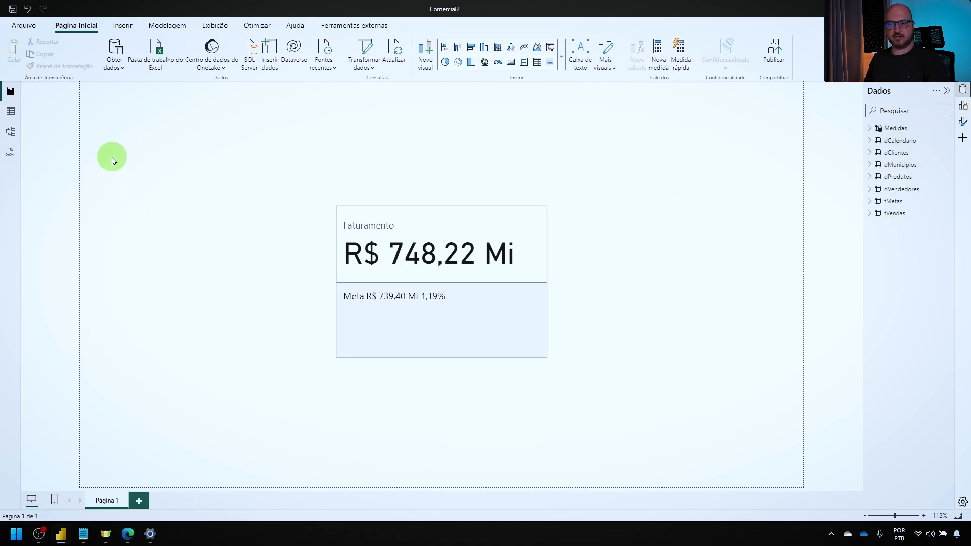
- Delete all the queries from dClientes through fMetas in Power Query and apply the changes to the model
{"action": "left_click", "coordinate": [364, 49]}
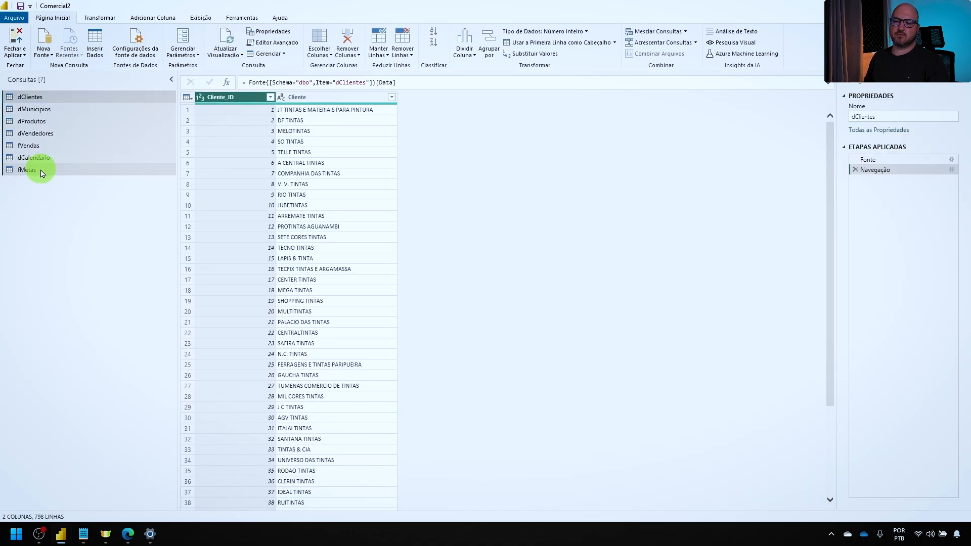
{"action": "left_click", "coordinate": [42, 172]}
{"action": "key", "text": "Delete"}
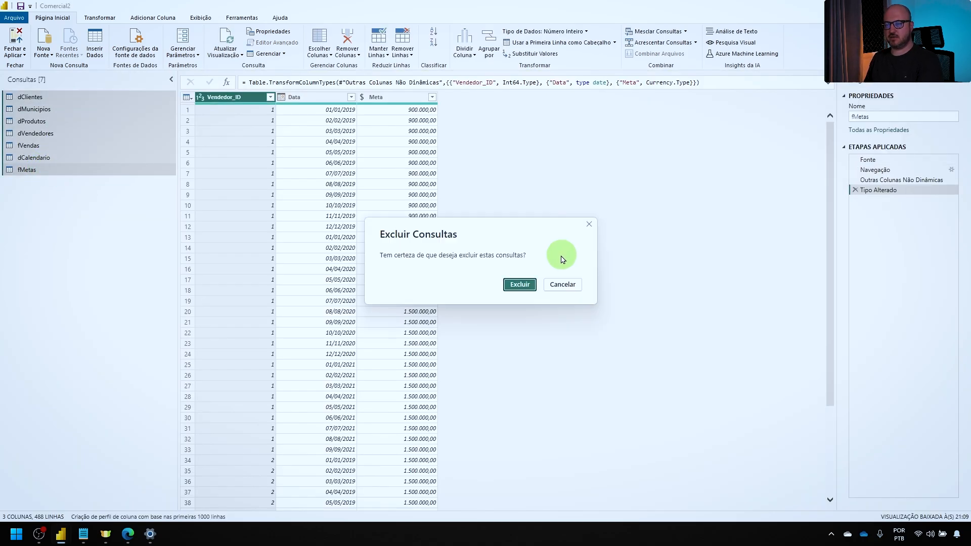
{"action": "left_click", "coordinate": [516, 281]}
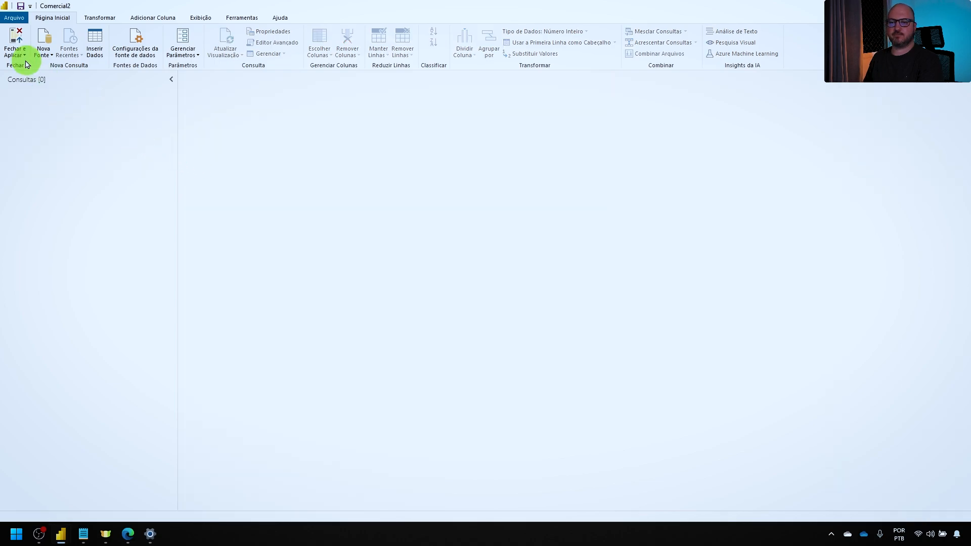
{"action": "left_click", "coordinate": [15, 54]}
{"action": "left_click", "coordinate": [27, 67]}
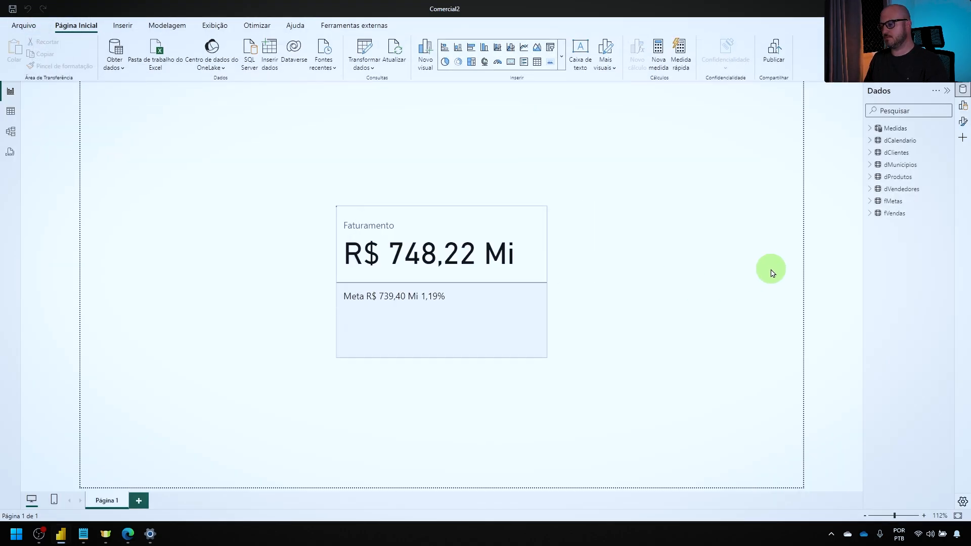
- Delete the remaining Medidas table from the Comercial2 model
{"action": "right_click", "coordinate": [898, 128]}
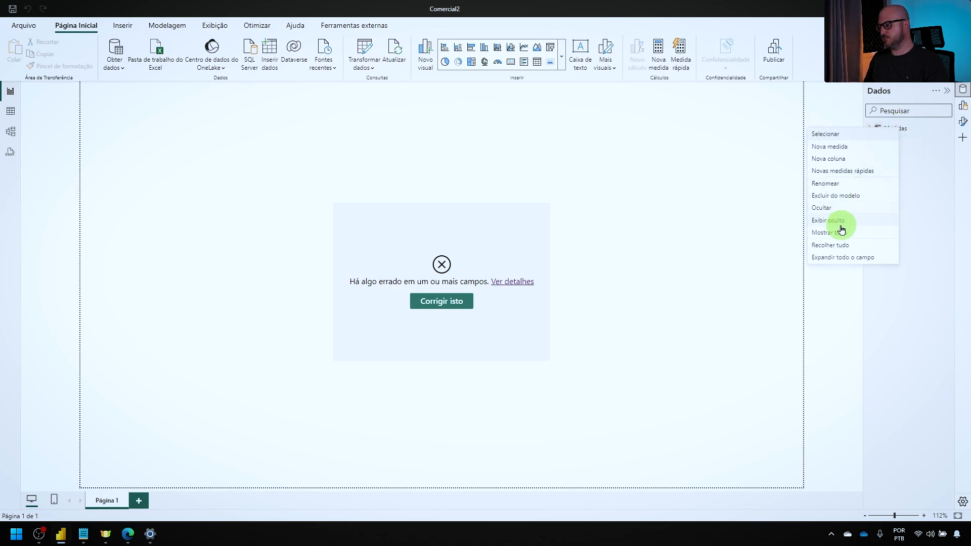
{"action": "left_click", "coordinate": [835, 196]}
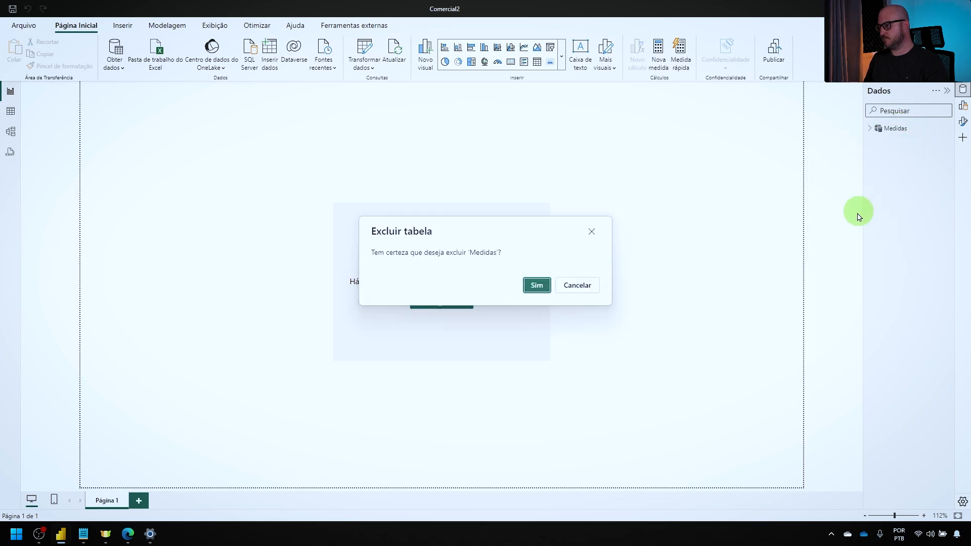
{"action": "left_click", "coordinate": [537, 285]}
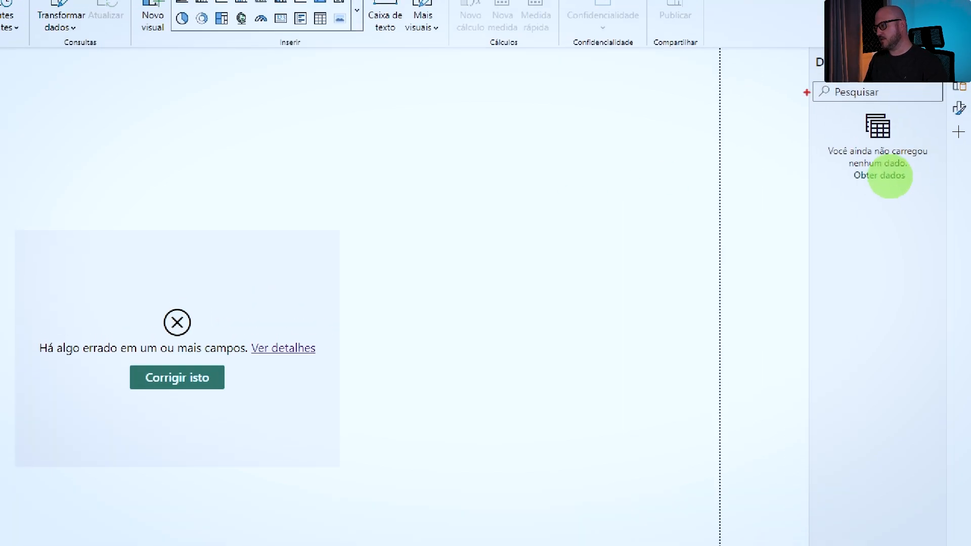
{"action": "left_click_drag", "start_coordinate": [806, 92], "coordinate": [938, 216]}
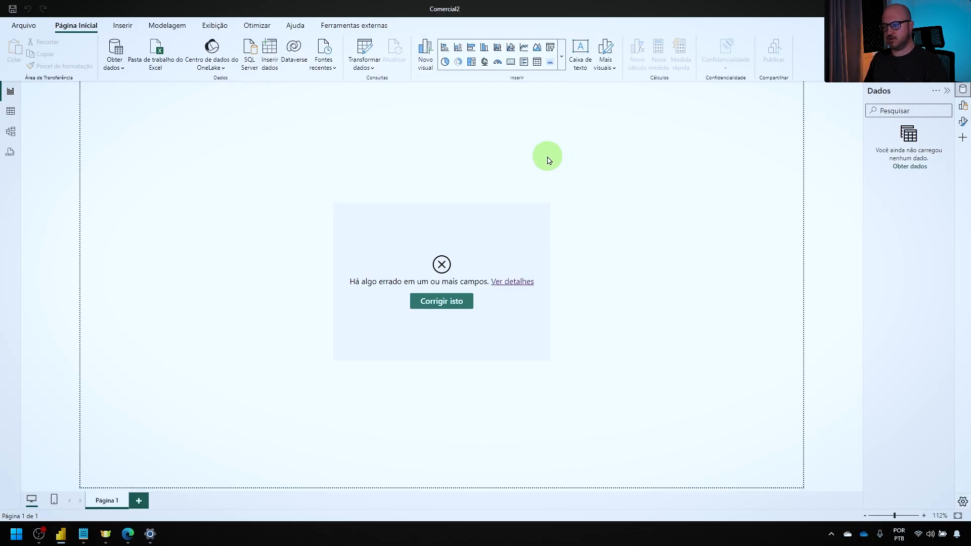
{"action": "key", "text": "alt+Tab"}
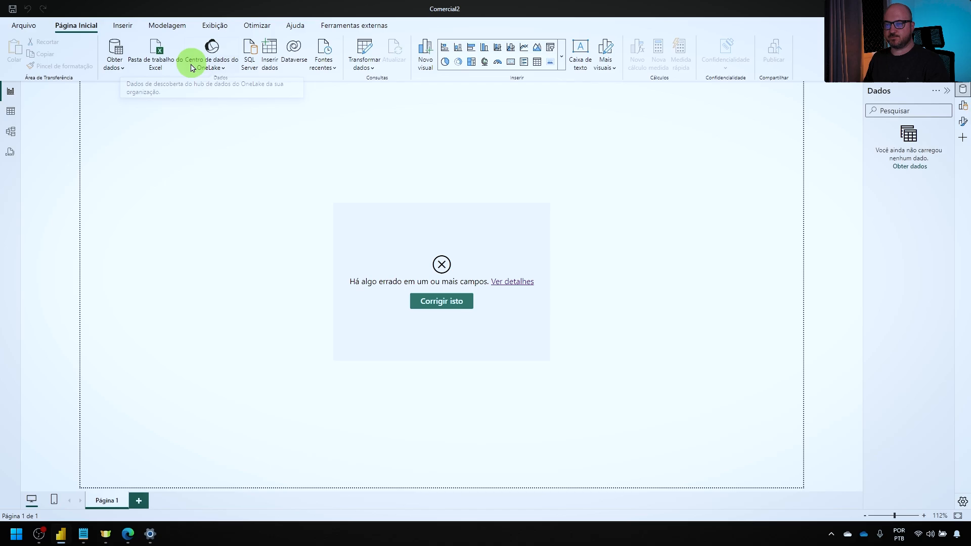
- Connect the Comercial2 report to the published Comercial semantic model from the OneLake data hub
{"action": "left_click", "coordinate": [122, 69]}
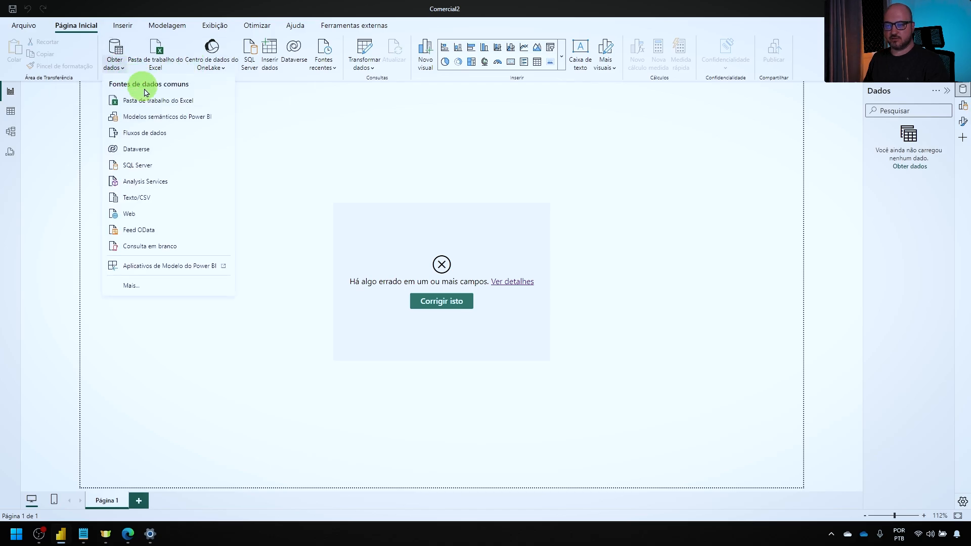
{"action": "left_click", "coordinate": [211, 118]}
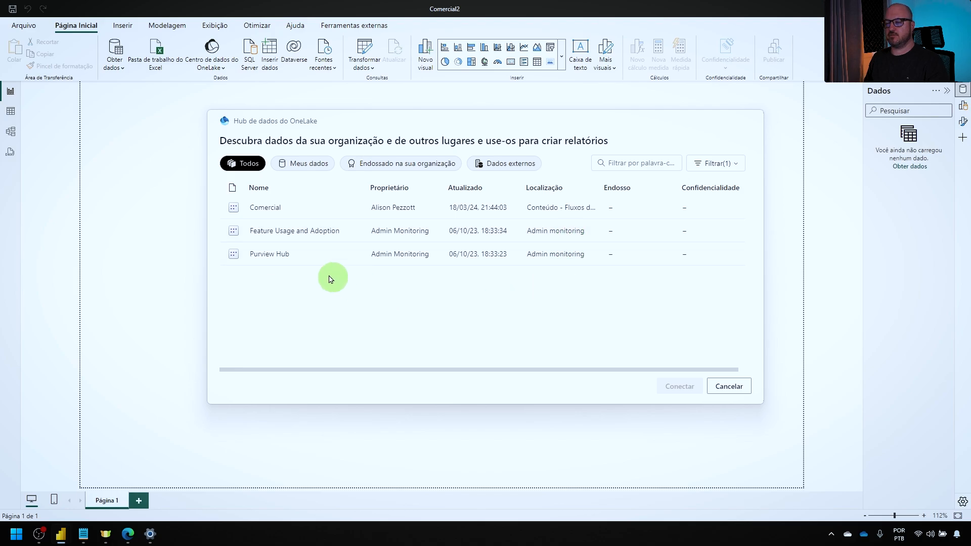
{"action": "left_click", "coordinate": [273, 208]}
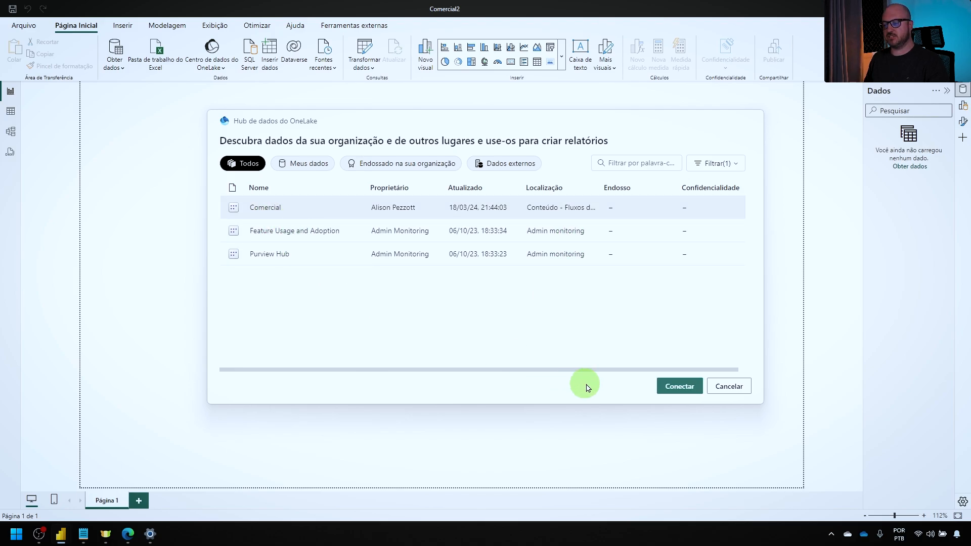
{"action": "left_click", "coordinate": [679, 386]}
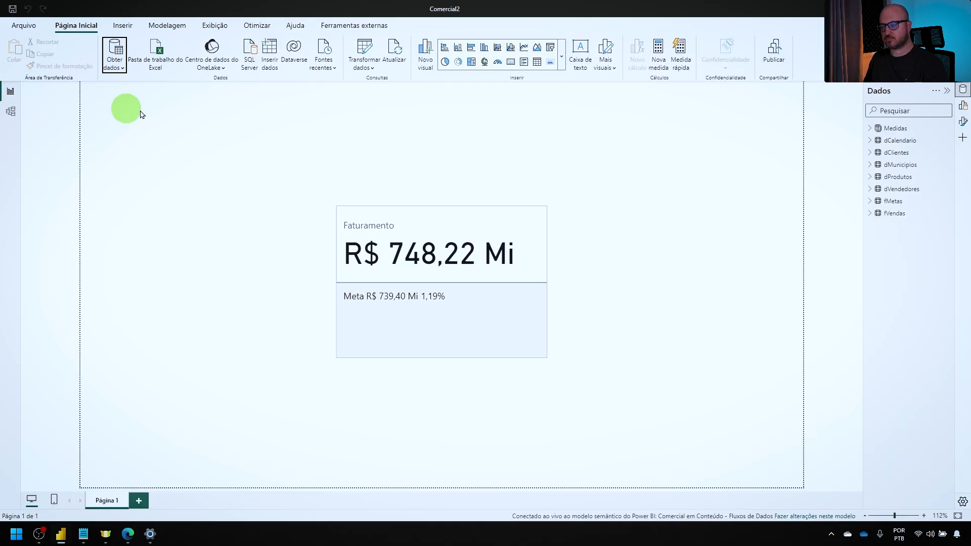
- Examine the % Atingimento and Meta measures in the Medidas table of the live-connected model
{"action": "left_click", "coordinate": [868, 130]}
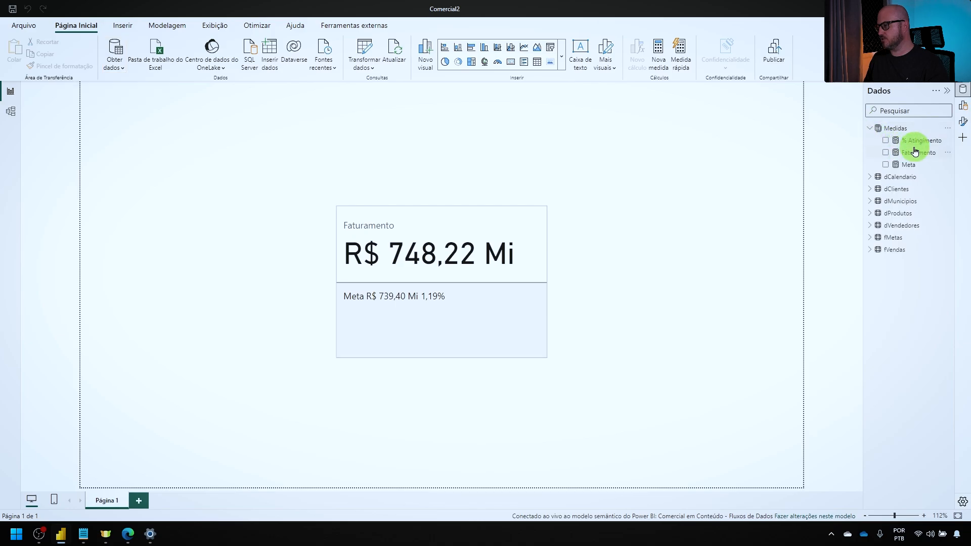
{"action": "left_click", "coordinate": [915, 141]}
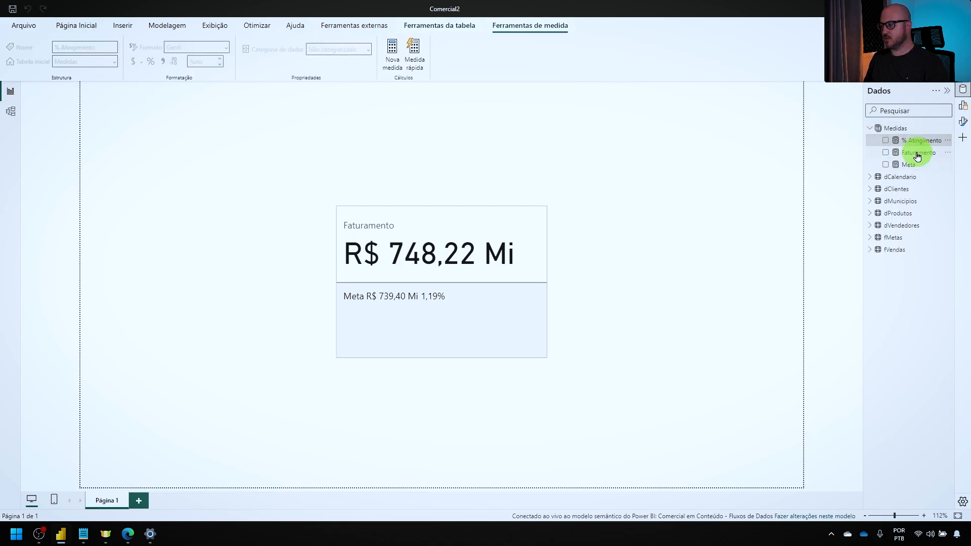
{"action": "left_click", "coordinate": [912, 163]}
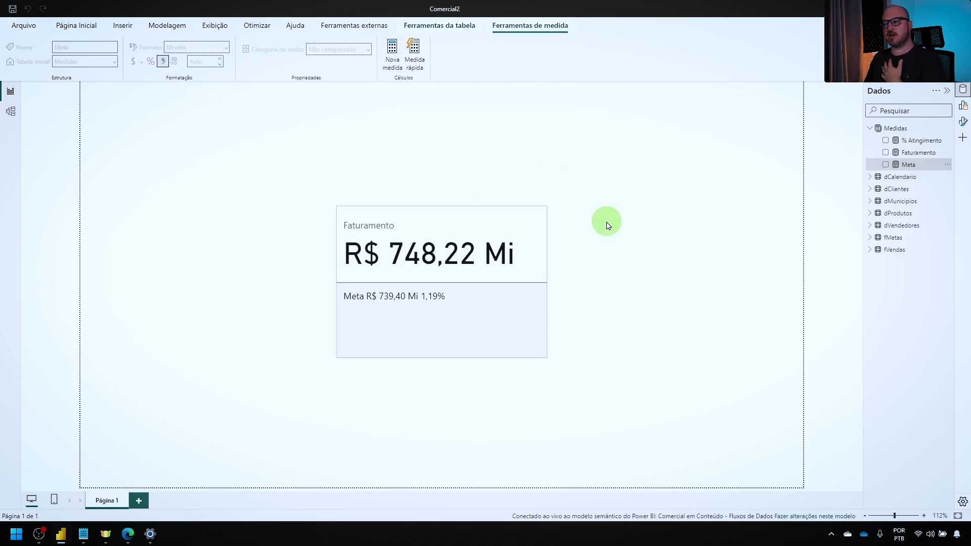
{"action": "left_click", "coordinate": [91, 27]}
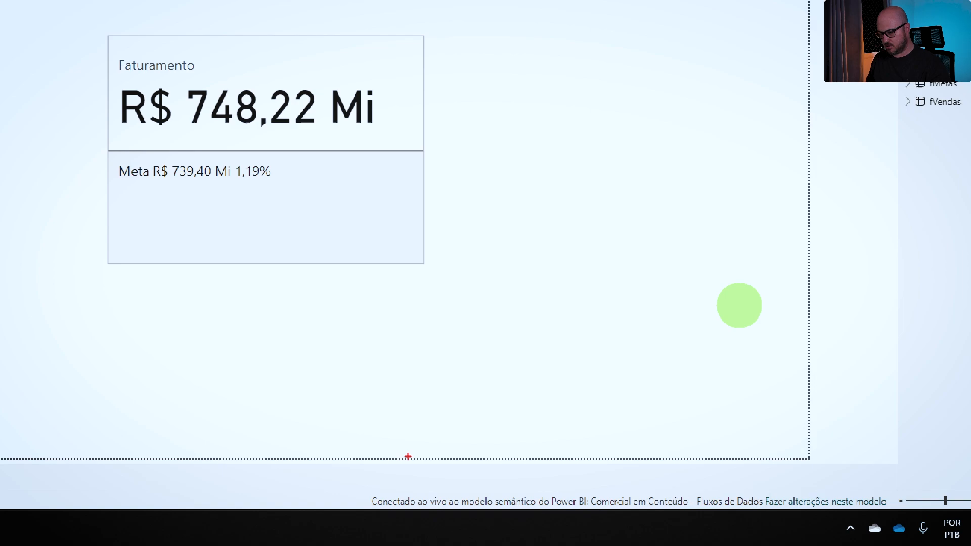
- Publish the Comercial2 report to the Conteúdo - Fluxos de Dados workspace
{"action": "left_click_drag", "start_coordinate": [382, 505], "coordinate": [901, 521]}
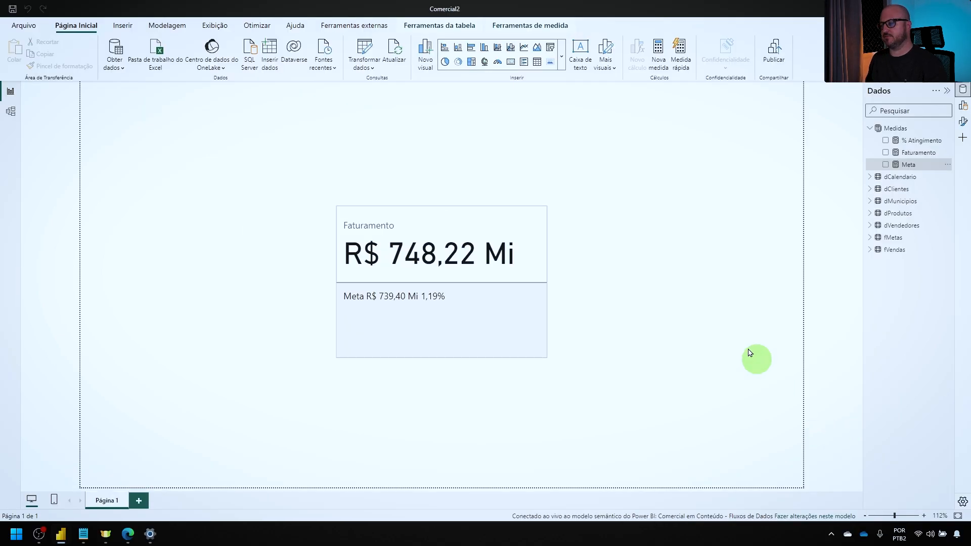
{"action": "left_click", "coordinate": [770, 54]}
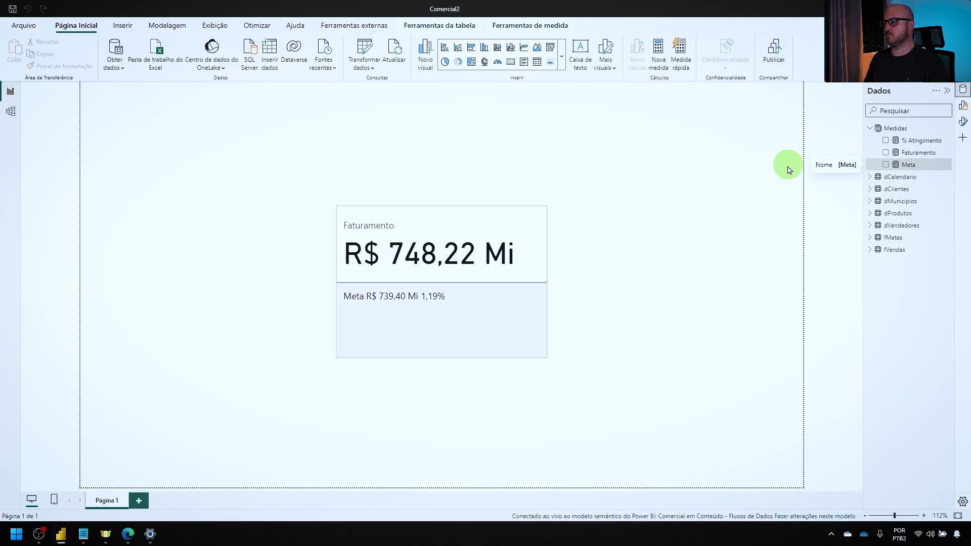
{"action": "left_click", "coordinate": [520, 282]}
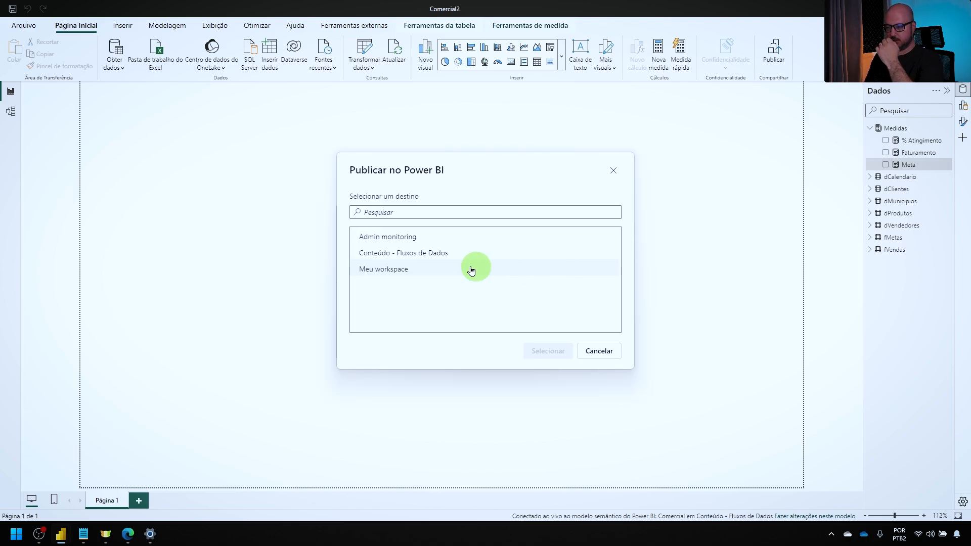
{"action": "left_click", "coordinate": [401, 252]}
{"action": "left_click", "coordinate": [571, 351]}
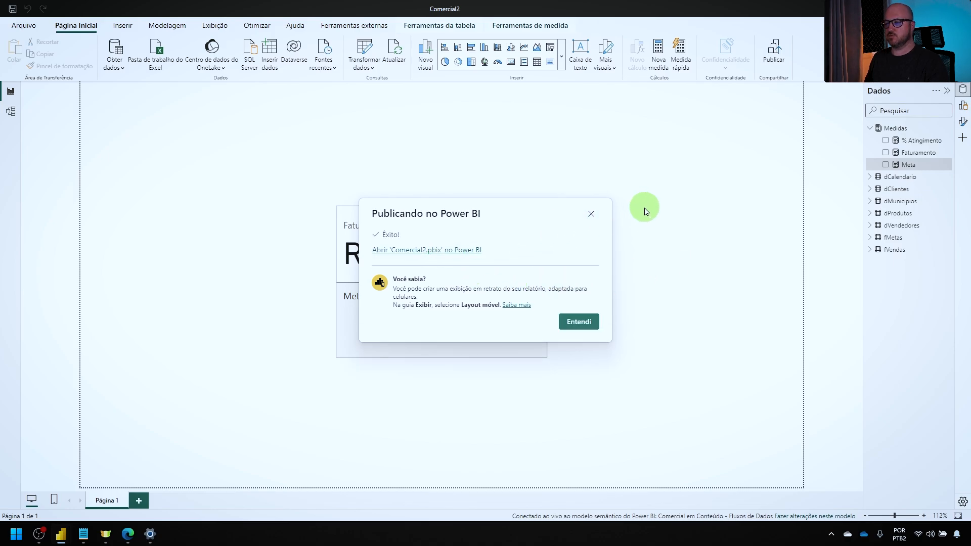
- Switch to the Power BI service, reload the workspace lineage and examine how the data sources, Comercial semantic model and both reports are connected
{"action": "key", "text": "alt+Tab"}
{"action": "key", "text": "alt+Tab"}
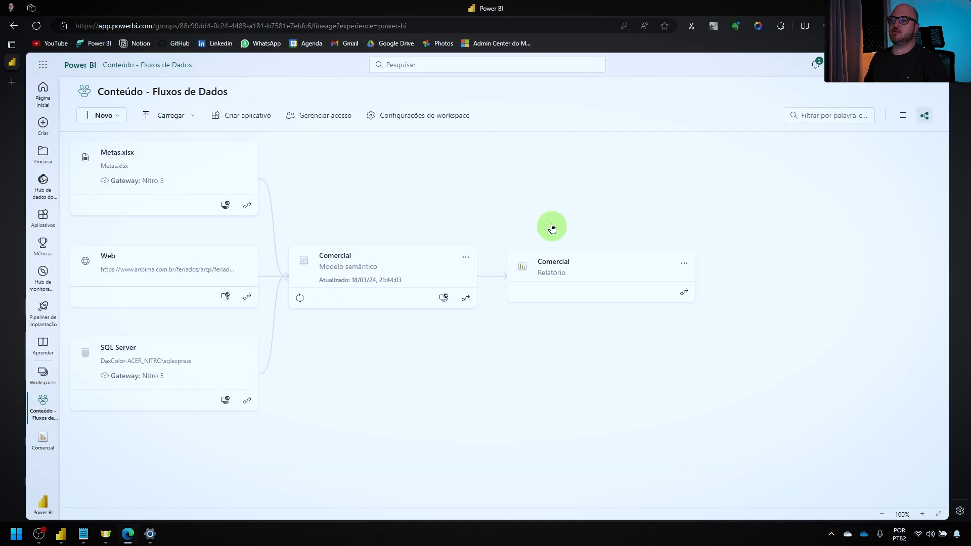
{"action": "left_click", "coordinate": [35, 25]}
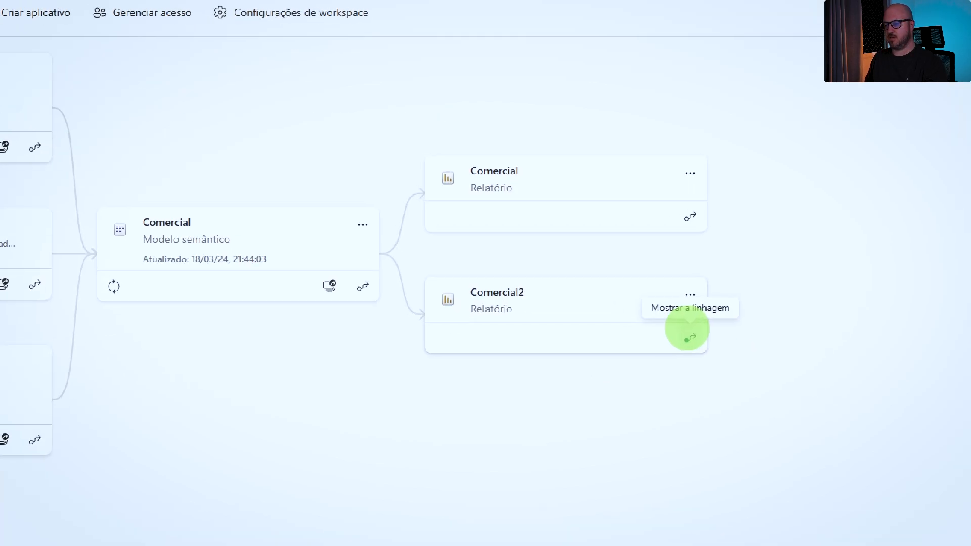
{"action": "left_click_drag", "start_coordinate": [543, 173], "coordinate": [719, 72]}
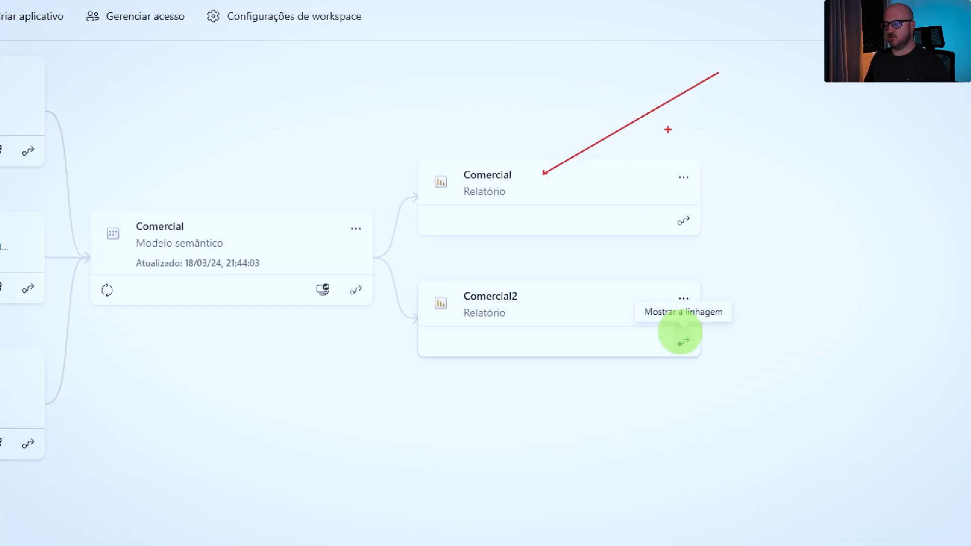
{"action": "left_click_drag", "start_coordinate": [554, 320], "coordinate": [708, 490]}
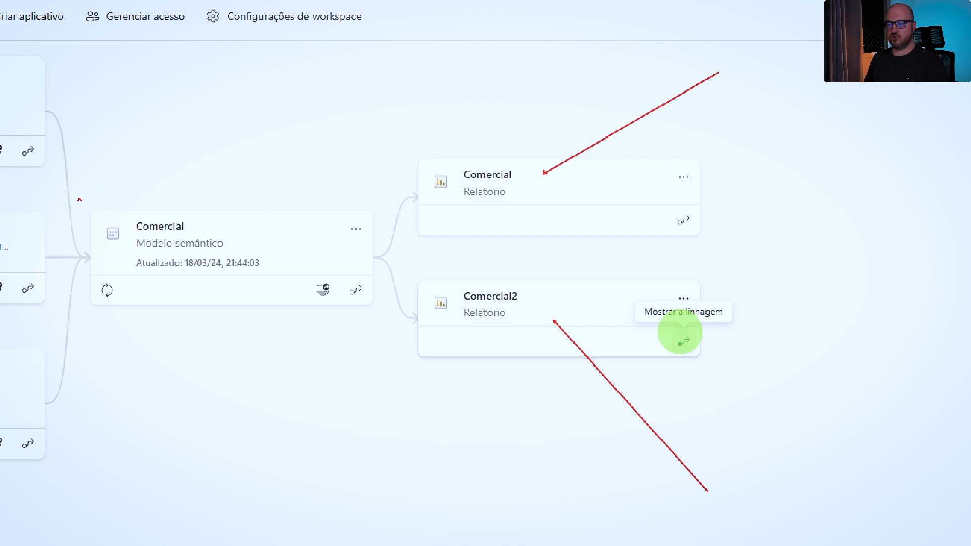
{"action": "left_click_drag", "start_coordinate": [79, 200], "coordinate": [286, 349]}
{"action": "key", "text": "e"}
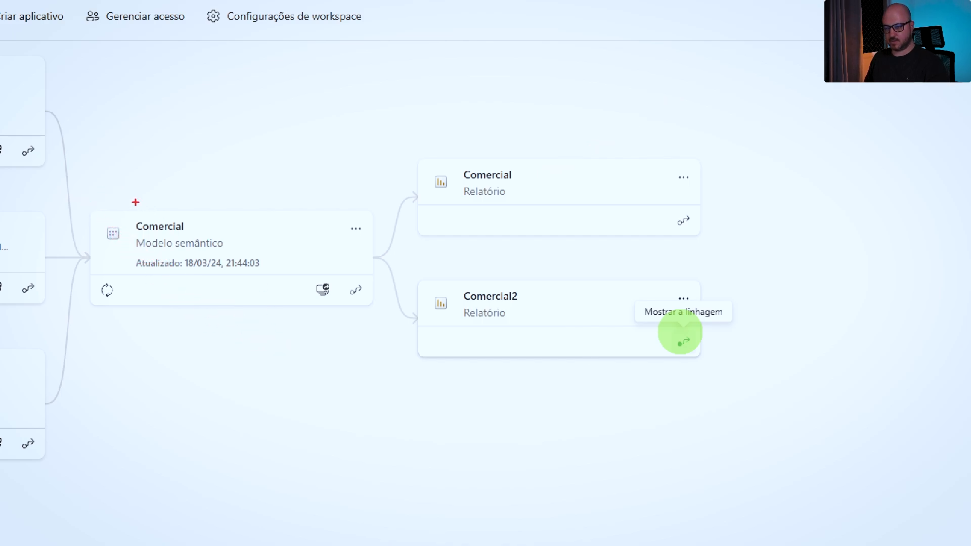
{"action": "mouse_move", "coordinate": [76, 200]}
{"action": "left_mouse_down"}
{"action": "mouse_move", "coordinate": [367, 339]}
{"action": "mouse_move", "coordinate": [383, 318]}
{"action": "left_mouse_up"}
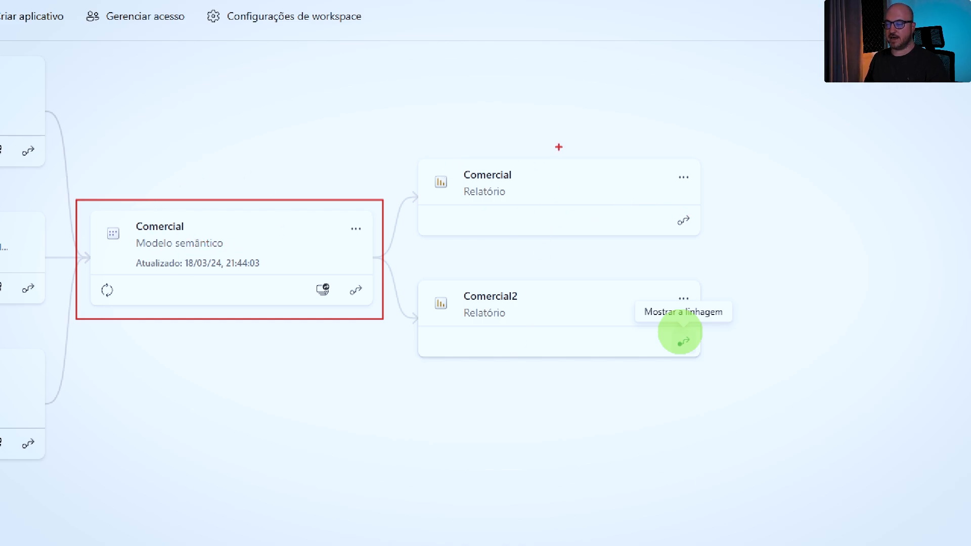
{"action": "left_click_drag", "start_coordinate": [522, 160], "coordinate": [721, 54]}
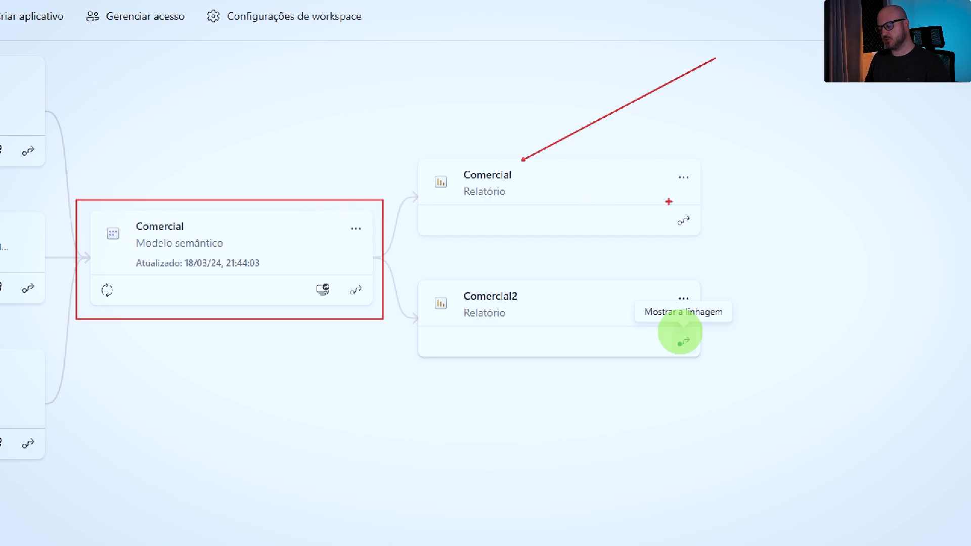
{"action": "key", "text": "e"}
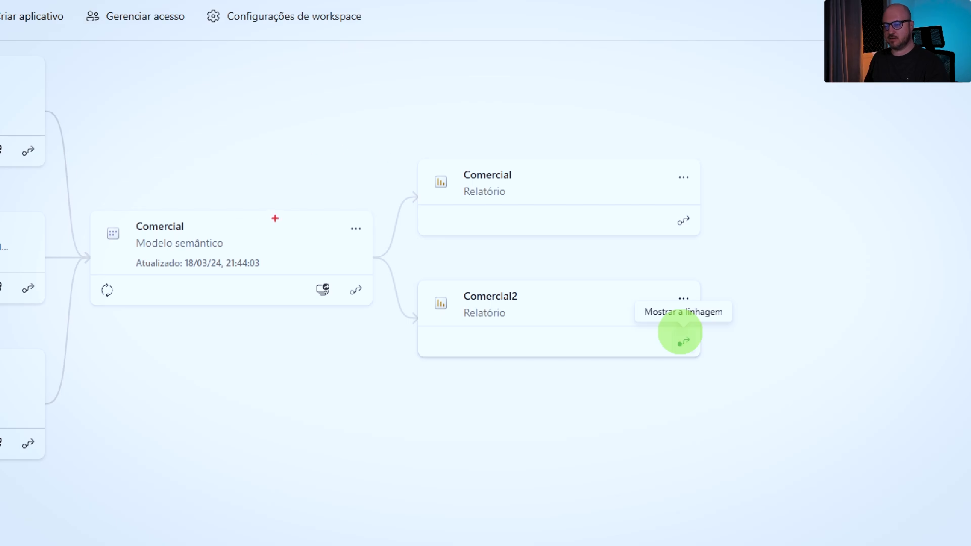
{"action": "key", "text": "Escape"}
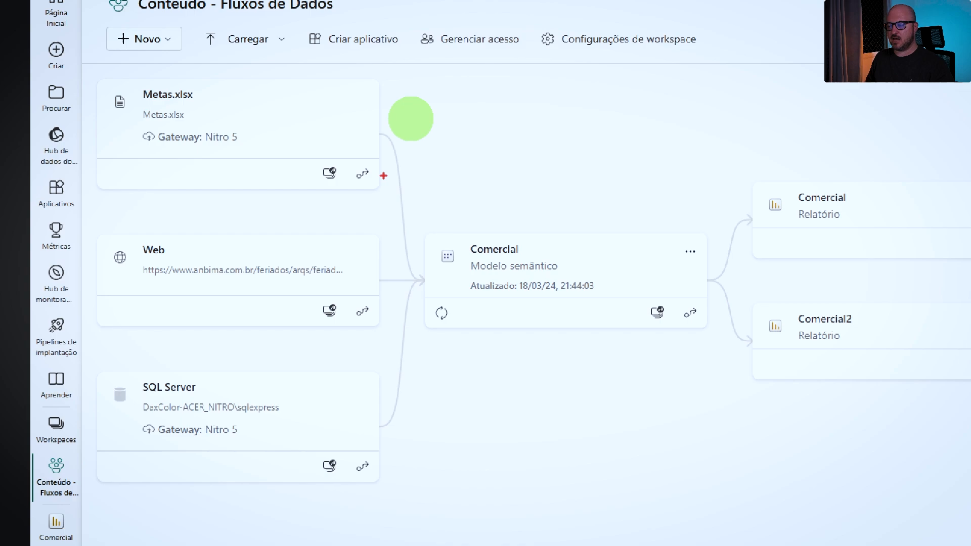
{"action": "left_click_drag", "start_coordinate": [383, 175], "coordinate": [422, 419]}
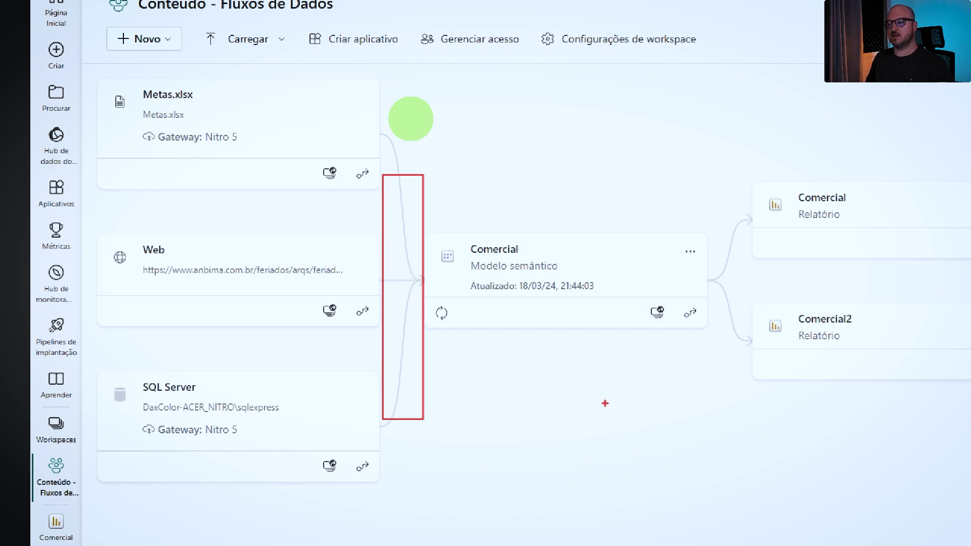
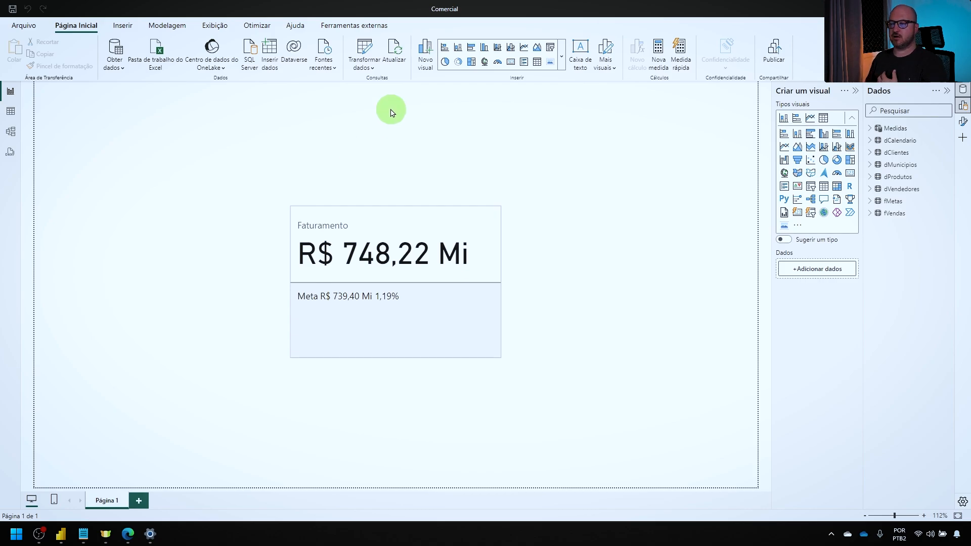
- Open the Comercial file's queries in Power Query, and start a dataflow with new tables in the Conteúdo - Fluxos de Dados workspace online
{"action": "left_click", "coordinate": [365, 49]}
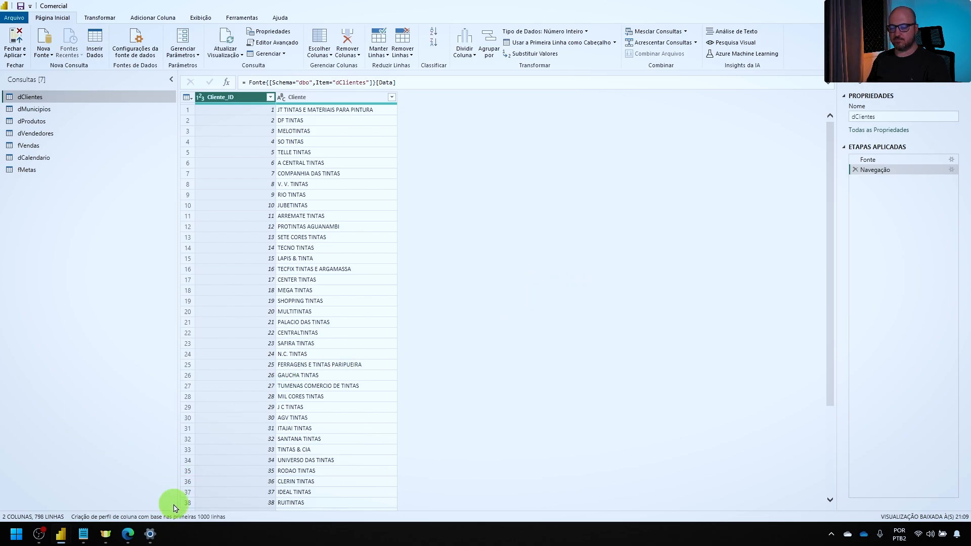
{"action": "left_click", "coordinate": [129, 532]}
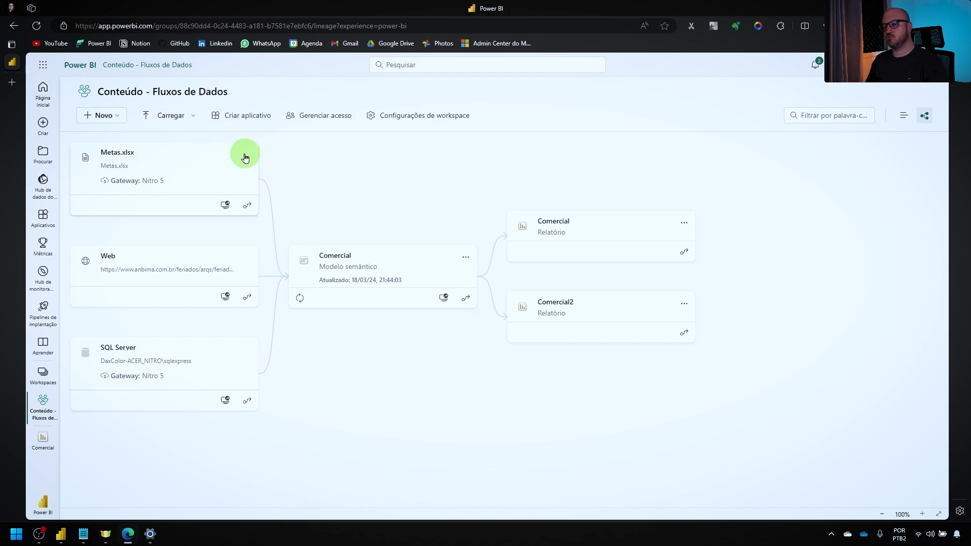
{"action": "left_click", "coordinate": [119, 119]}
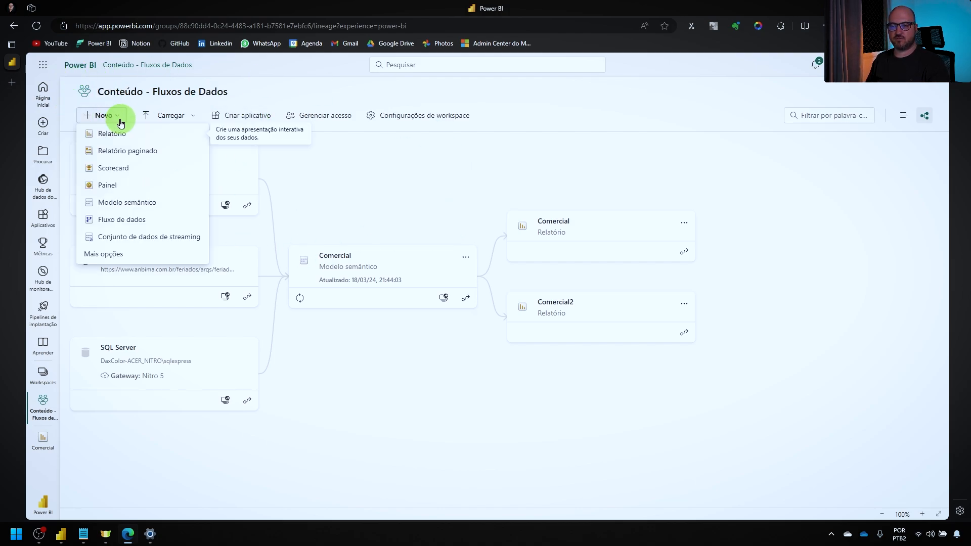
{"action": "left_click", "coordinate": [107, 221]}
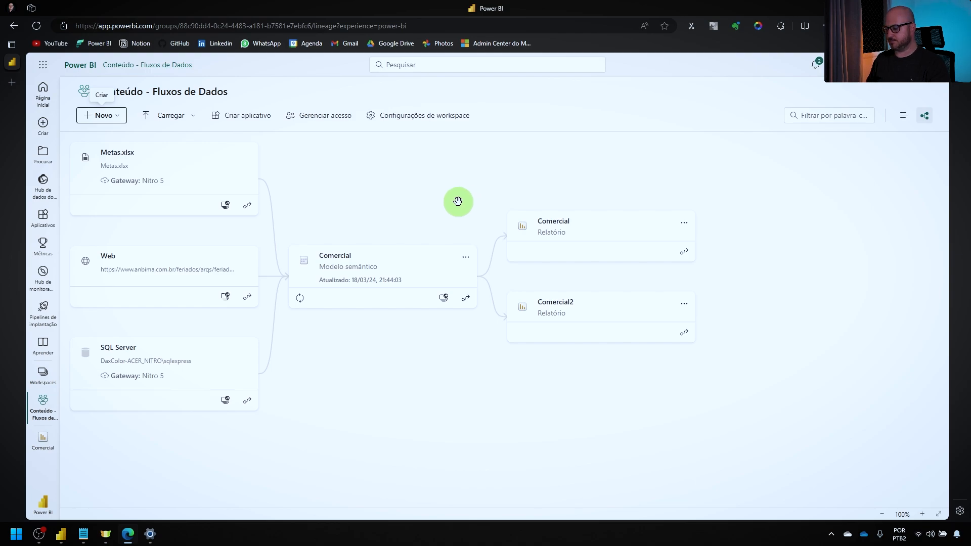
{"action": "left_click", "coordinate": [114, 122]}
{"action": "left_click", "coordinate": [91, 218]}
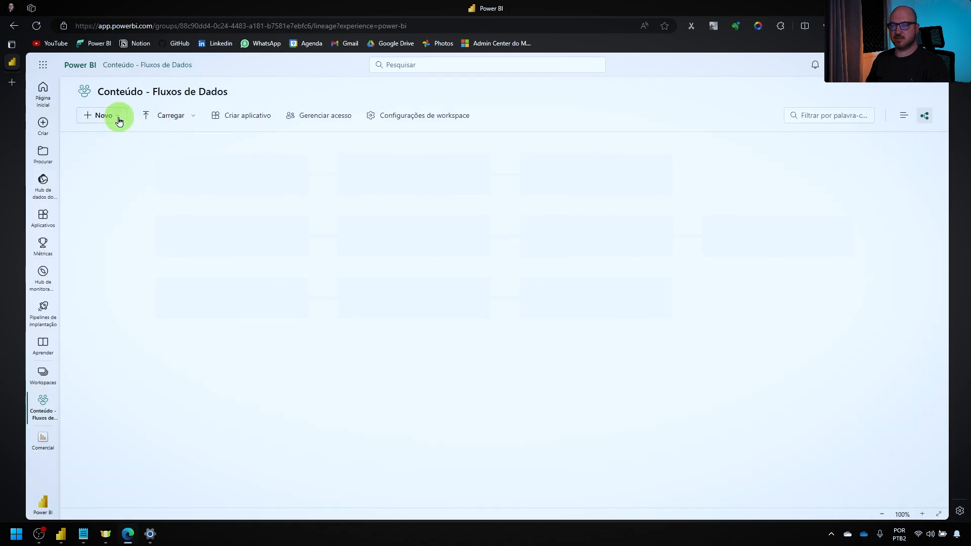
{"action": "left_click", "coordinate": [118, 117]}
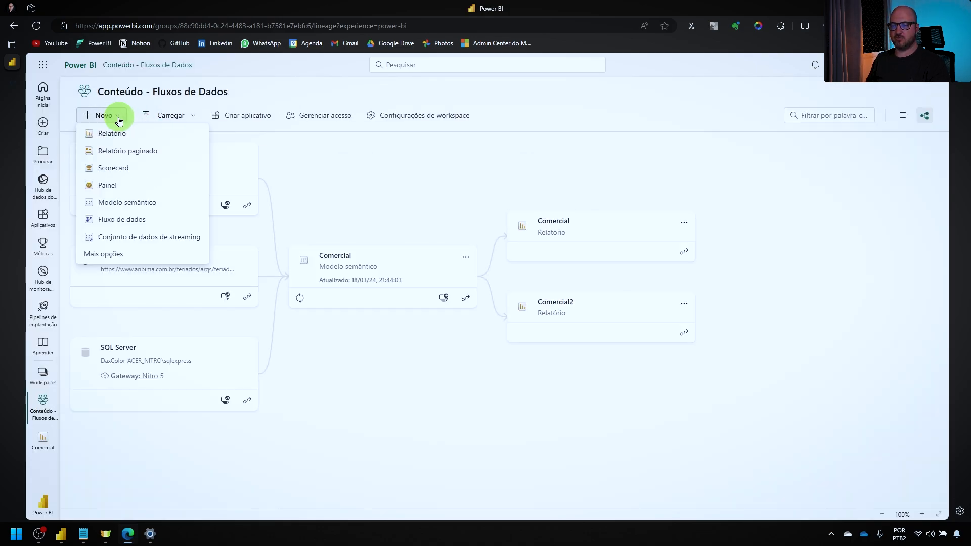
{"action": "left_click", "coordinate": [99, 223]}
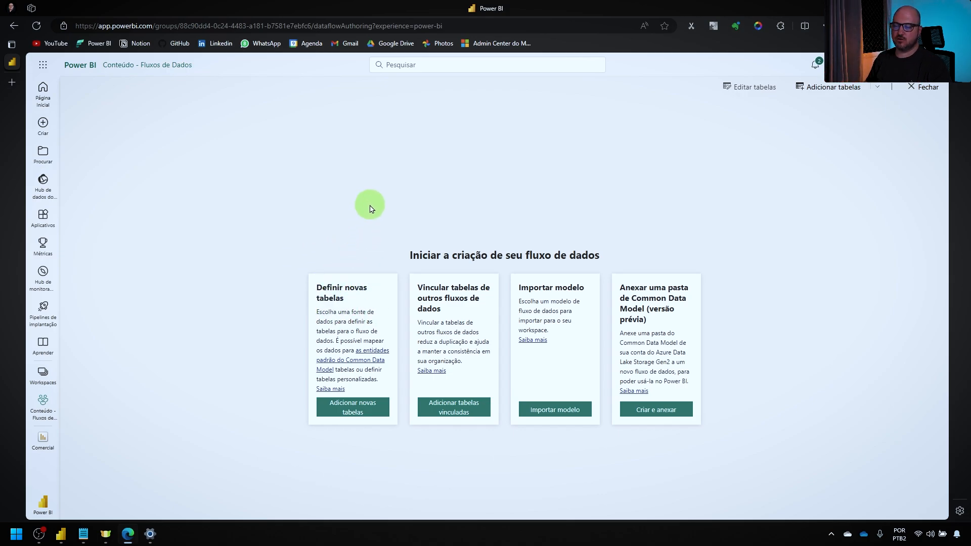
{"action": "left_click", "coordinate": [352, 412]}
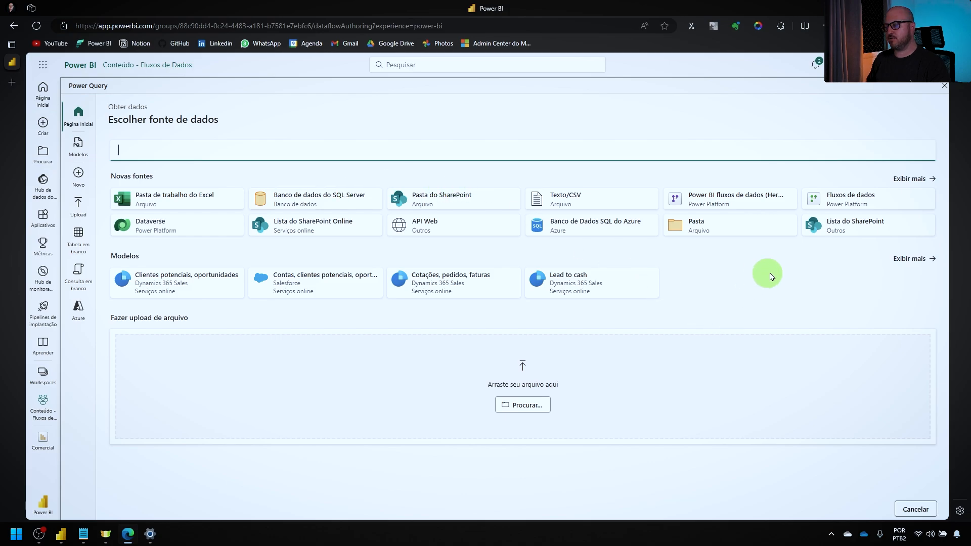
- Browse the full list of new data sources available for the dataflow, down to the blank table and blank query entries
{"action": "left_click", "coordinate": [922, 183]}
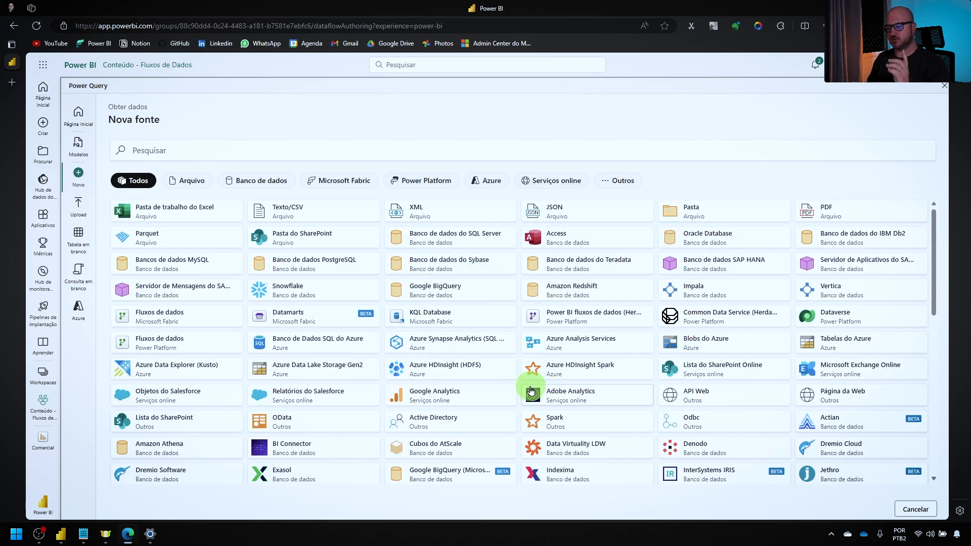
{"action": "scroll", "coordinate": [553, 399], "scroll_direction": "down", "scroll_amount": 12}
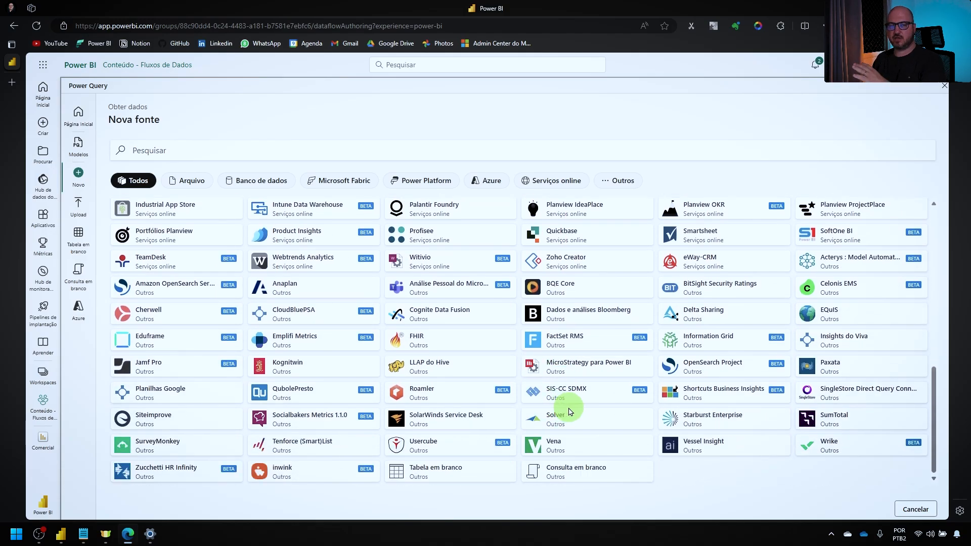
{"action": "scroll", "coordinate": [561, 412], "scroll_direction": "up", "scroll_amount": 12}
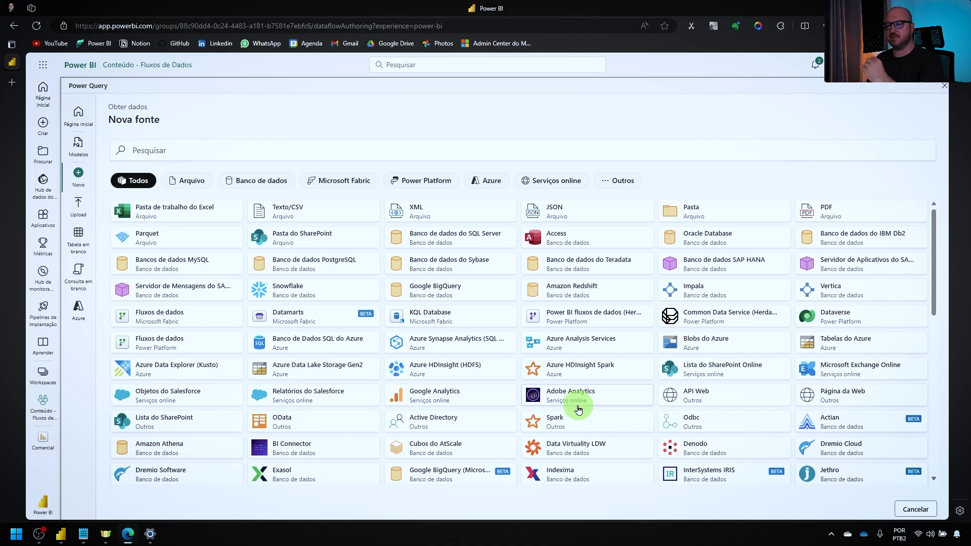
{"action": "scroll", "coordinate": [578, 409], "scroll_direction": "down", "scroll_amount": 12}
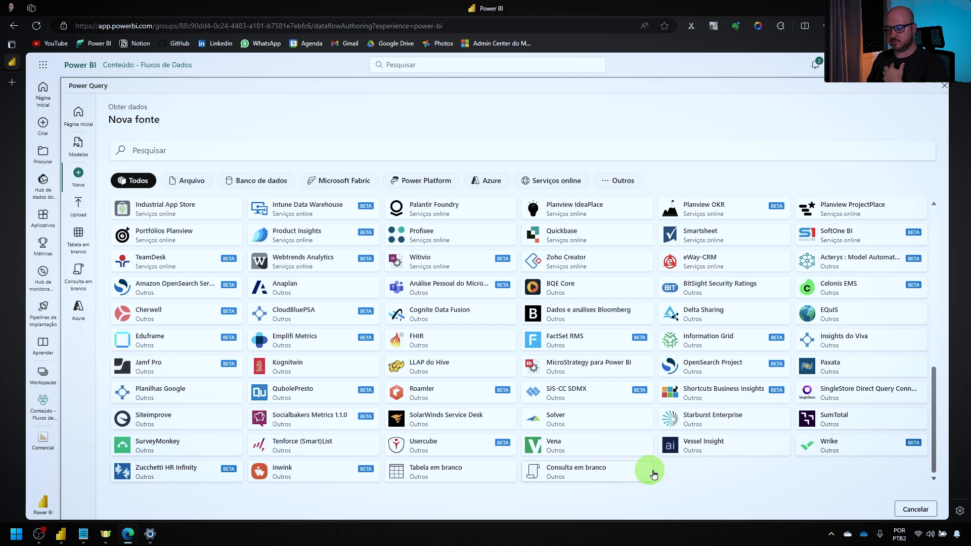
{"action": "scroll", "coordinate": [696, 470], "scroll_direction": "up", "scroll_amount": 12}
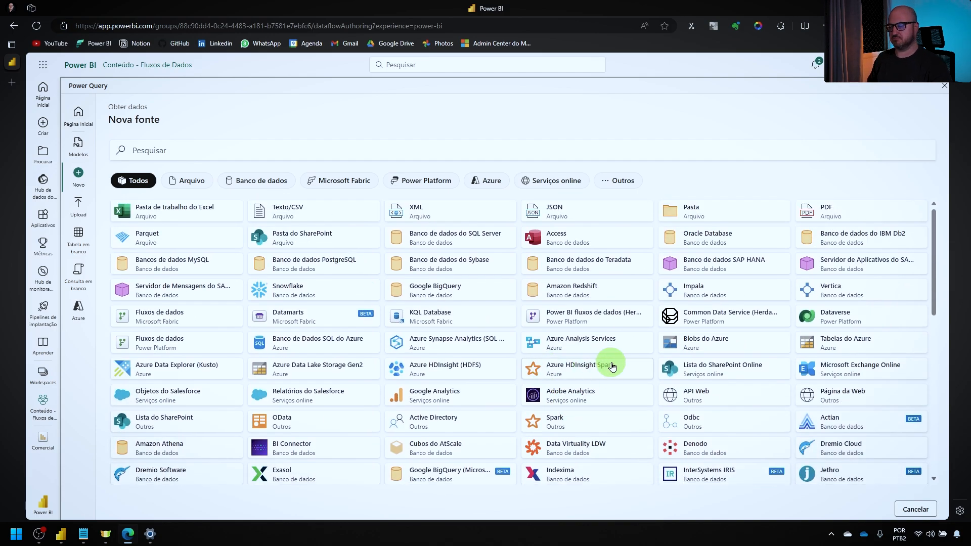
{"action": "scroll", "coordinate": [622, 367], "scroll_direction": "down", "scroll_amount": 10}
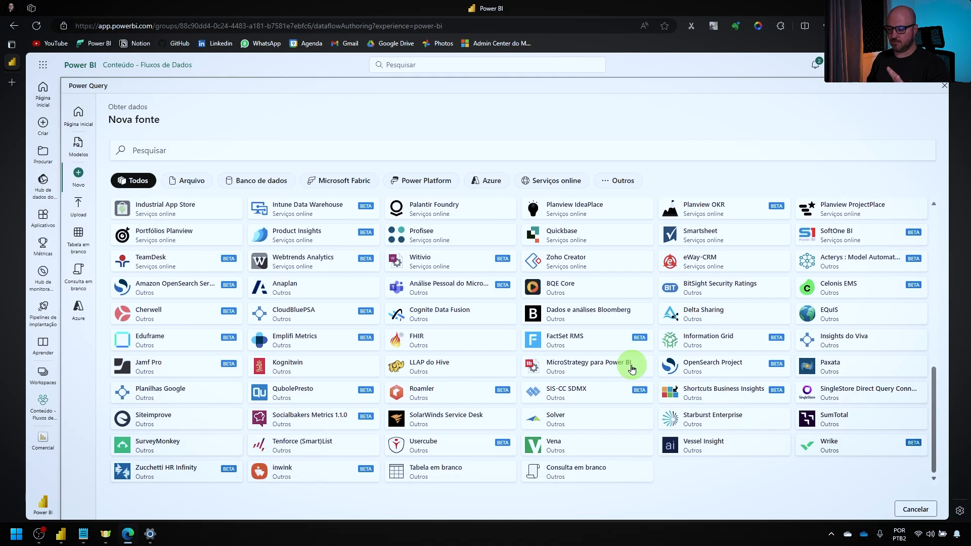
{"action": "scroll", "coordinate": [513, 399], "scroll_direction": "up", "scroll_amount": 3}
{"action": "scroll", "coordinate": [514, 399], "scroll_direction": "up", "scroll_amount": 6}
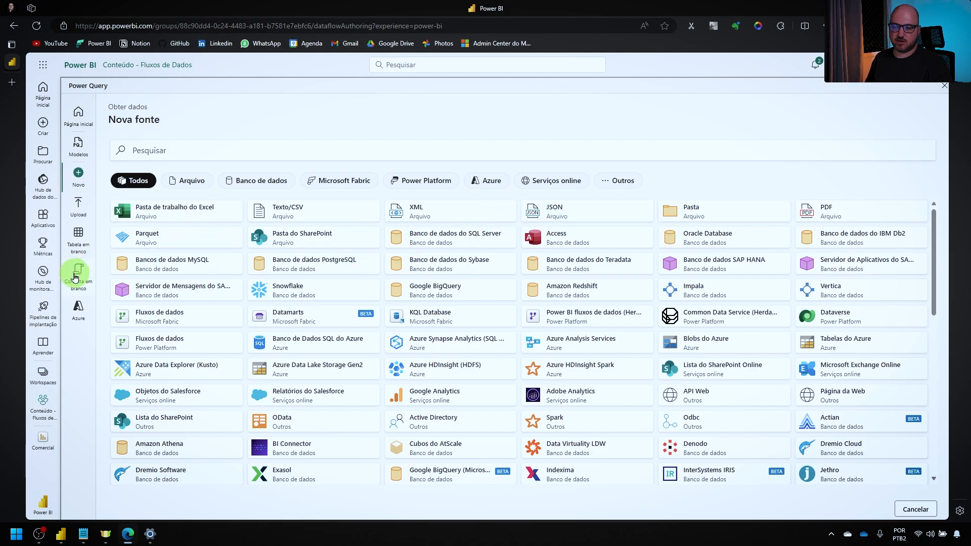
{"action": "scroll", "coordinate": [552, 340], "scroll_direction": "down", "scroll_amount": 10}
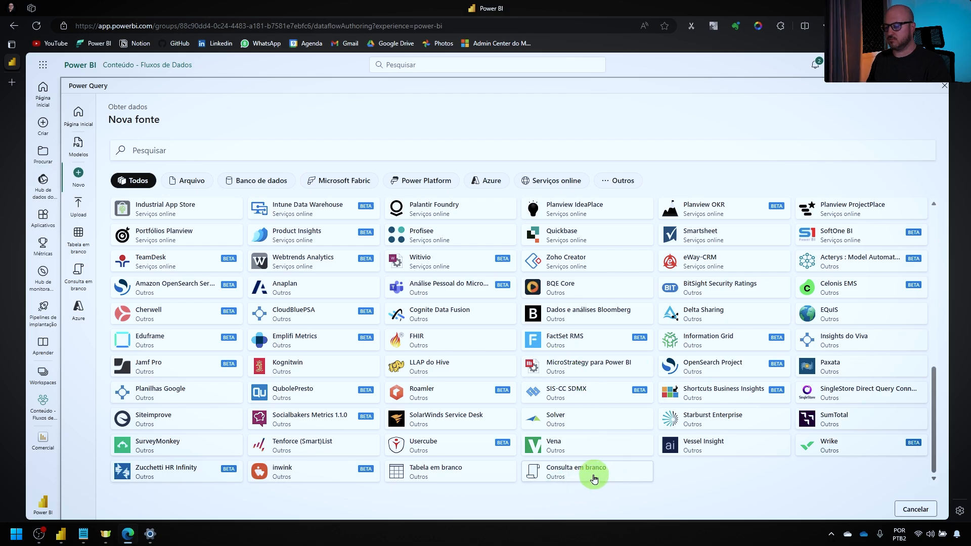
{"action": "scroll", "coordinate": [594, 475], "scroll_direction": "up", "scroll_amount": 10}
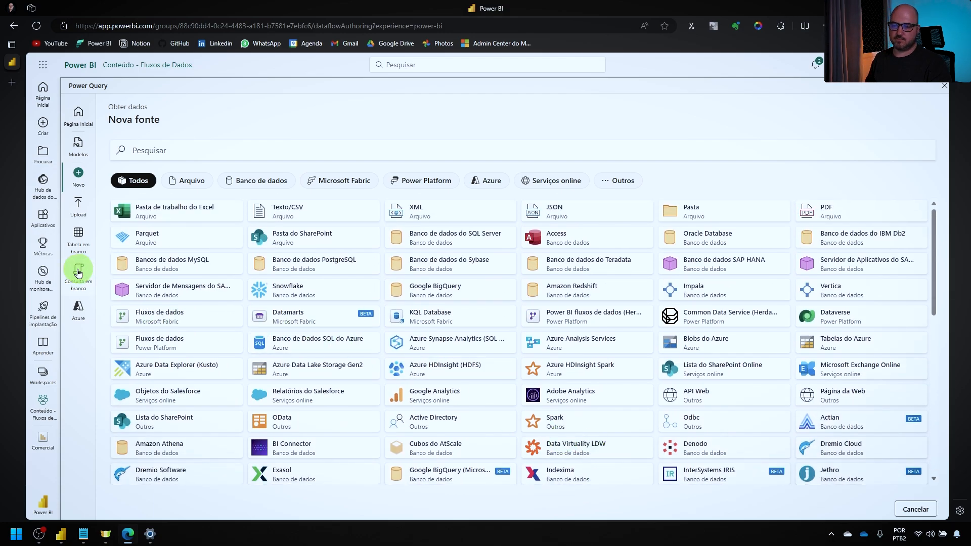
- Choose a blank query as the dataflow source and set its data gateway to [Local] Nitro 5
{"action": "left_click", "coordinate": [79, 272]}
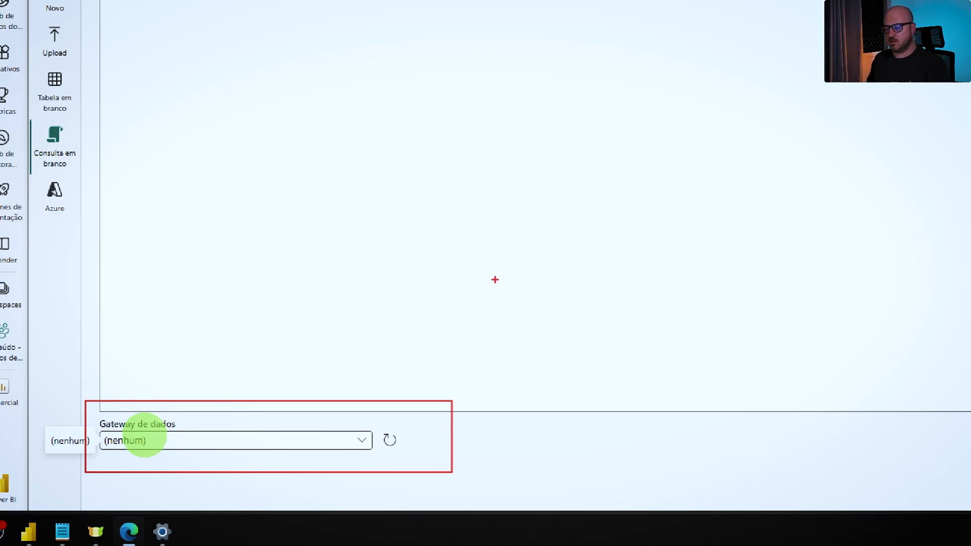
{"action": "left_click", "coordinate": [354, 440]}
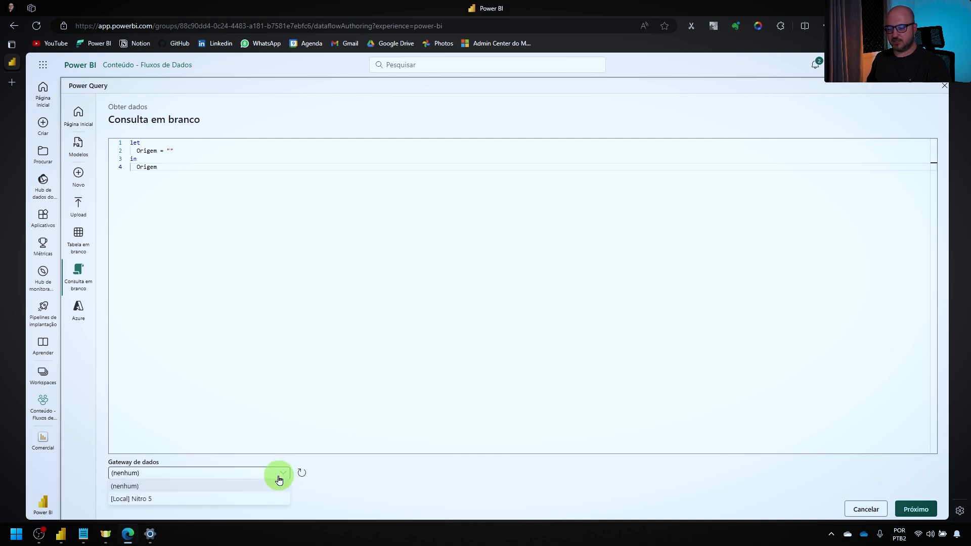
{"action": "left_click", "coordinate": [141, 503]}
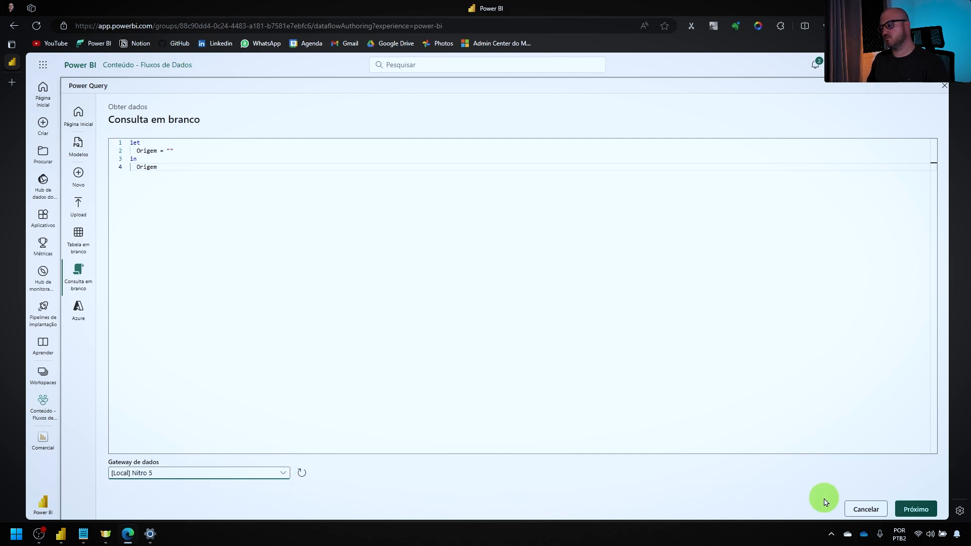
- Proceed with the blank query into the dataflow editor and delete that placeholder query named Consulta
{"action": "left_click", "coordinate": [918, 510]}
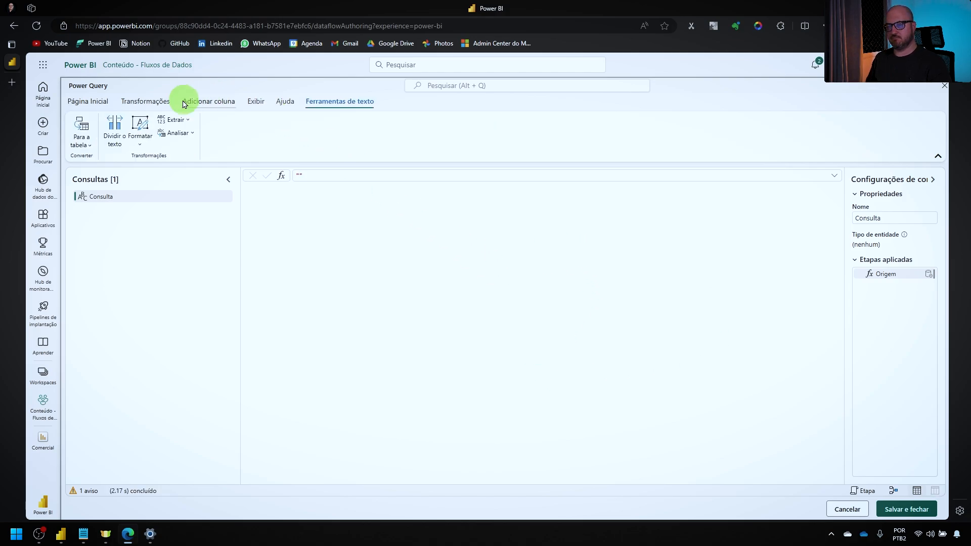
{"action": "left_click", "coordinate": [88, 101]}
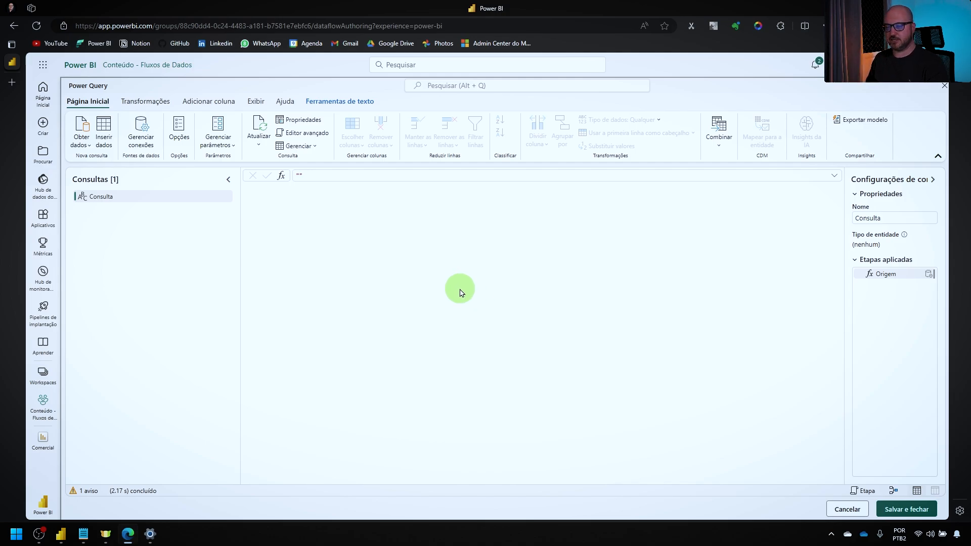
{"action": "right_click", "coordinate": [117, 202]}
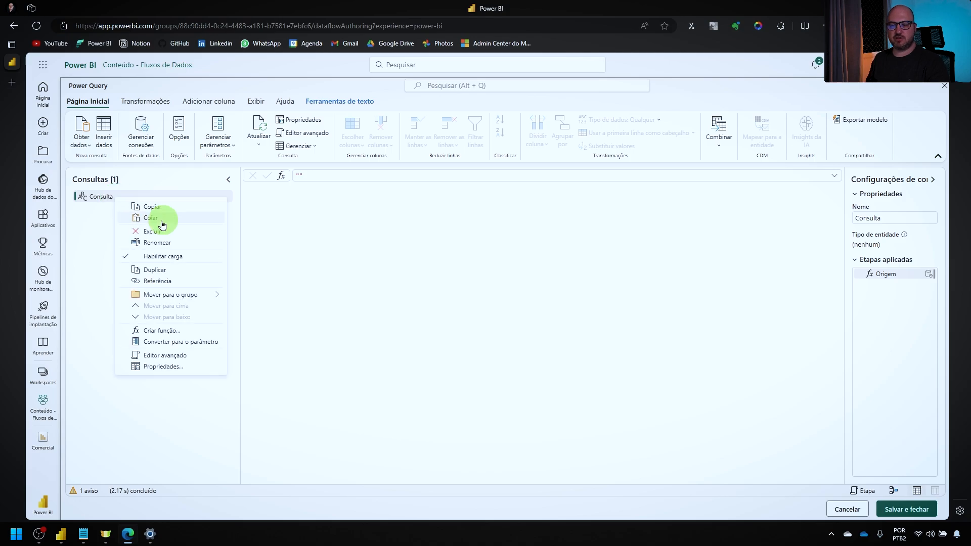
{"action": "left_click", "coordinate": [188, 232]}
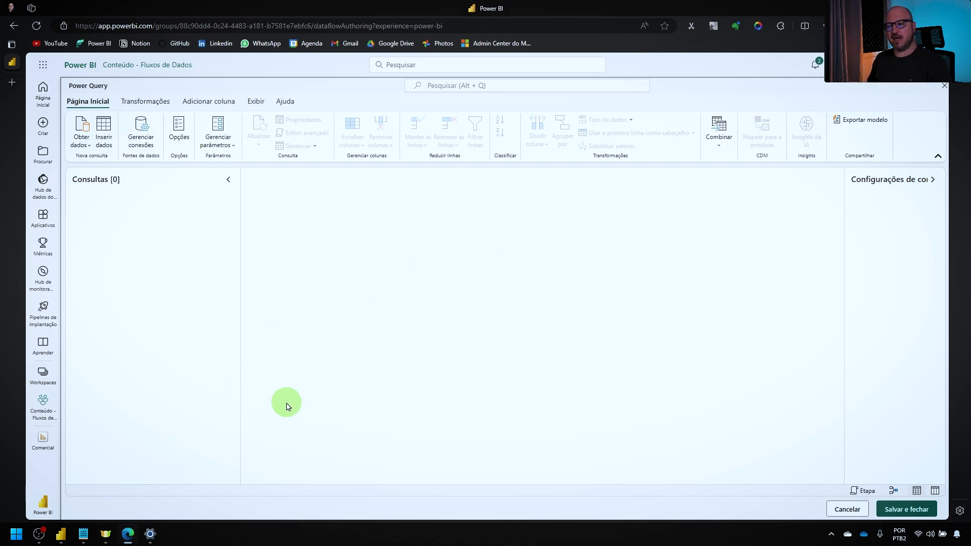
- Copy all the queries from dClientes through fMetas in the Comercial file's Power Query and paste them into the online dataflow editor
{"action": "key", "text": "alt+Tab"}
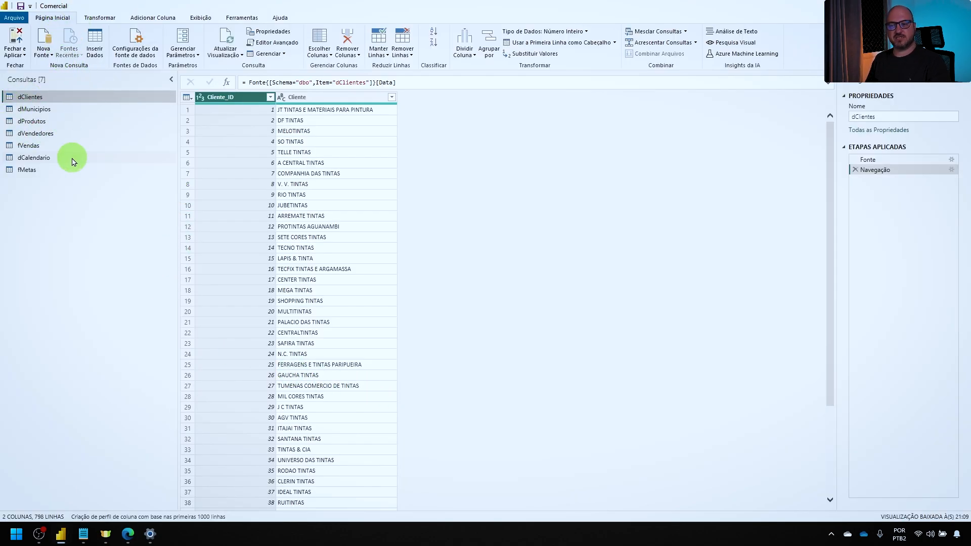
{"action": "left_click", "coordinate": [44, 170], "text": "shift"}
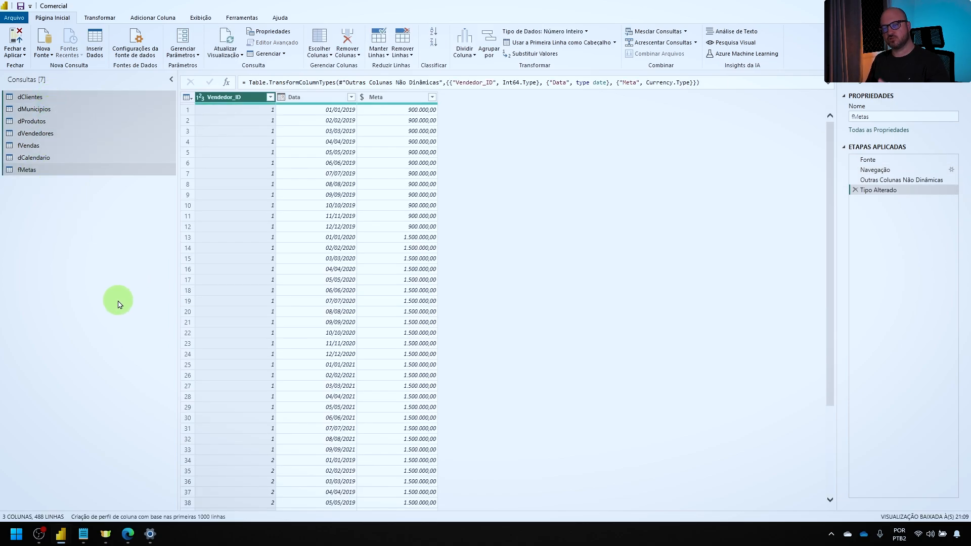
{"action": "key", "text": "alt+Tab"}
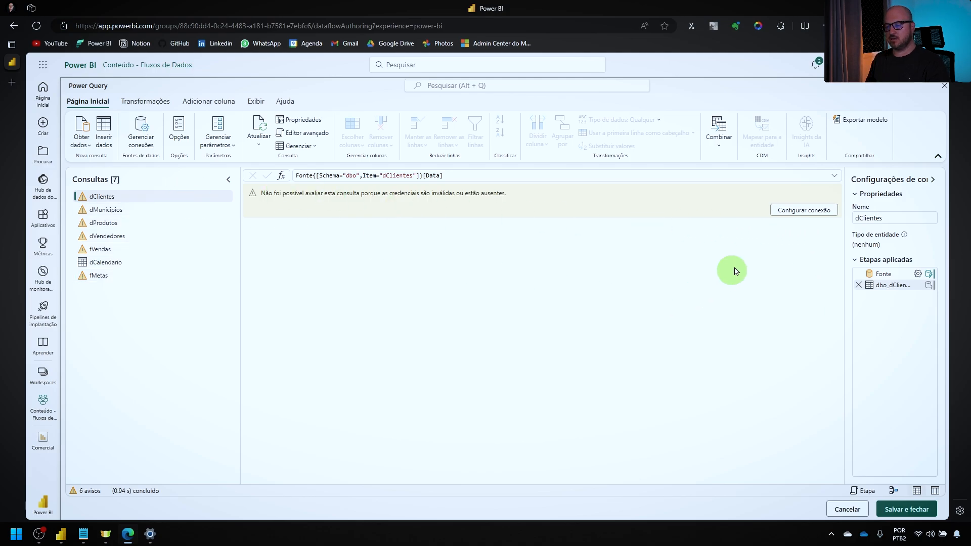
- Connect dClientes through the sqlDaxColor ([Local] Nitro 5) connection and fMetas through the Metas ([Local] Nitro 5) connection
{"action": "left_click", "coordinate": [809, 210]}
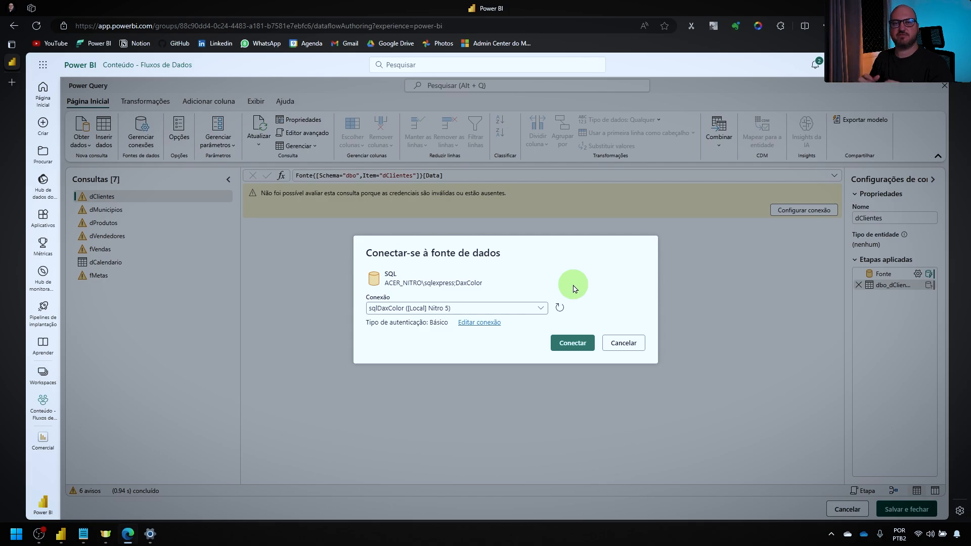
{"action": "left_click", "coordinate": [572, 342]}
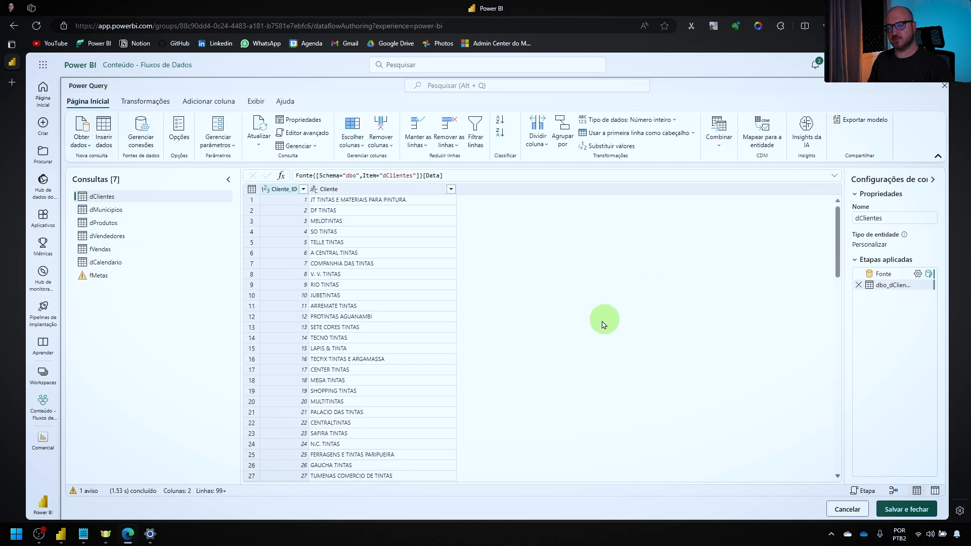
{"action": "left_click", "coordinate": [112, 278]}
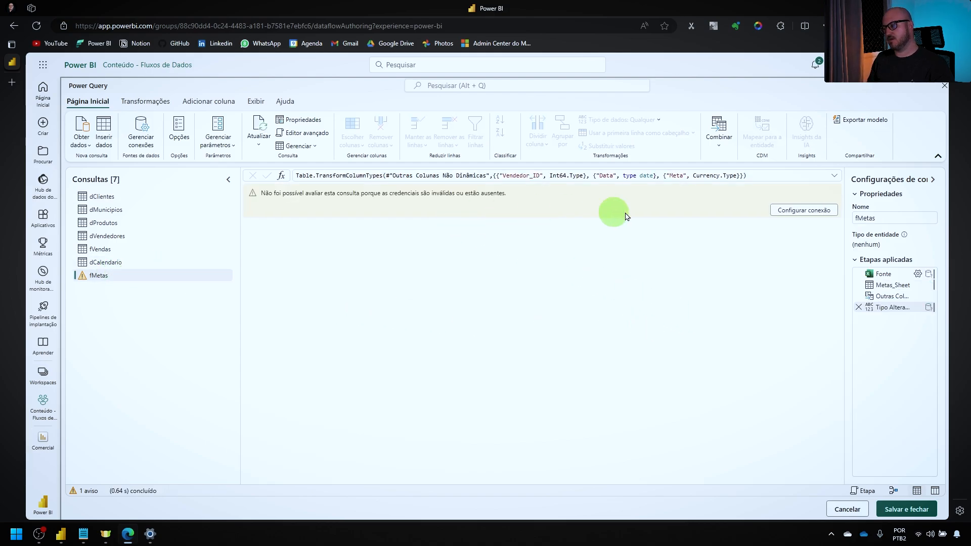
{"action": "left_click", "coordinate": [797, 213]}
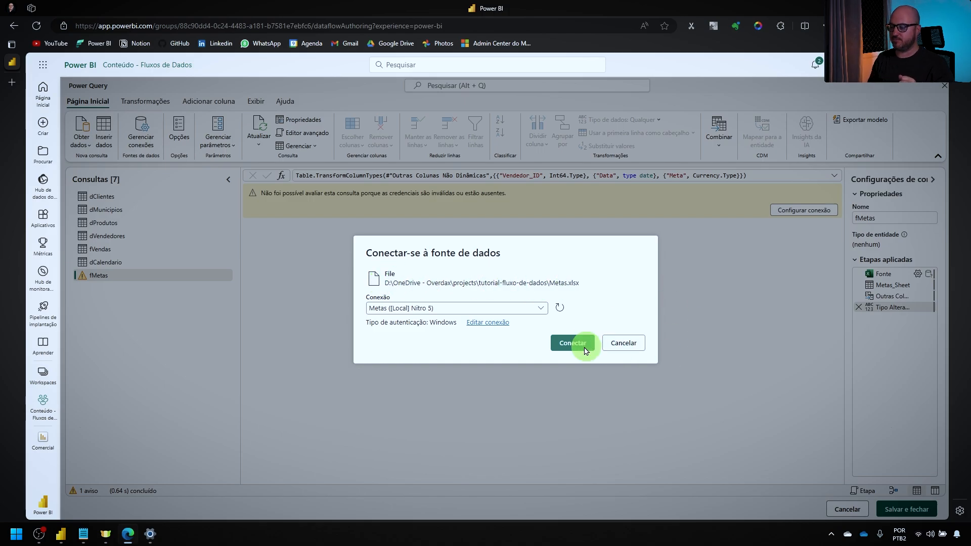
{"action": "left_click", "coordinate": [569, 342]}
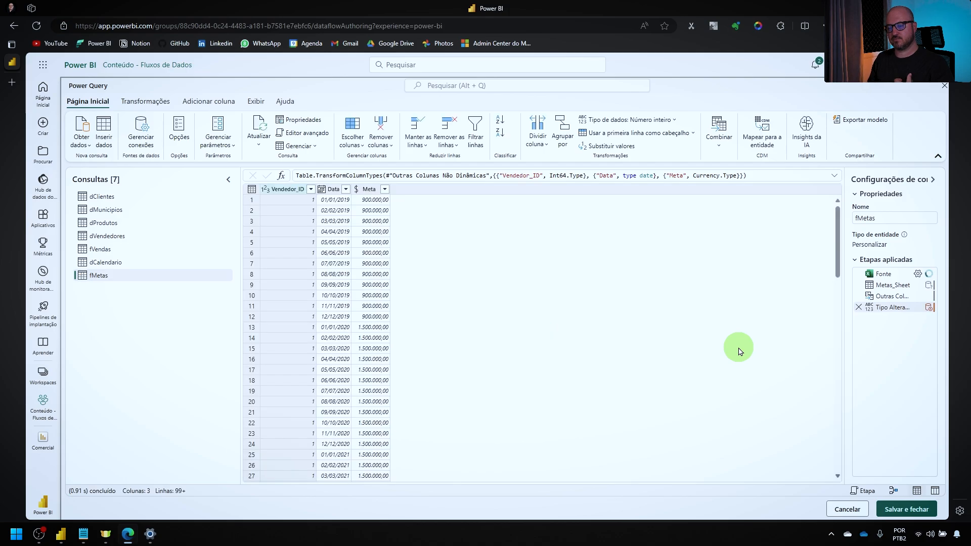
- Connect dCalendario to the ANBIMA feriados_nacionais.xls web source with anonymous authentication, and check the data previews of the other queries
{"action": "left_click", "coordinate": [128, 261]}
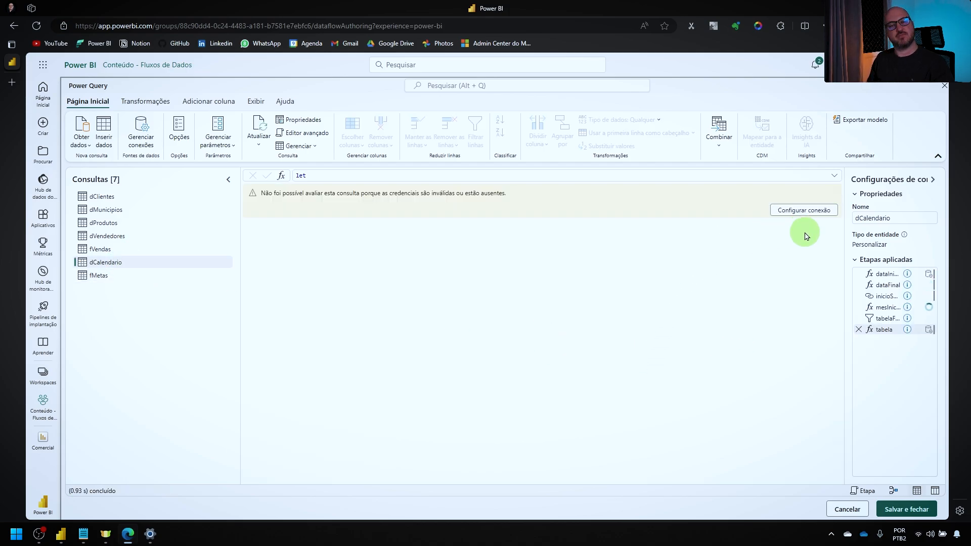
{"action": "left_click", "coordinate": [826, 215]}
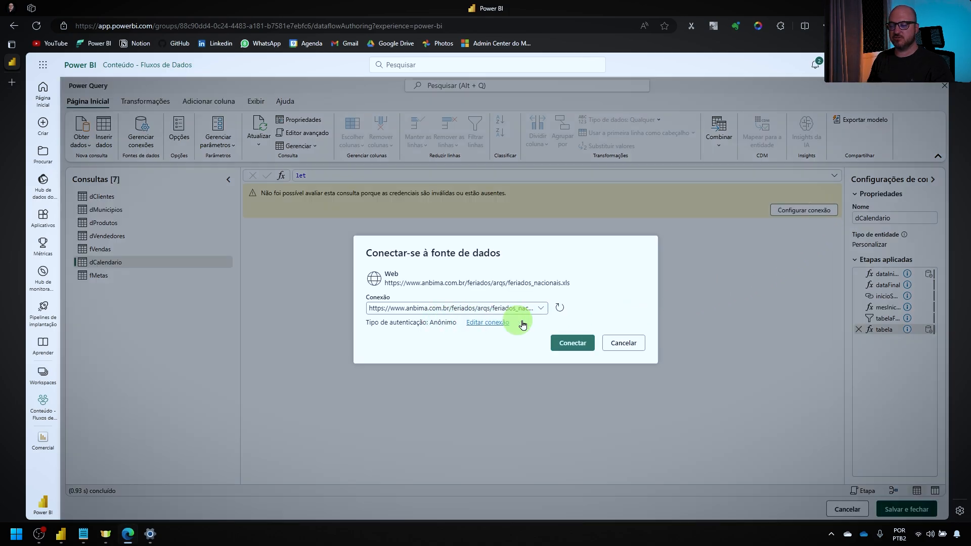
{"action": "left_click", "coordinate": [581, 344]}
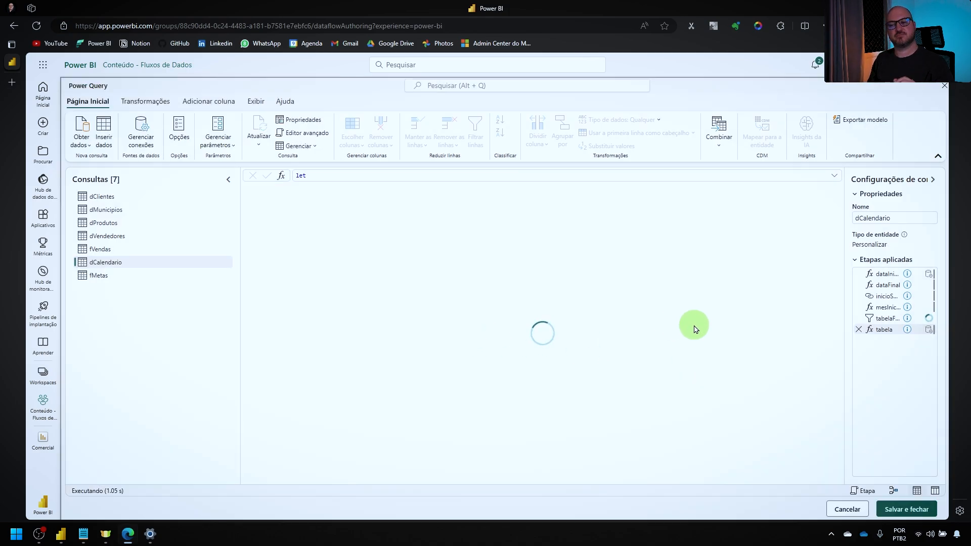
{"action": "left_click", "coordinate": [96, 275]}
{"action": "left_click", "coordinate": [103, 251]}
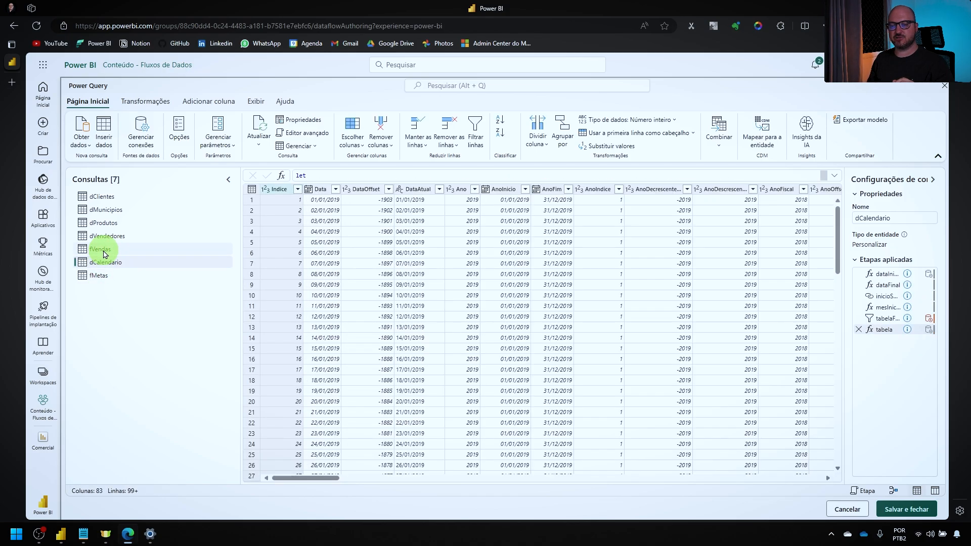
{"action": "left_click", "coordinate": [106, 235]}
{"action": "left_click", "coordinate": [102, 196]}
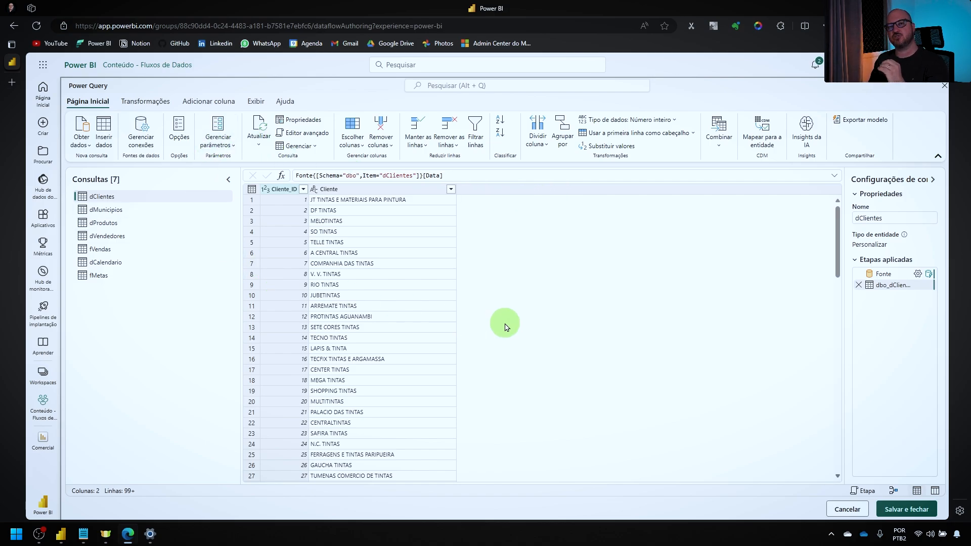
- Delete the dCalendario and fMetas queries from the dataflow, leaving only the SQL Server tables
{"action": "left_click", "coordinate": [139, 261]}
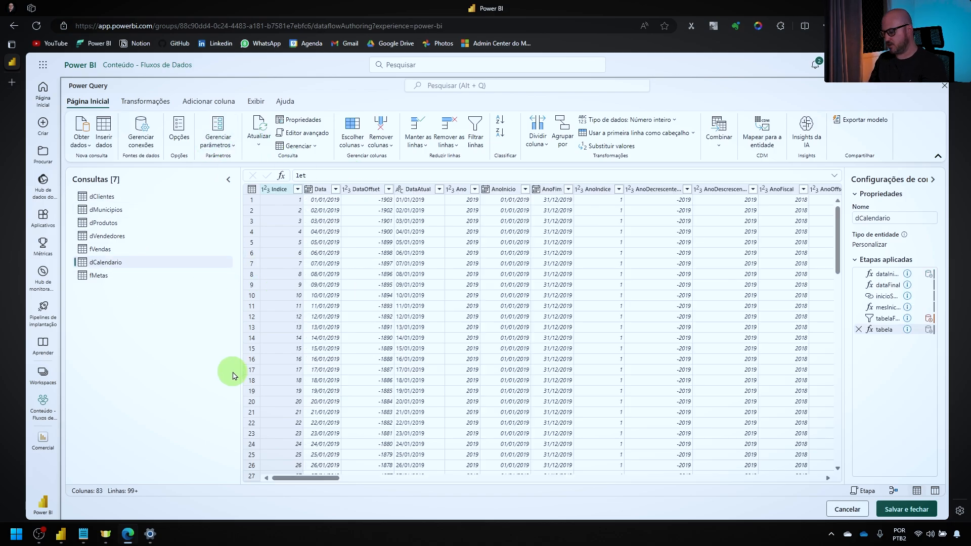
{"action": "key", "text": "Delete"}
{"action": "left_click", "coordinate": [523, 320]}
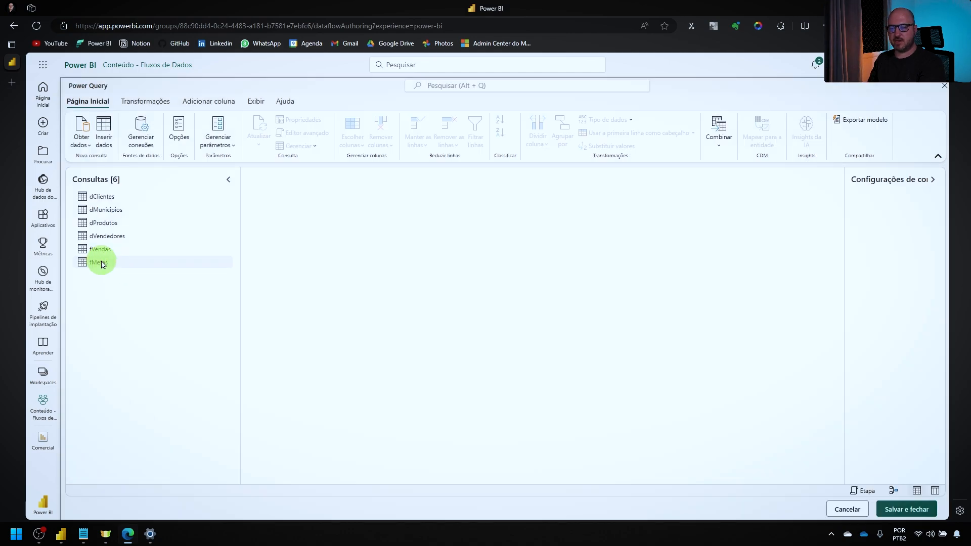
{"action": "left_click", "coordinate": [101, 263]}
{"action": "key", "text": "Delete"}
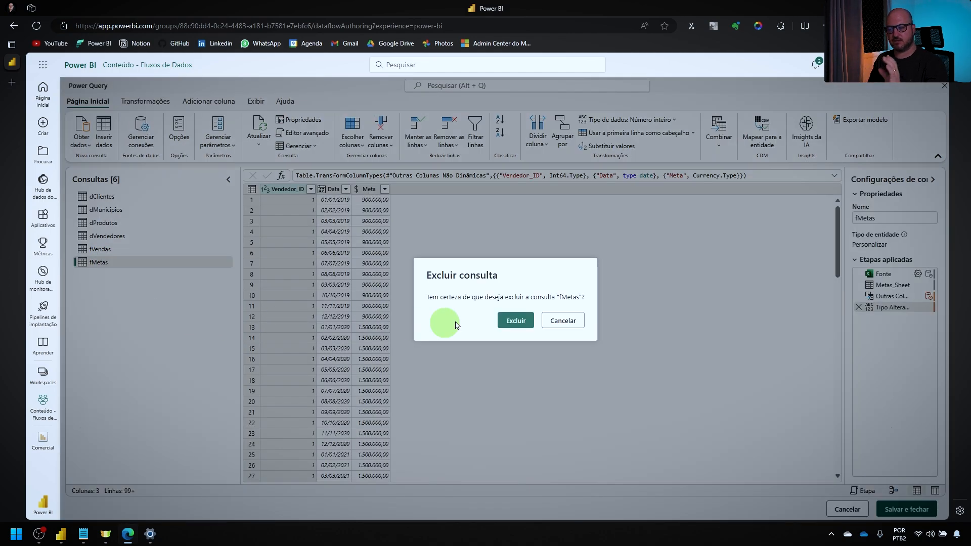
{"action": "left_click", "coordinate": [529, 319]}
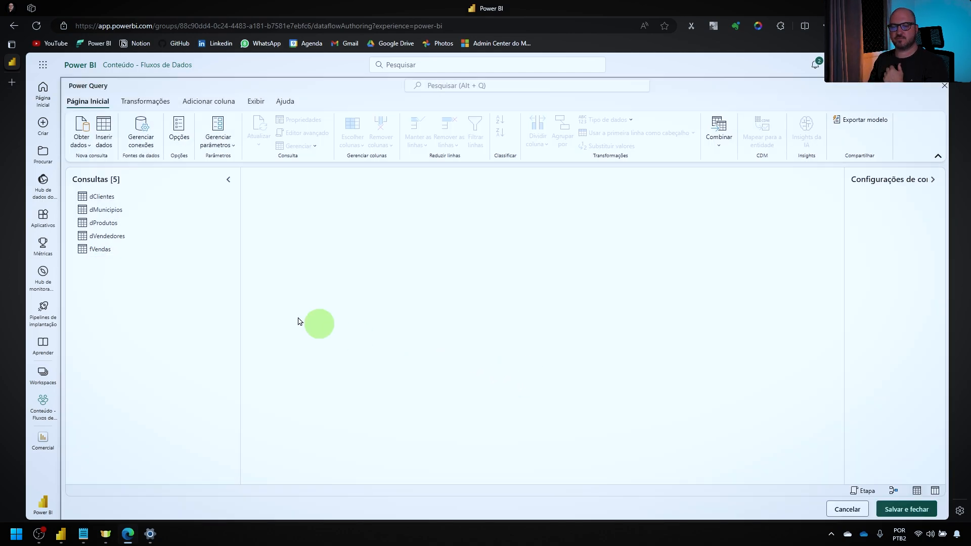
- Save the dataflow under the name SQL Server
{"action": "left_click", "coordinate": [909, 509]}
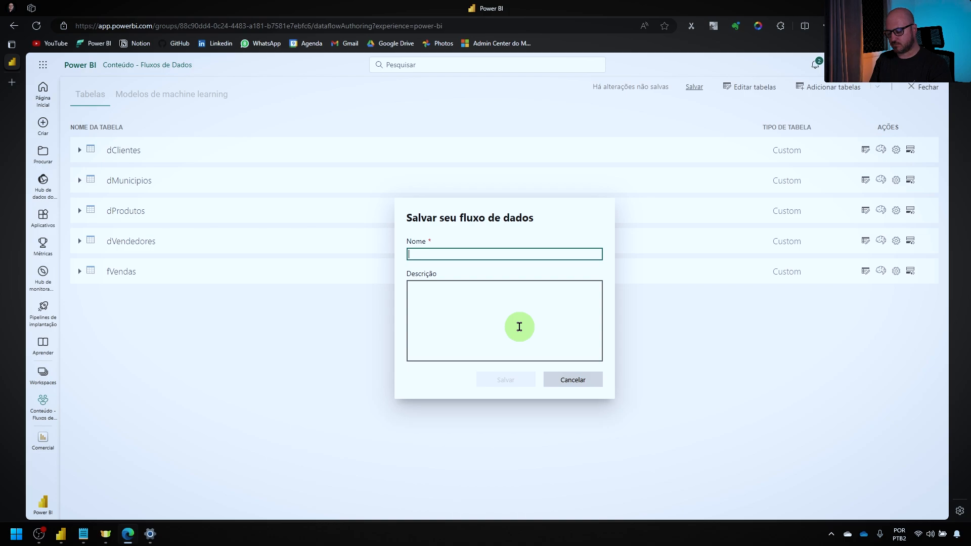
{"action": "type", "text": "f"}
{"action": "key", "text": "BackSpace"}
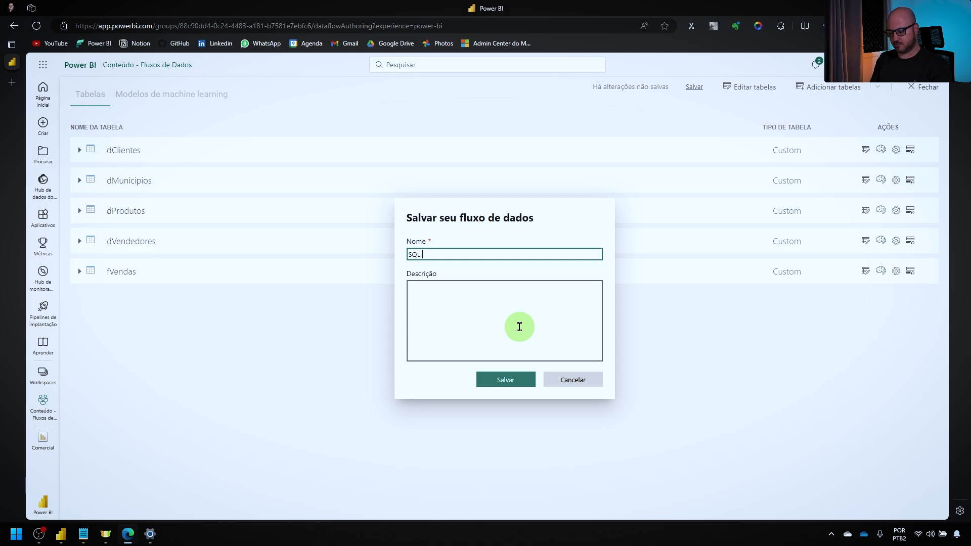
{"action": "left_click", "coordinate": [504, 378]}
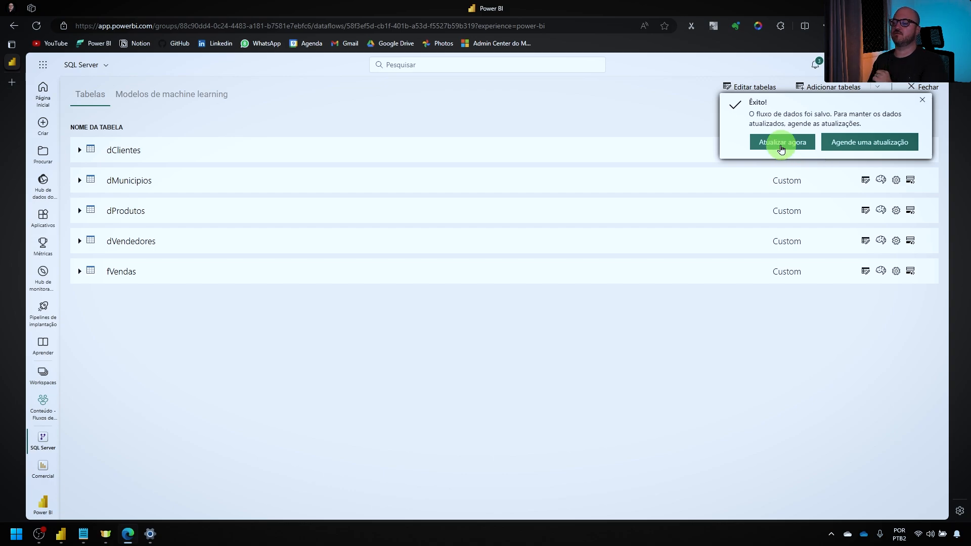
- Start an immediate refresh of the SQL Server dataflow and close it to return to the workspace lineage
{"action": "left_click", "coordinate": [781, 148]}
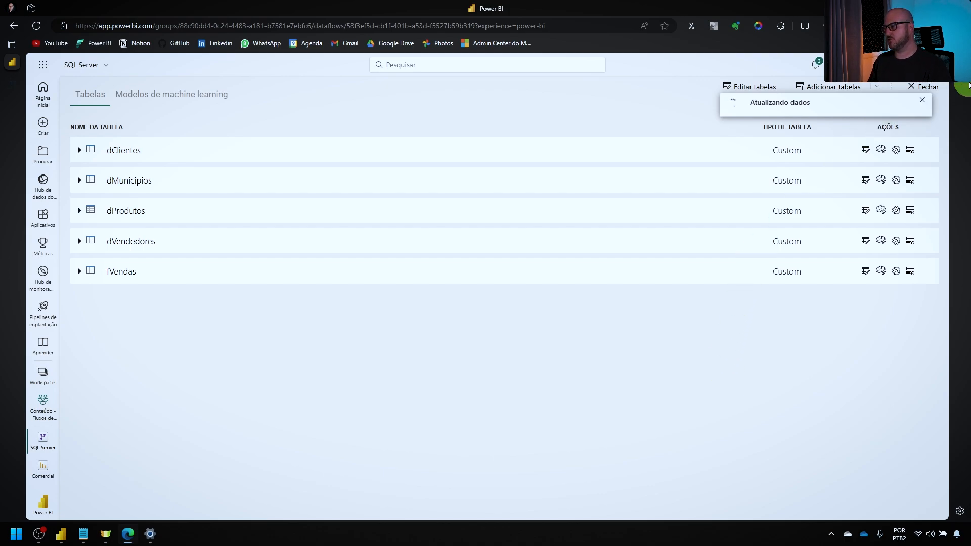
{"action": "left_click", "coordinate": [922, 104]}
{"action": "left_click", "coordinate": [919, 86]}
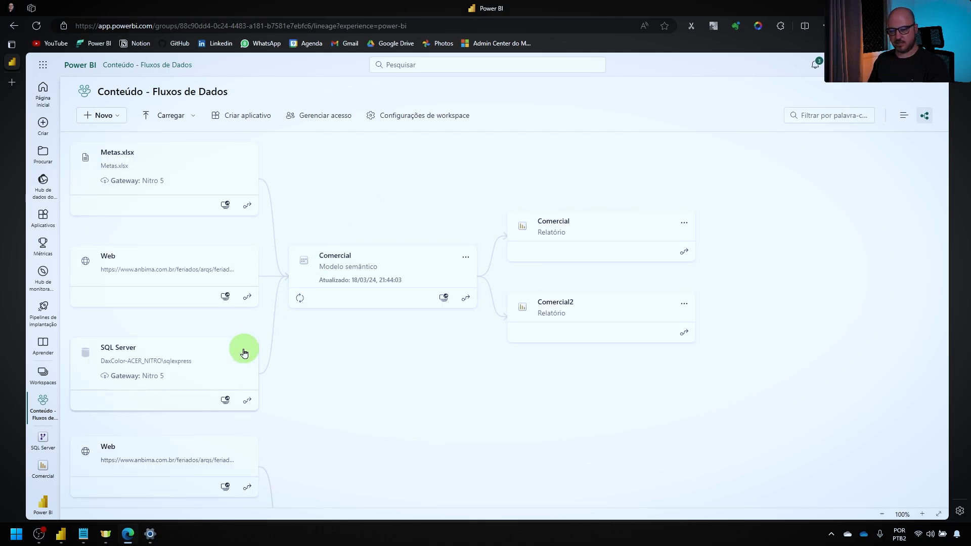
- Examine which data sources feed the SQL Server dataflow in the workspace lineage, reload the page and compare with the Comercial semantic model's sources
{"action": "scroll", "coordinate": [248, 344], "scroll_direction": "down", "scroll_amount": 7}
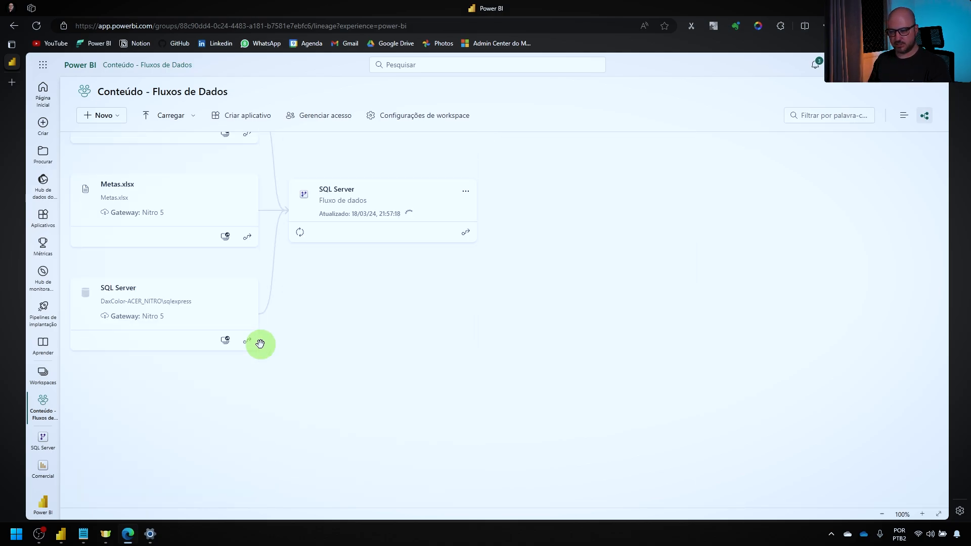
{"action": "scroll", "coordinate": [262, 344], "scroll_direction": "down", "scroll_amount": 3}
{"action": "scroll", "coordinate": [265, 344], "scroll_direction": "up", "scroll_amount": 5}
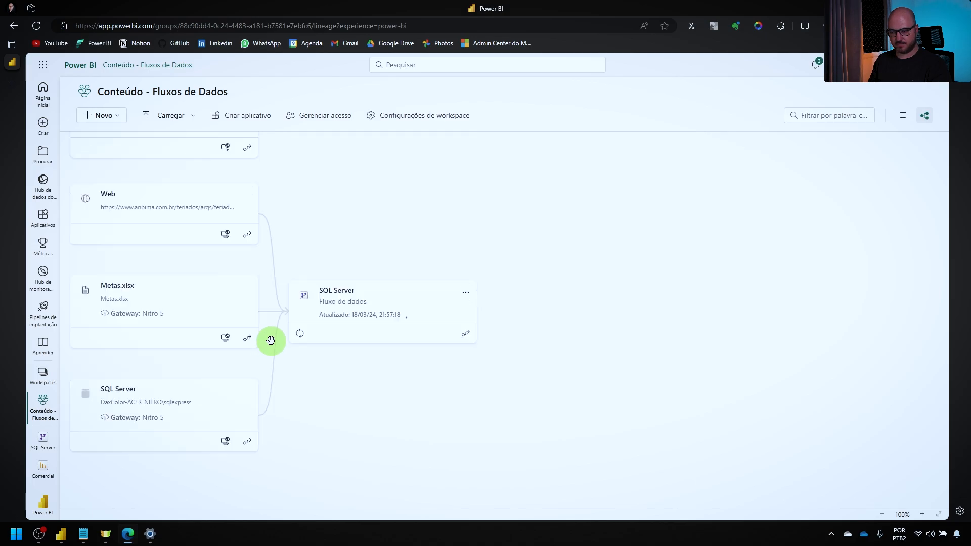
{"action": "scroll", "coordinate": [270, 339], "scroll_direction": "up", "scroll_amount": 10}
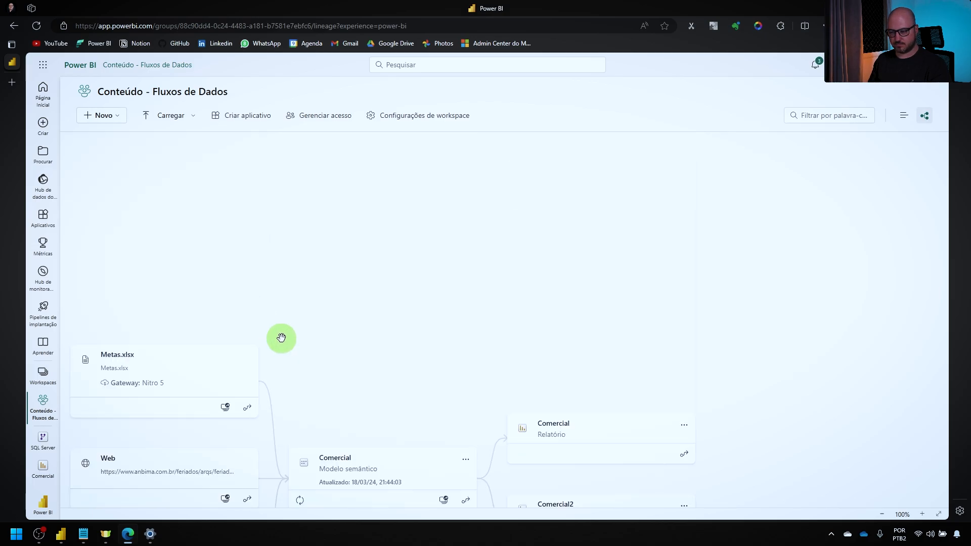
{"action": "scroll", "coordinate": [281, 337], "scroll_direction": "up", "scroll_amount": 1}
{"action": "left_click", "coordinate": [35, 29]}
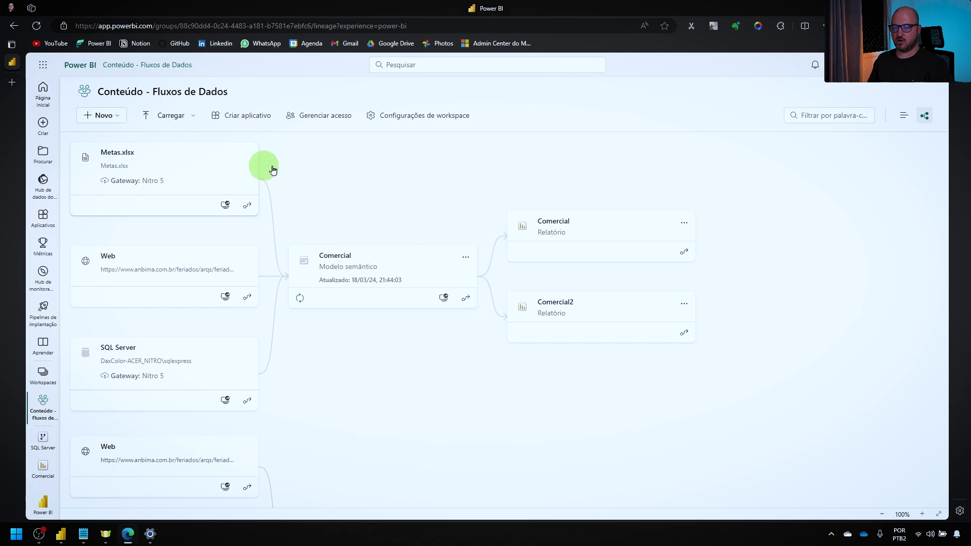
{"action": "scroll", "coordinate": [483, 331], "scroll_direction": "down", "scroll_amount": 1}
{"action": "scroll", "coordinate": [483, 331], "scroll_direction": "down", "scroll_amount": 3}
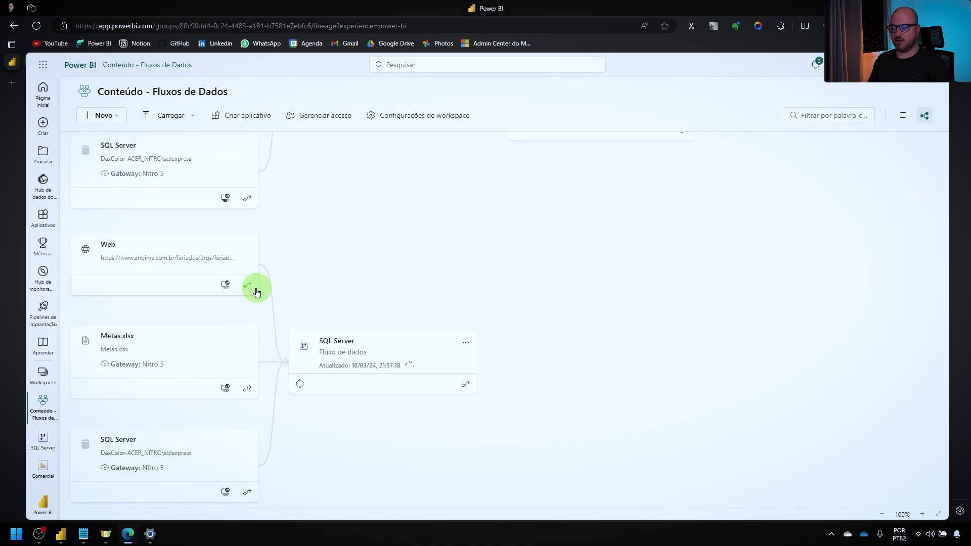
{"action": "scroll", "coordinate": [228, 387], "scroll_direction": "up", "scroll_amount": 4}
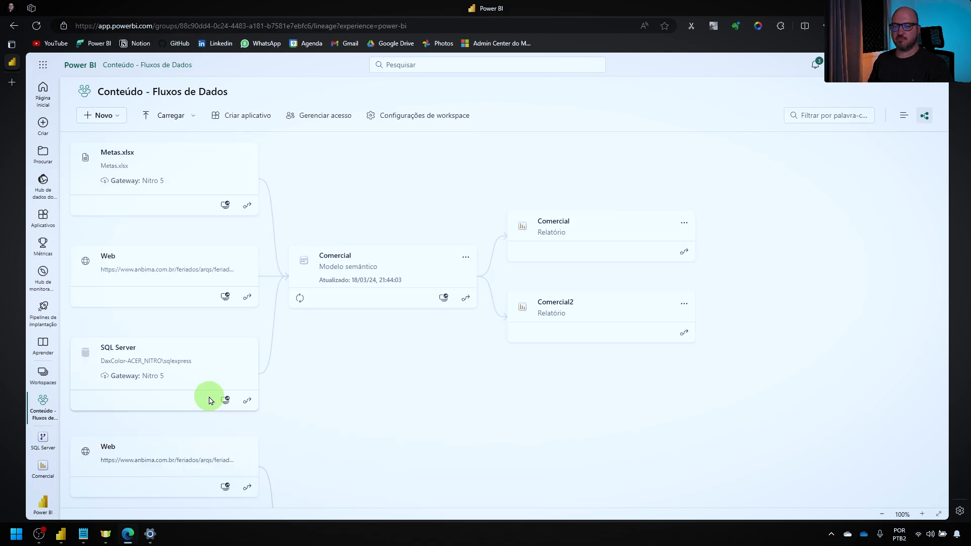
{"action": "scroll", "coordinate": [199, 364], "scroll_direction": "down", "scroll_amount": 3}
{"action": "scroll", "coordinate": [200, 414], "scroll_direction": "down", "scroll_amount": 4}
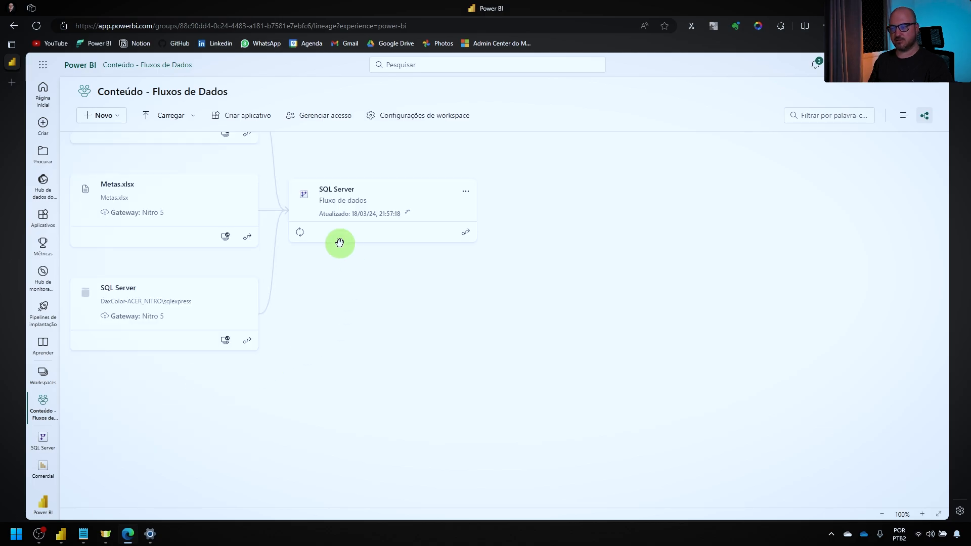
{"action": "scroll", "coordinate": [135, 236], "scroll_direction": "up", "scroll_amount": 2}
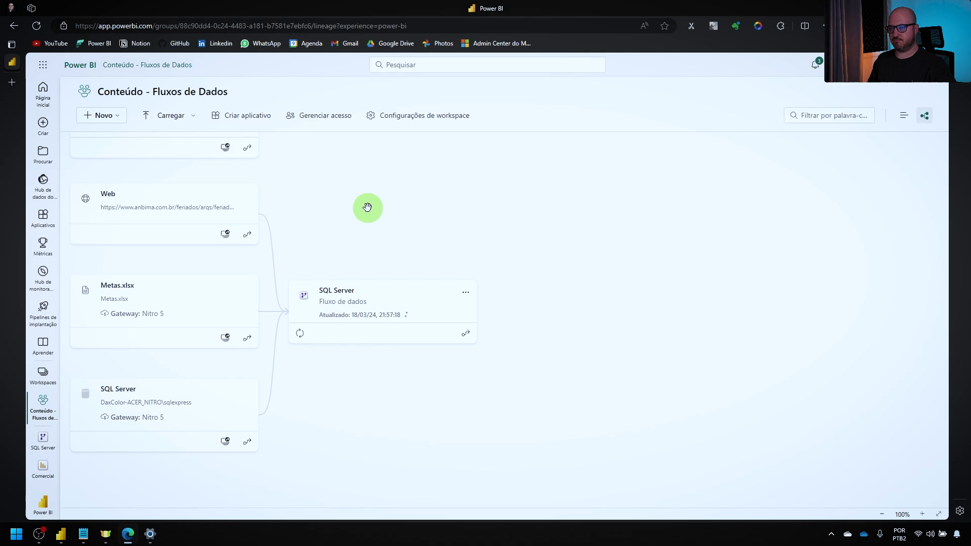
{"action": "scroll", "coordinate": [206, 269], "scroll_direction": "up", "scroll_amount": 7}
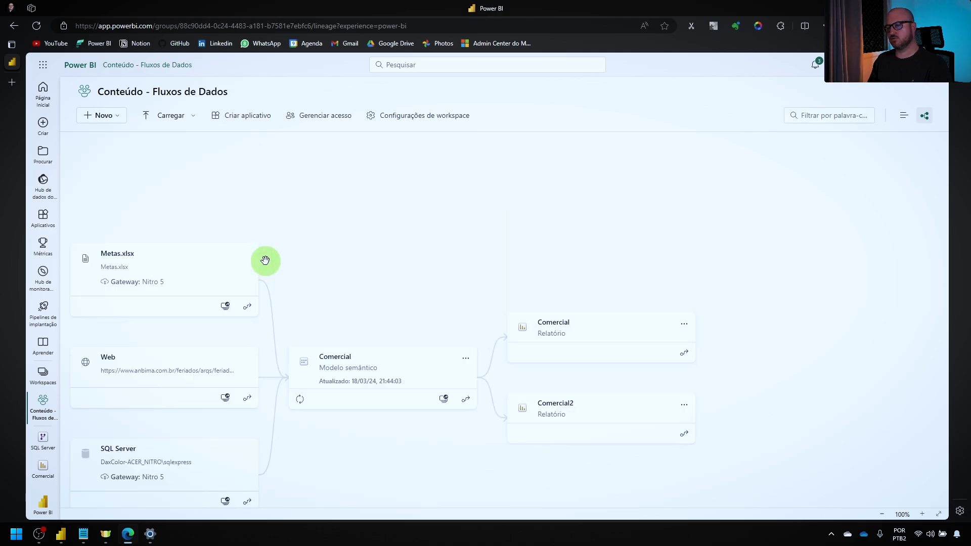
- Create another dataflow in the workspace with new tables, starting from a blank query and choosing its data gateway
{"action": "scroll", "coordinate": [265, 260], "scroll_direction": "up", "scroll_amount": 3}
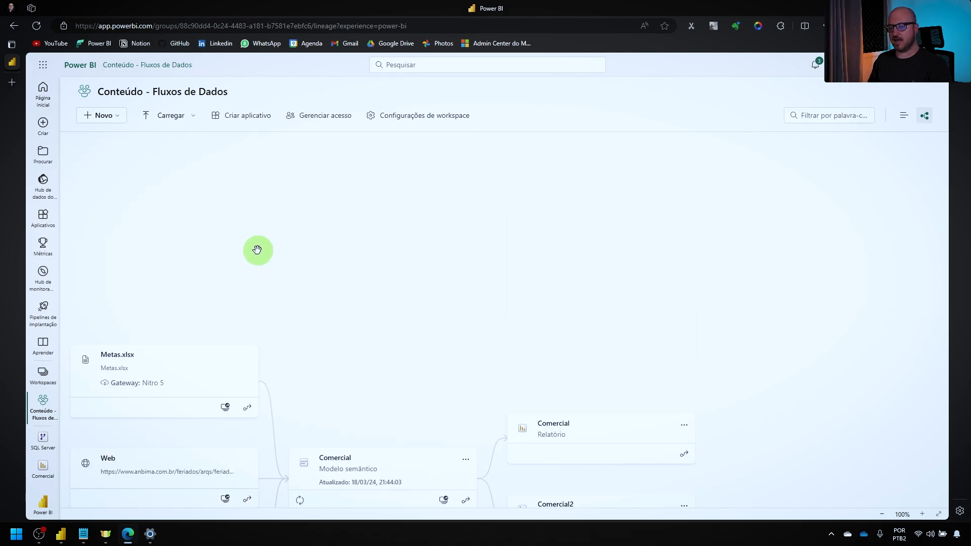
{"action": "left_click", "coordinate": [118, 120]}
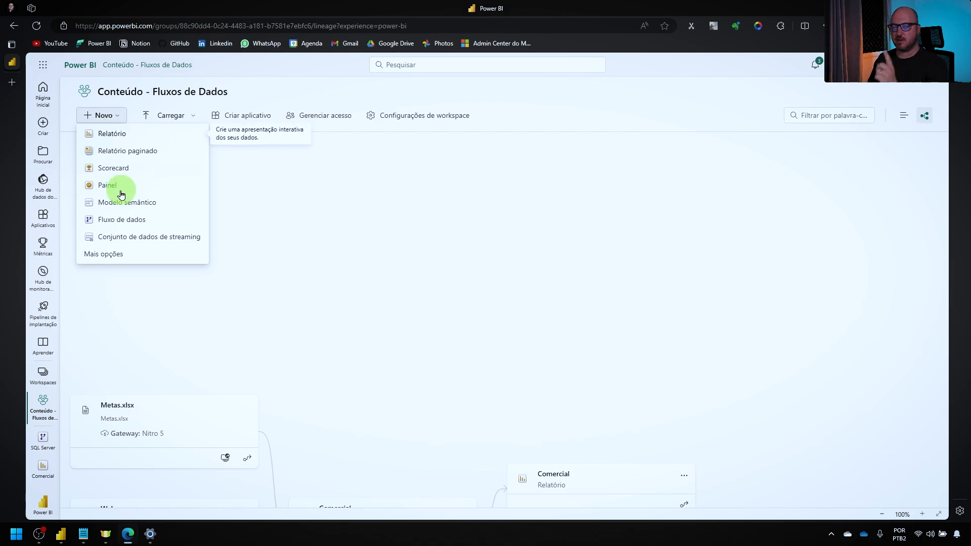
{"action": "left_click", "coordinate": [121, 219]}
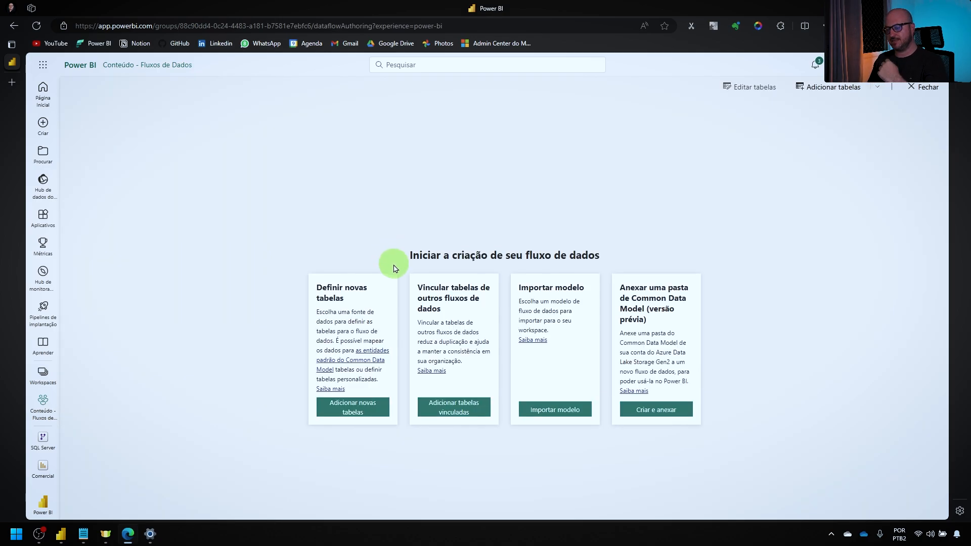
{"action": "left_click", "coordinate": [342, 406]}
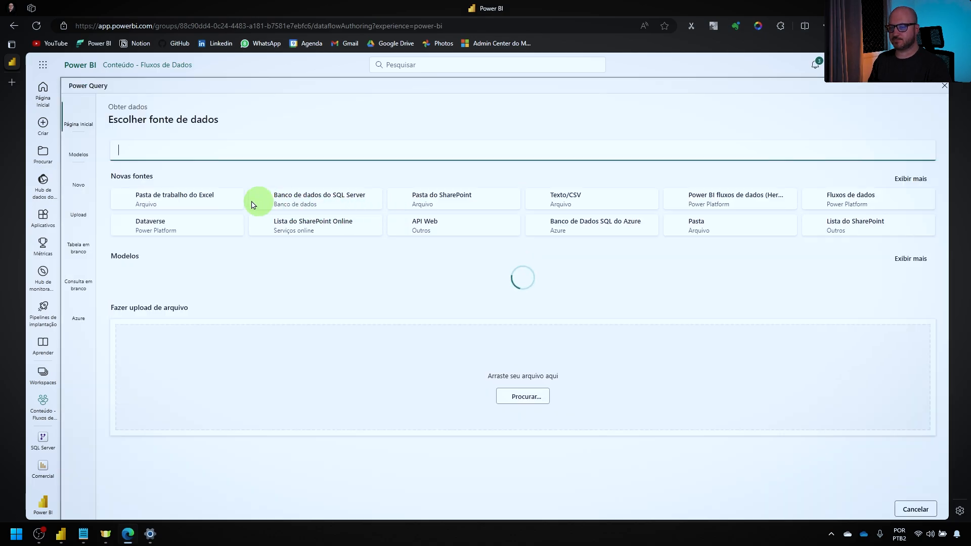
{"action": "left_click", "coordinate": [79, 277]}
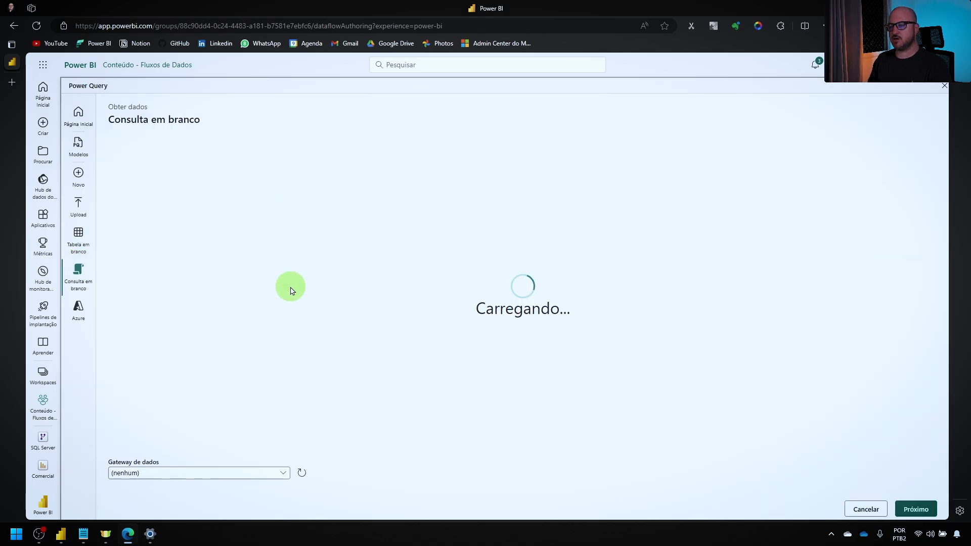
{"action": "left_click", "coordinate": [278, 475]}
{"action": "left_click", "coordinate": [173, 498]}
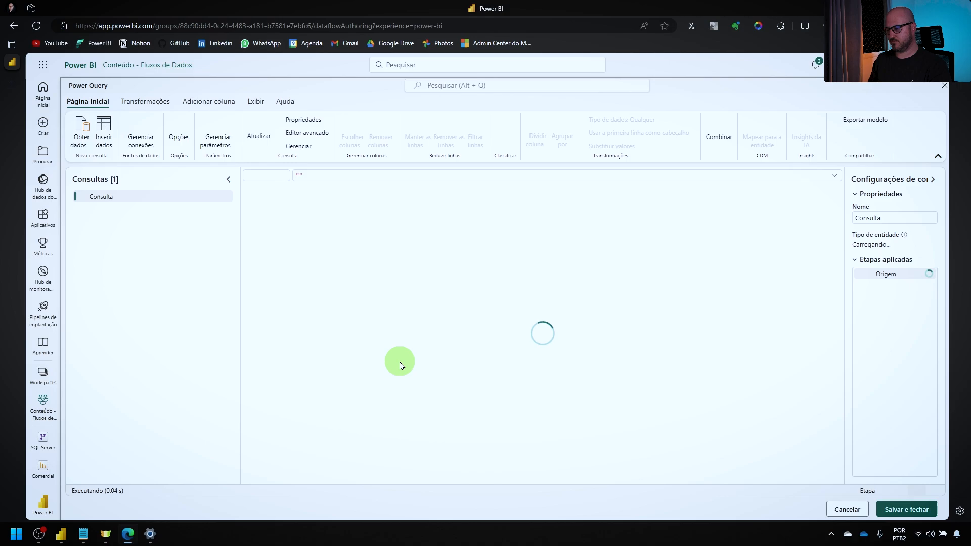
- Copy the fMetas query from the Comercial file in Power BI Desktop into the dataflow and delete the blank Consulta query
{"action": "left_click", "coordinate": [72, 524]}
{"action": "left_click", "coordinate": [264, 495]}
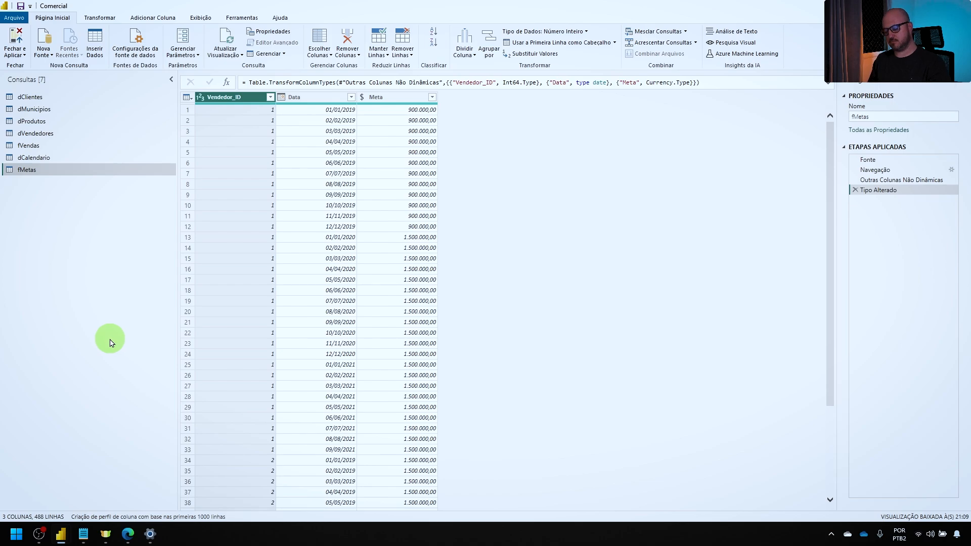
{"action": "key", "text": "alt+Tab"}
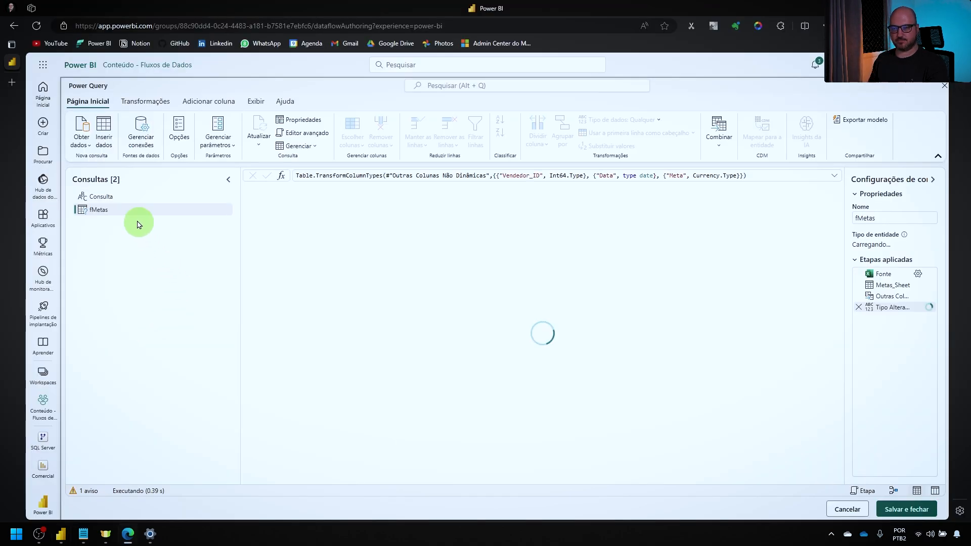
{"action": "left_click", "coordinate": [119, 196]}
{"action": "key", "text": "Delete"}
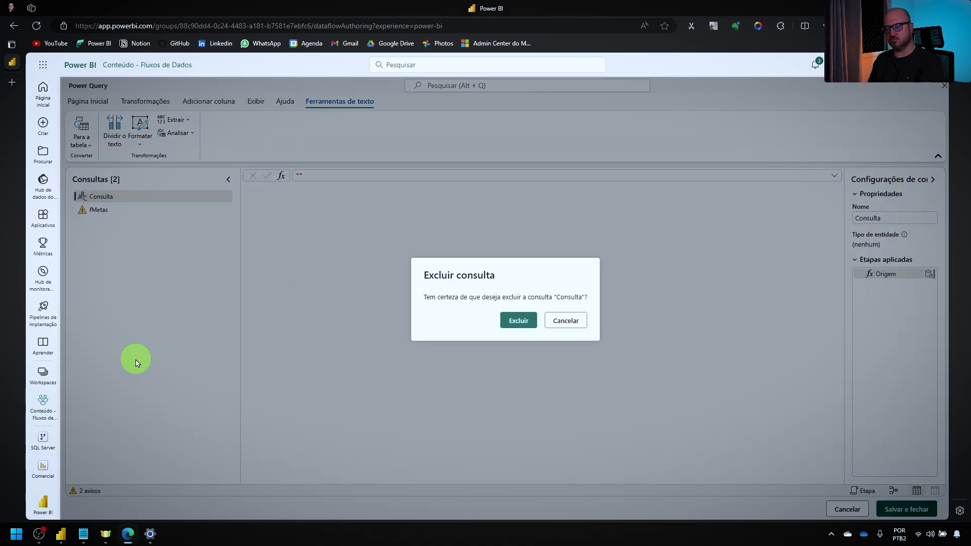
{"action": "key", "text": "Return"}
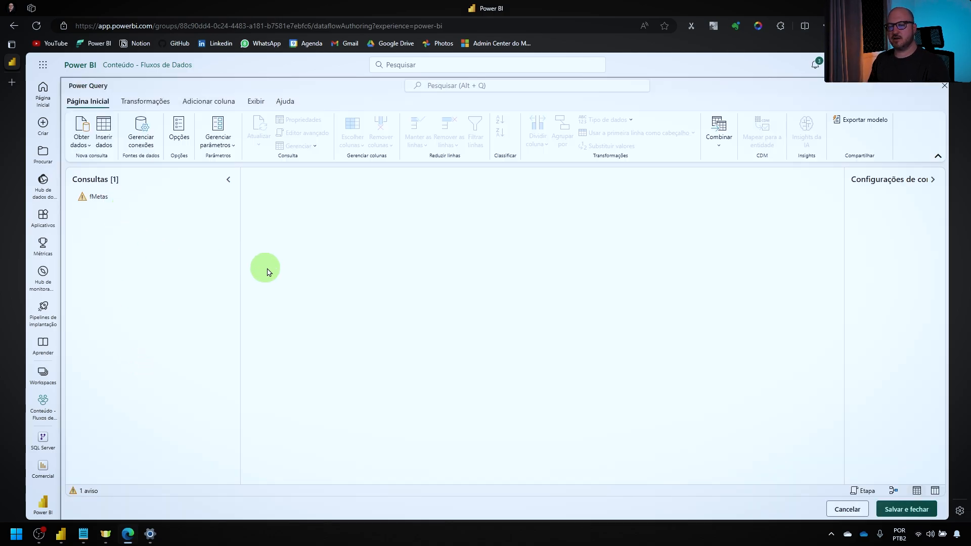
- Connect the fMetas query to Metas.xlsx using the Metas ([Local] Nitro 5) connection
{"action": "left_click", "coordinate": [112, 196]}
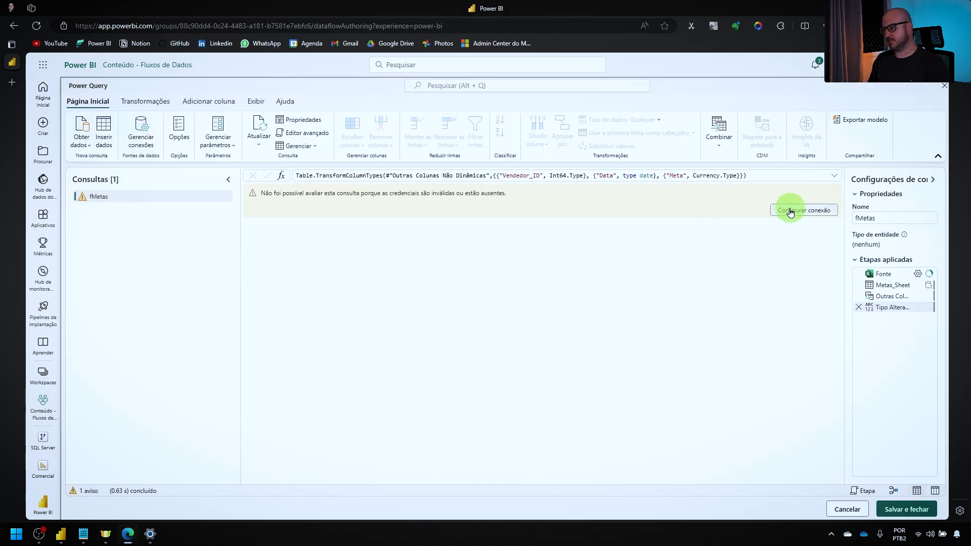
{"action": "left_click", "coordinate": [811, 211]}
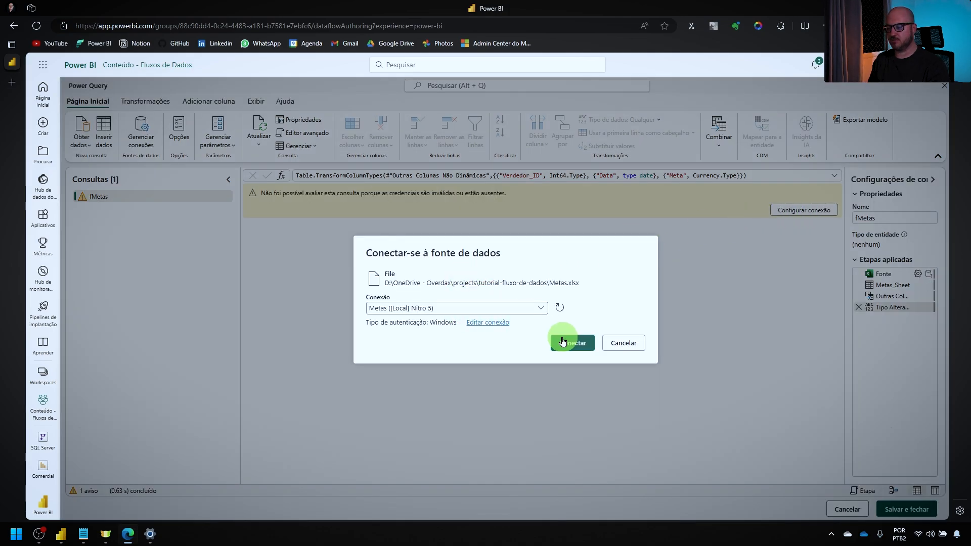
{"action": "left_click", "coordinate": [570, 341]}
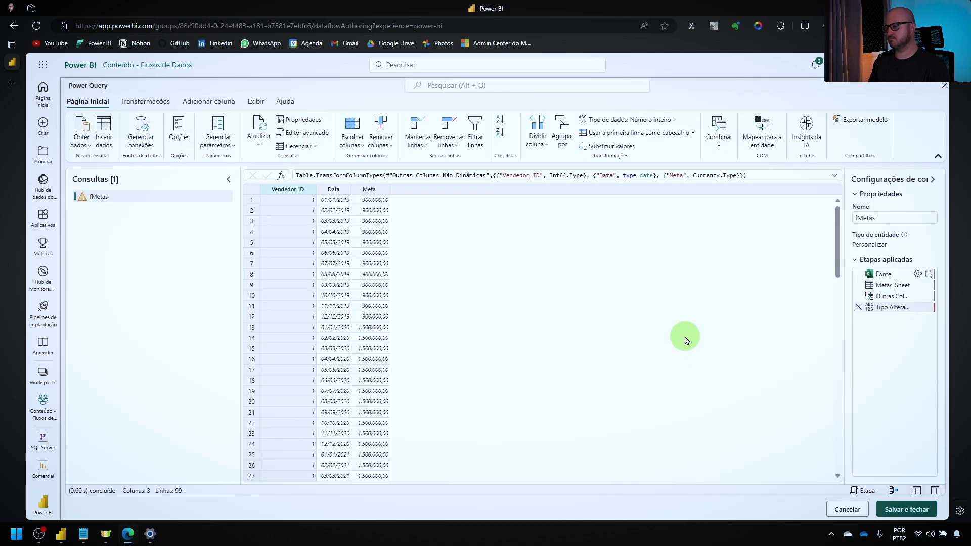
- Validate the fMetas query and save the dataflow under the name Metas
{"action": "left_click", "coordinate": [903, 510]}
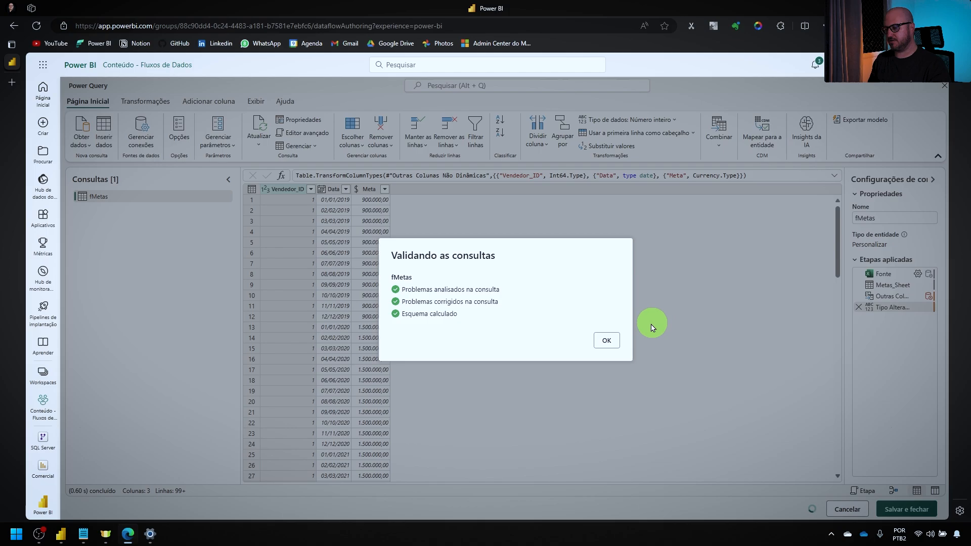
{"action": "left_click", "coordinate": [606, 339]}
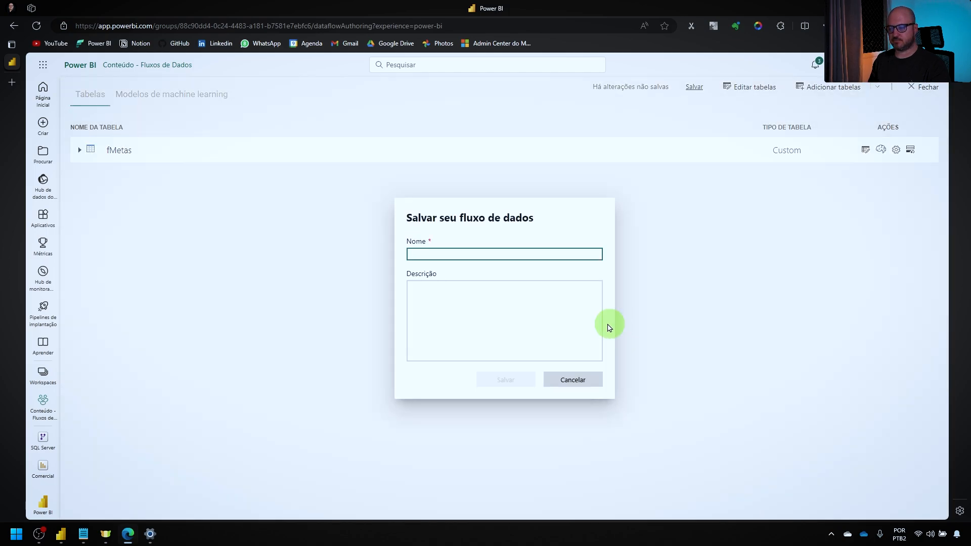
{"action": "left_click", "coordinate": [506, 256]}
{"action": "type", "text": "Met"}
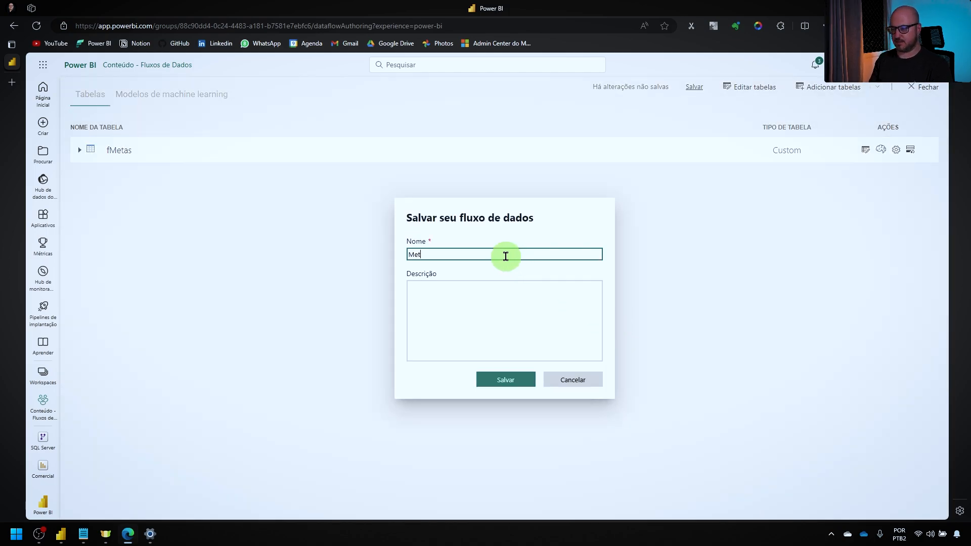
{"action": "type", "text": "as"}
{"action": "left_click", "coordinate": [521, 380]}
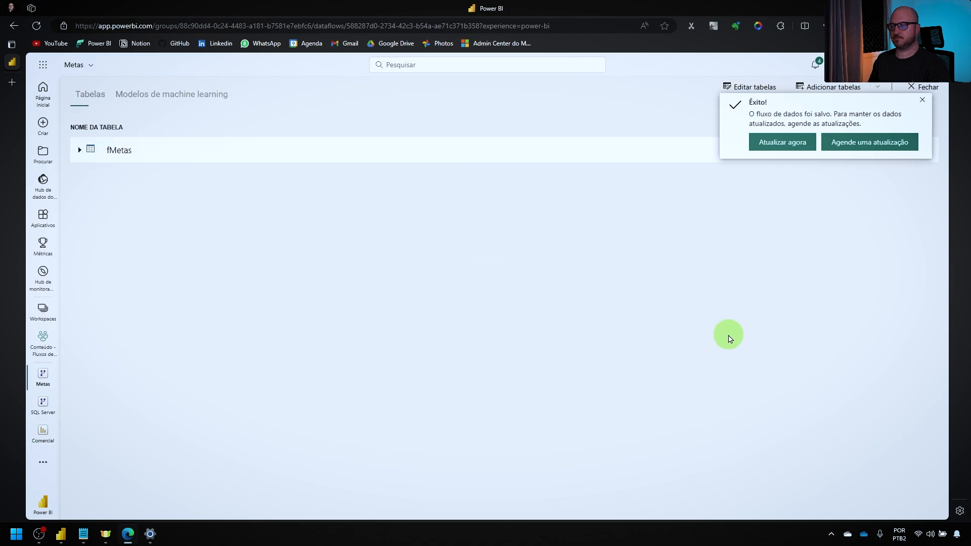
- Start an immediate refresh of the Metas dataflow and close it to view the workspace lineage
{"action": "left_click", "coordinate": [772, 146]}
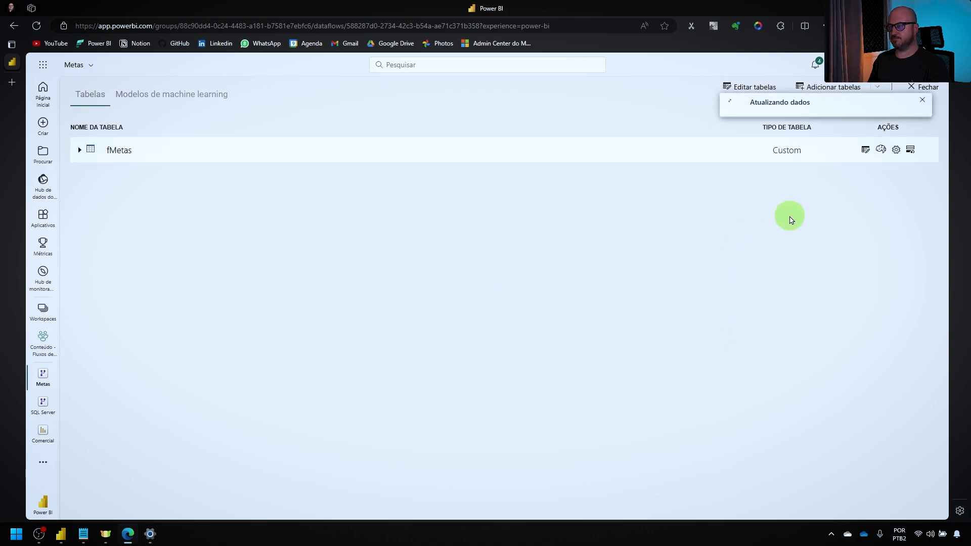
{"action": "left_click", "coordinate": [922, 100]}
{"action": "left_click", "coordinate": [923, 88]}
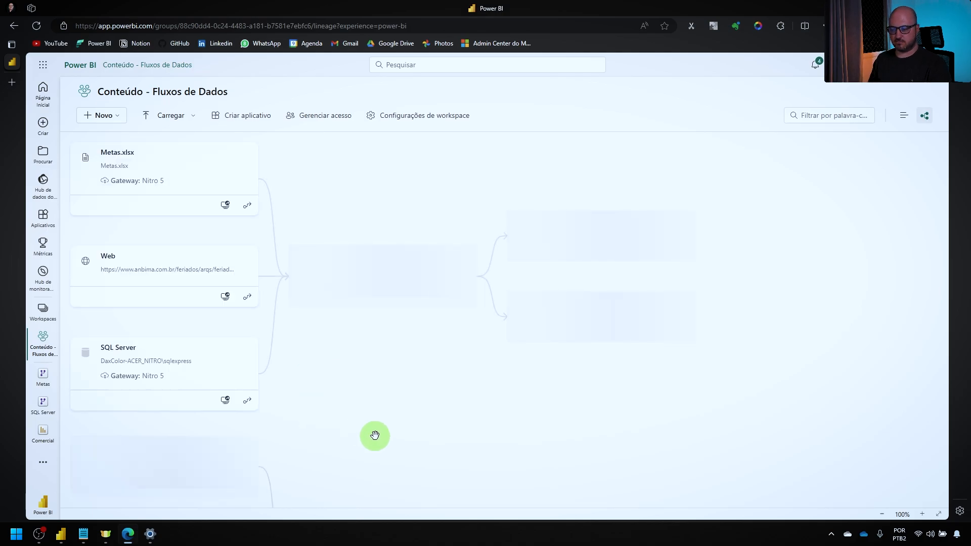
{"action": "scroll", "coordinate": [506, 419], "scroll_direction": "down", "scroll_amount": 2}
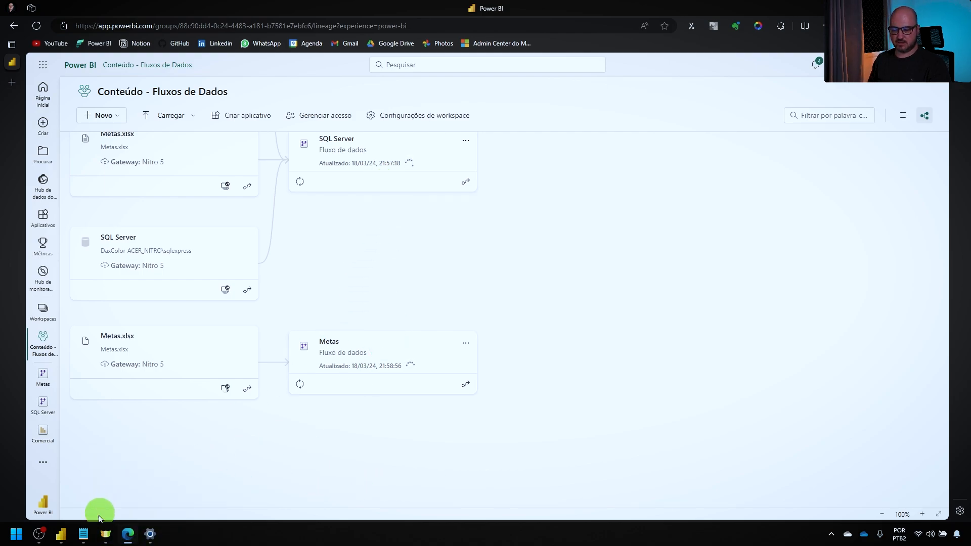
- Copy the dCalendario query from the Comercial file in Power BI Desktop and return to the workspace in the browser
{"action": "mouse_move", "coordinate": [65, 536]}
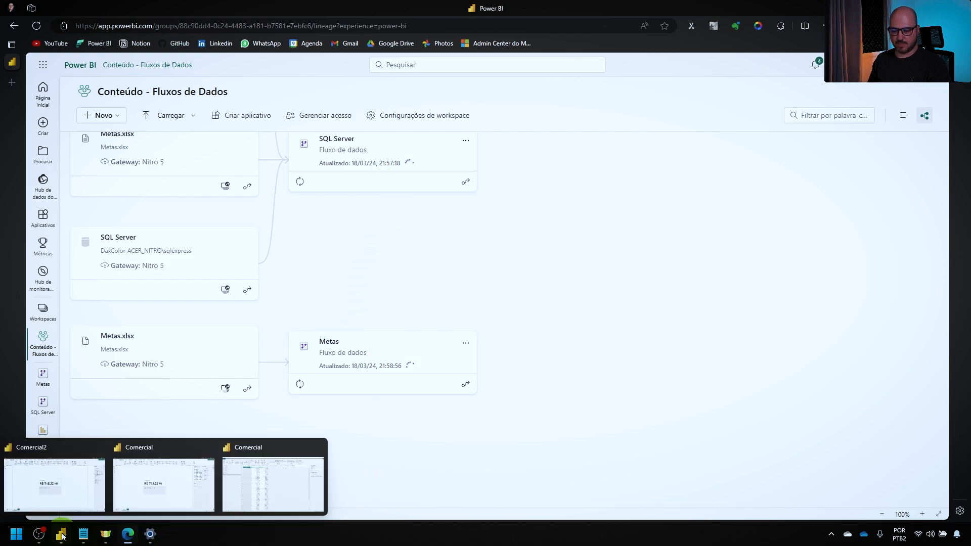
{"action": "left_click", "coordinate": [254, 491]}
{"action": "left_click", "coordinate": [66, 157]}
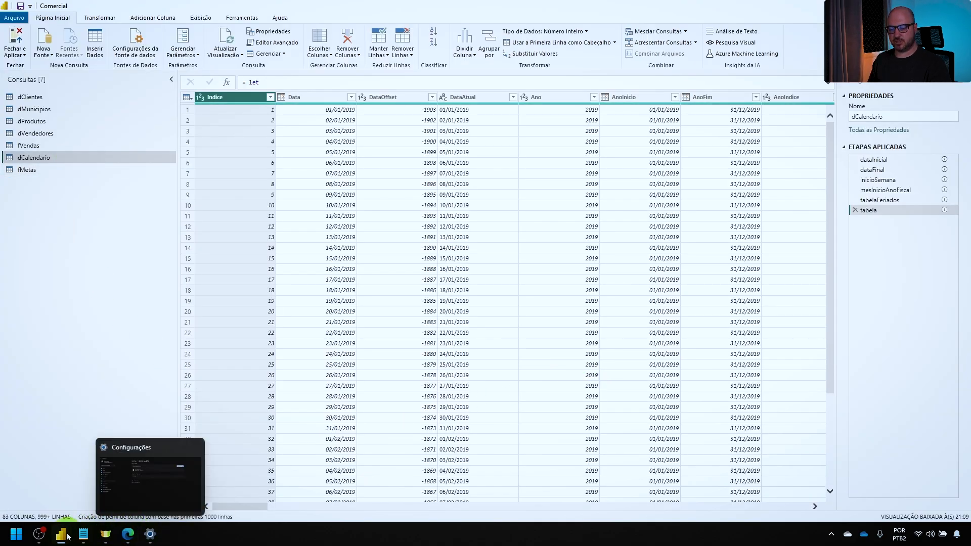
{"action": "mouse_move", "coordinate": [62, 537]}
{"action": "left_click", "coordinate": [127, 534]}
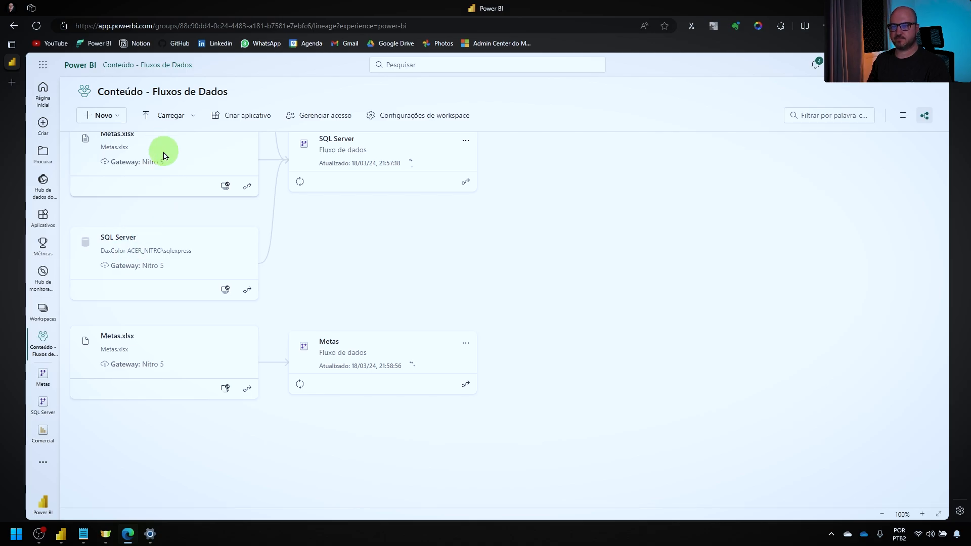
- Create a further dataflow with new tables from a blank query and paste the dCalendario query into it
{"action": "left_click", "coordinate": [105, 119]}
{"action": "left_click", "coordinate": [105, 219]}
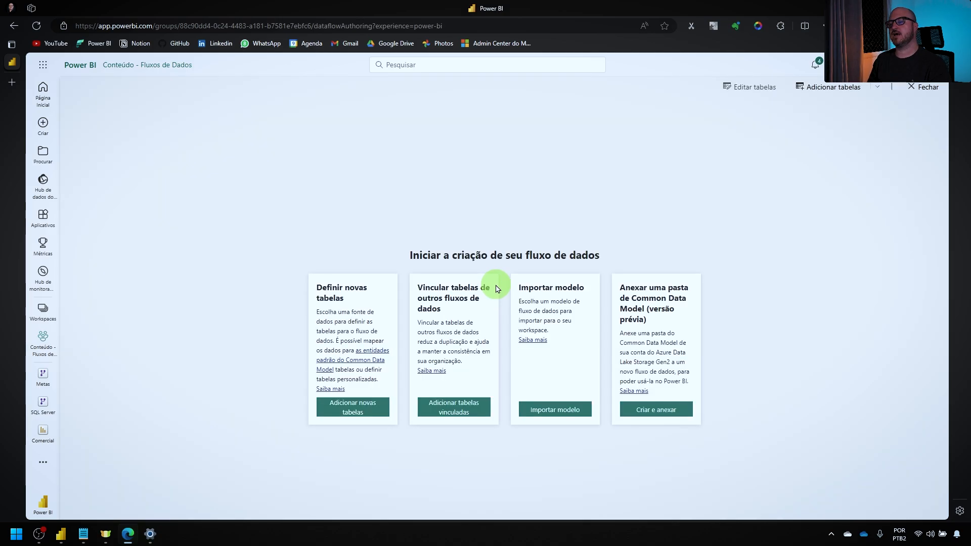
{"action": "left_click", "coordinate": [355, 413]}
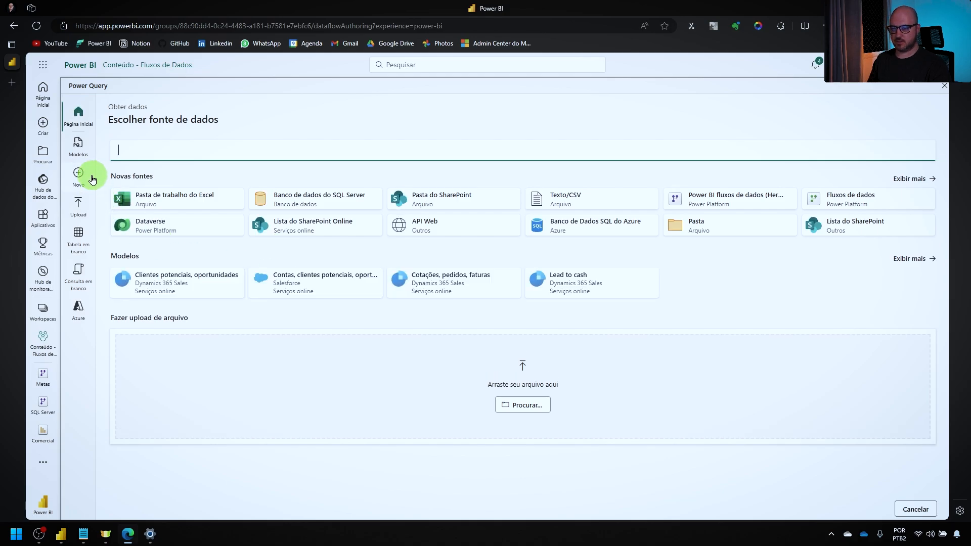
{"action": "left_click", "coordinate": [81, 273]}
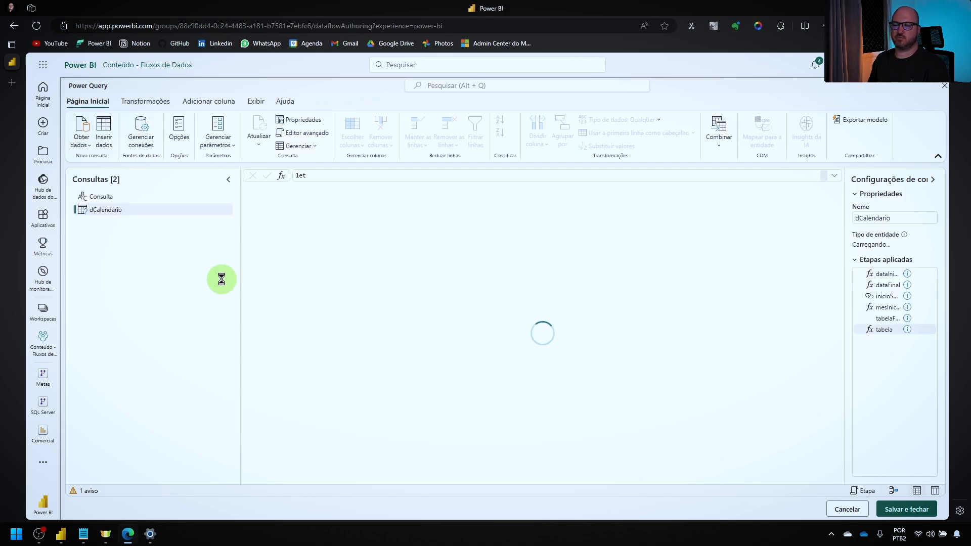
- Delete the blank Consulta query from the dCalendario dataflow
{"action": "left_click", "coordinate": [113, 197]}
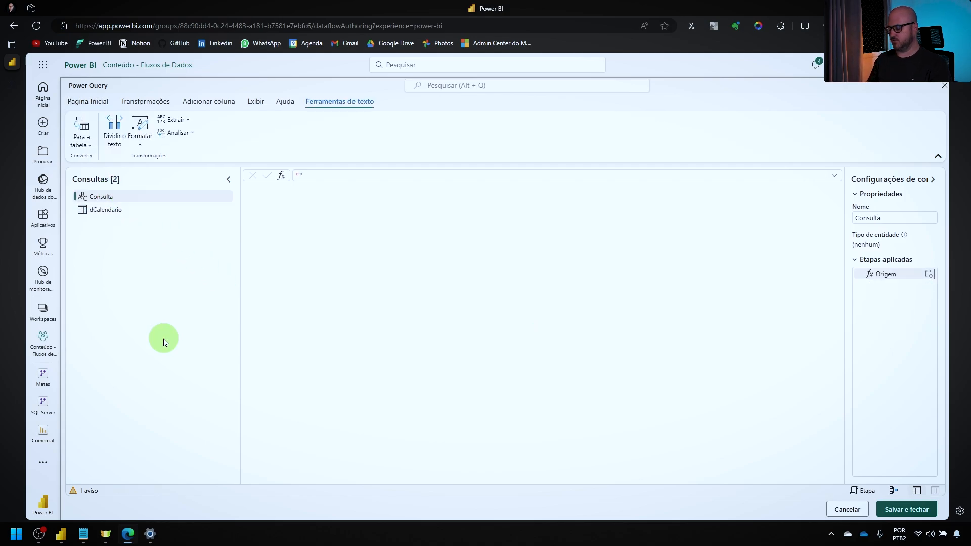
{"action": "key", "text": "Delete"}
{"action": "left_click", "coordinate": [519, 323]}
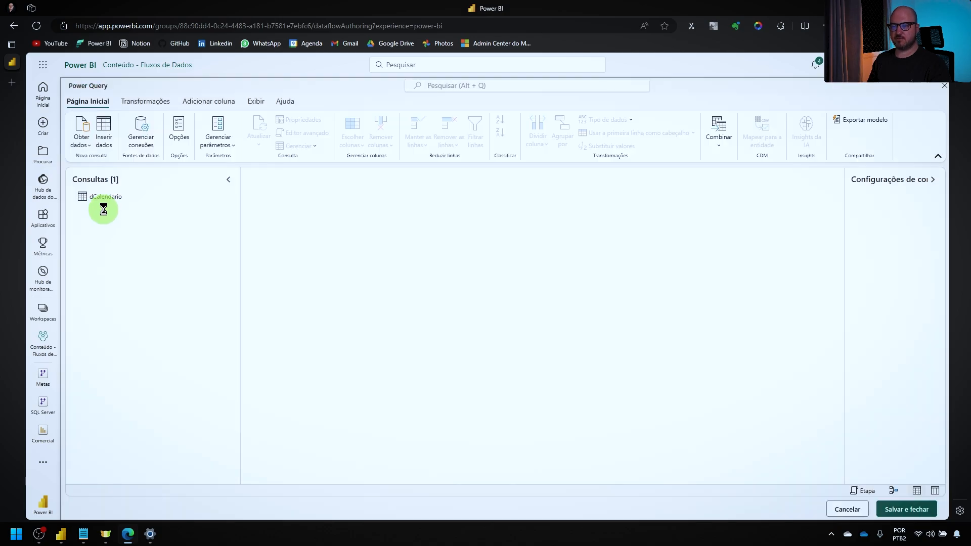
- Connect the dCalendario query to its Web holidays source and save the dataflow under the name Calendario
{"action": "left_click", "coordinate": [112, 197]}
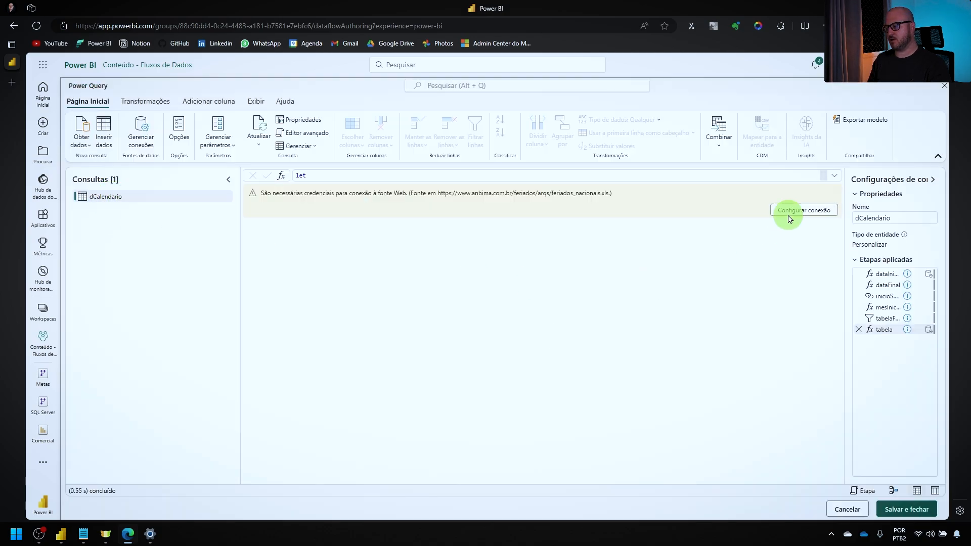
{"action": "left_click", "coordinate": [793, 209]}
{"action": "left_click", "coordinate": [567, 342]}
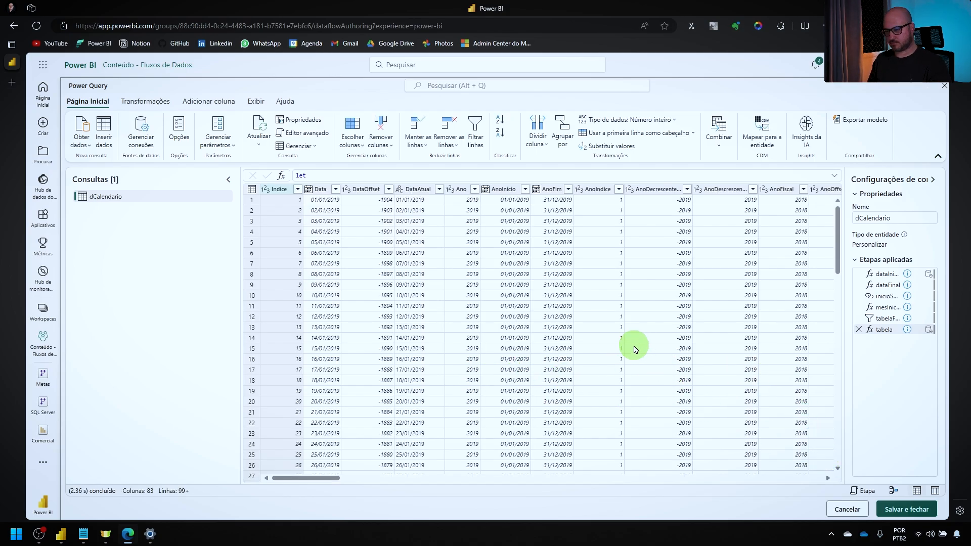
{"action": "left_click", "coordinate": [920, 518]}
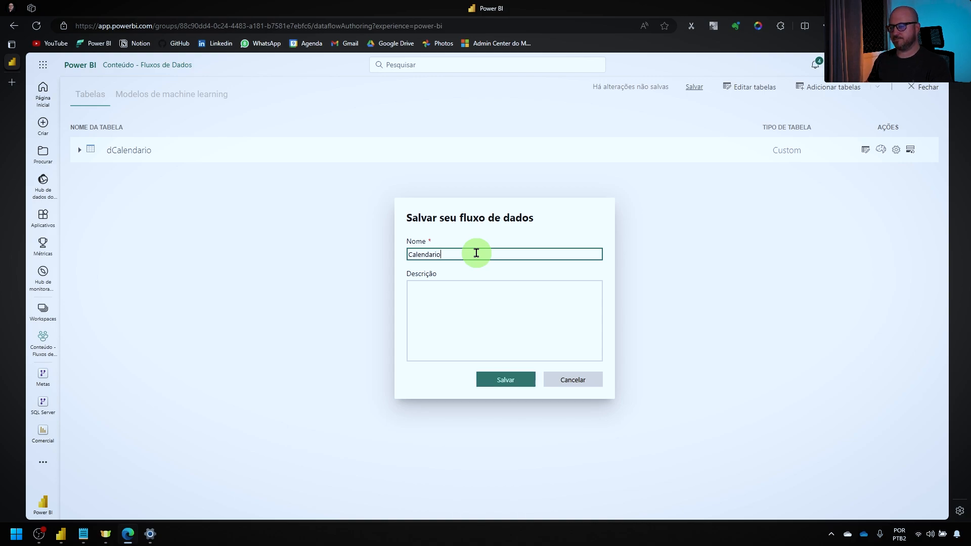
{"action": "left_click", "coordinate": [505, 379]}
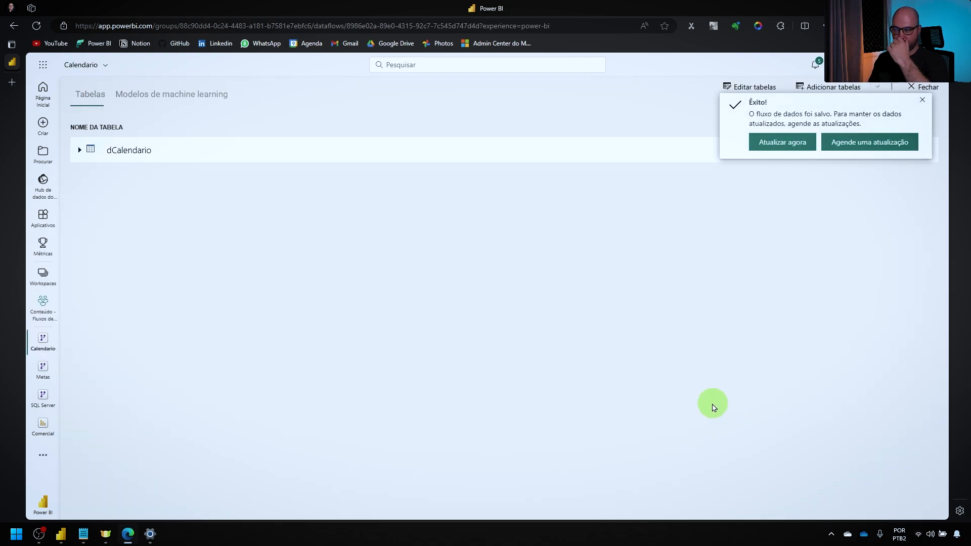
- Start an immediate refresh of the Calendario dataflow and close it to check the dataflows in the workspace lineage
{"action": "left_click", "coordinate": [796, 146]}
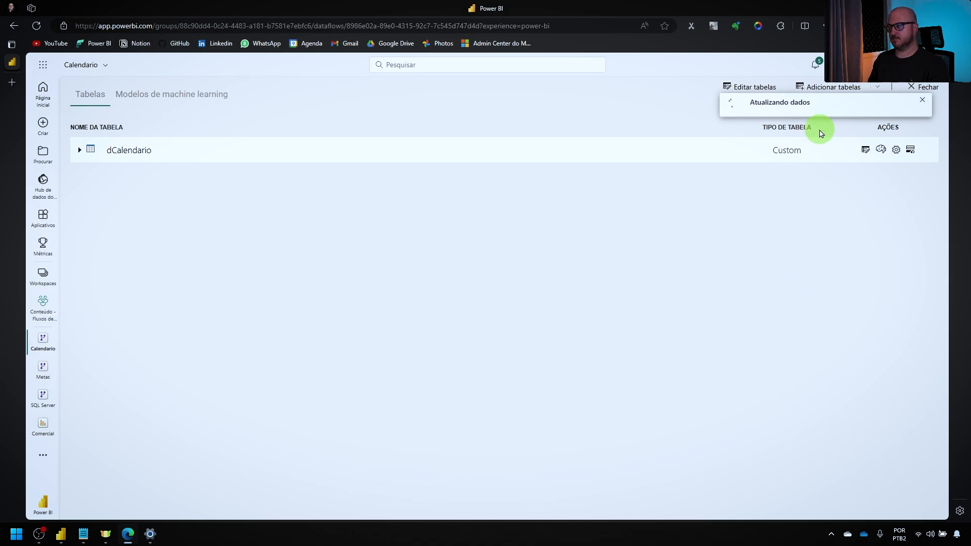
{"action": "left_click", "coordinate": [922, 100]}
{"action": "left_click", "coordinate": [923, 88]}
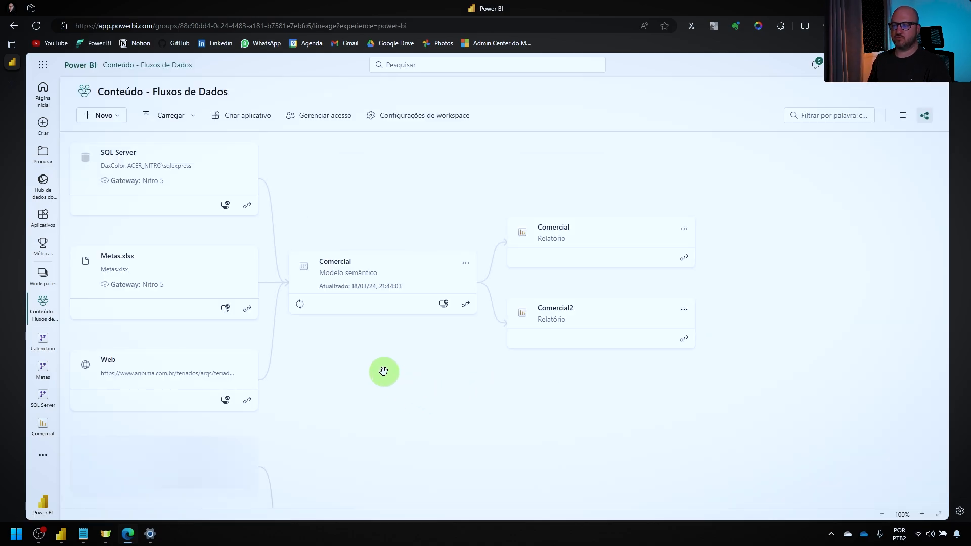
{"action": "scroll", "coordinate": [387, 374], "scroll_direction": "down", "scroll_amount": 8}
{"action": "scroll", "coordinate": [390, 373], "scroll_direction": "down", "scroll_amount": 5}
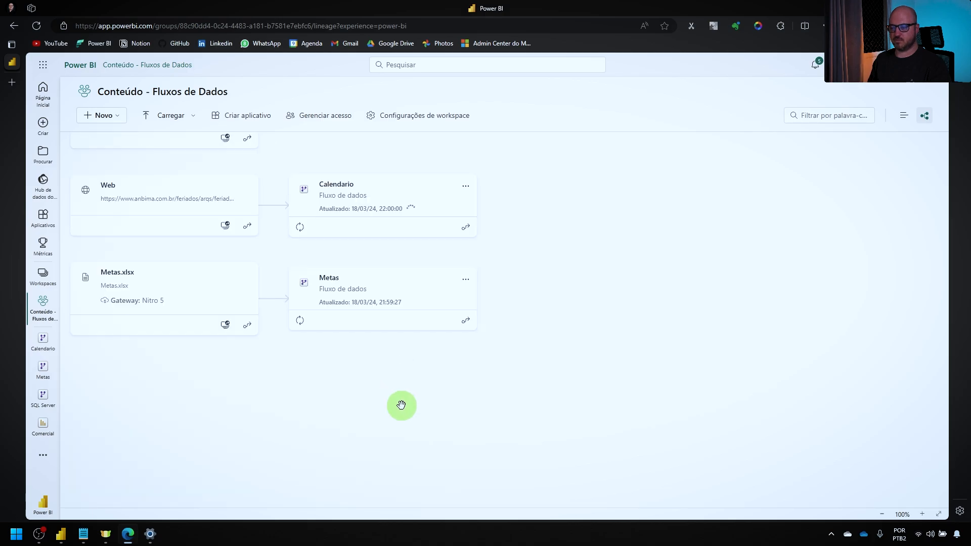
- Delete the SQL Server dataflow that also draws on the Web and Metas.xlsx sources from the workspace lineage
{"action": "scroll", "coordinate": [403, 407], "scroll_direction": "up", "scroll_amount": 4}
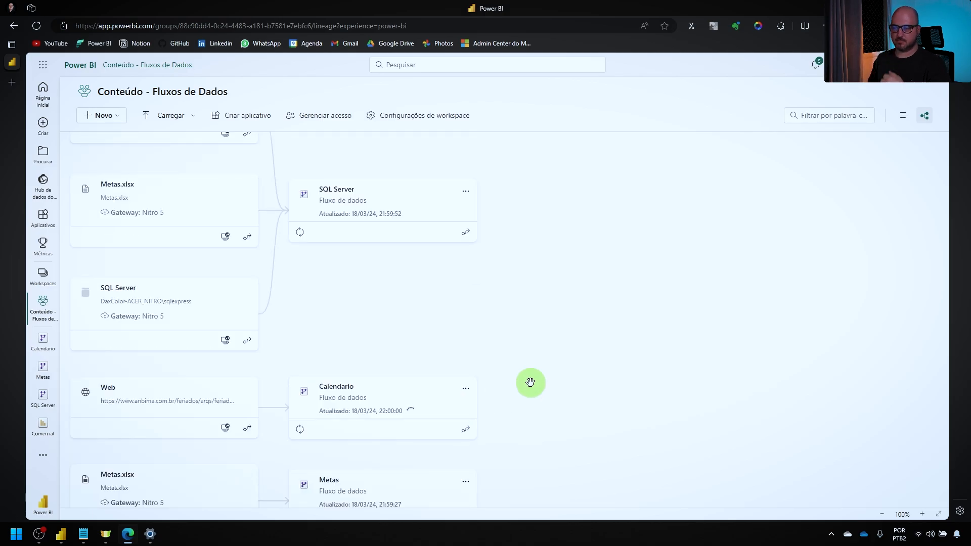
{"action": "scroll", "coordinate": [528, 381], "scroll_direction": "down", "scroll_amount": 2}
{"action": "scroll", "coordinate": [529, 381], "scroll_direction": "up", "scroll_amount": 3}
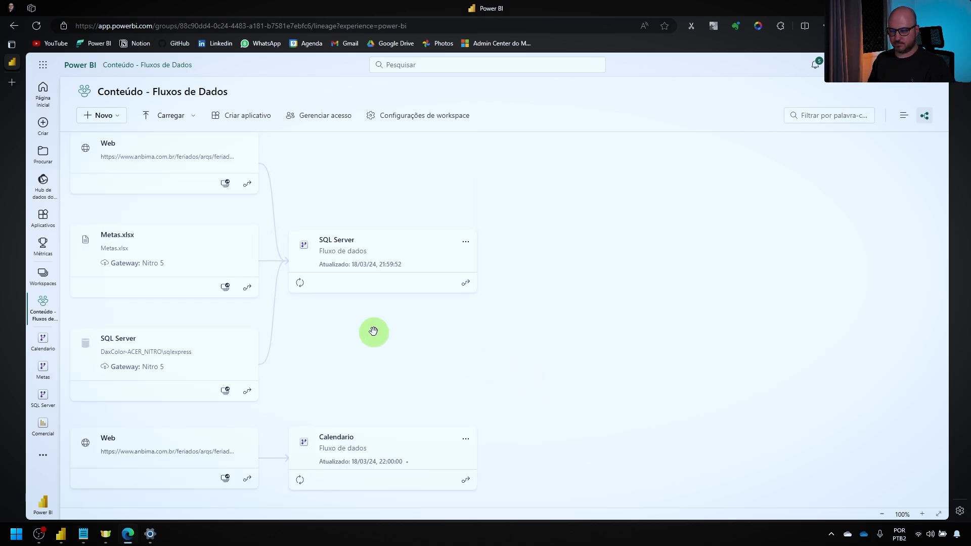
{"action": "scroll", "coordinate": [149, 242], "scroll_direction": "up", "scroll_amount": 1}
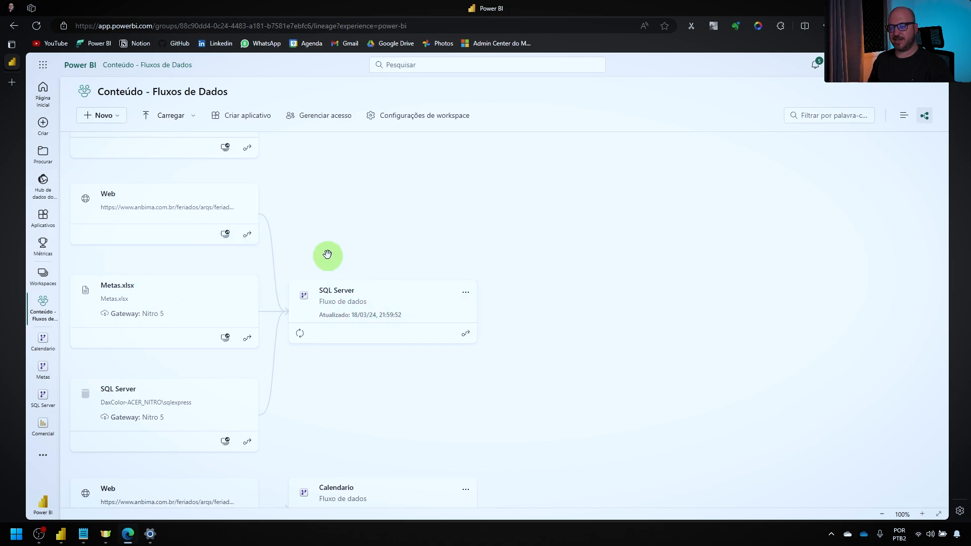
{"action": "left_click", "coordinate": [466, 299]}
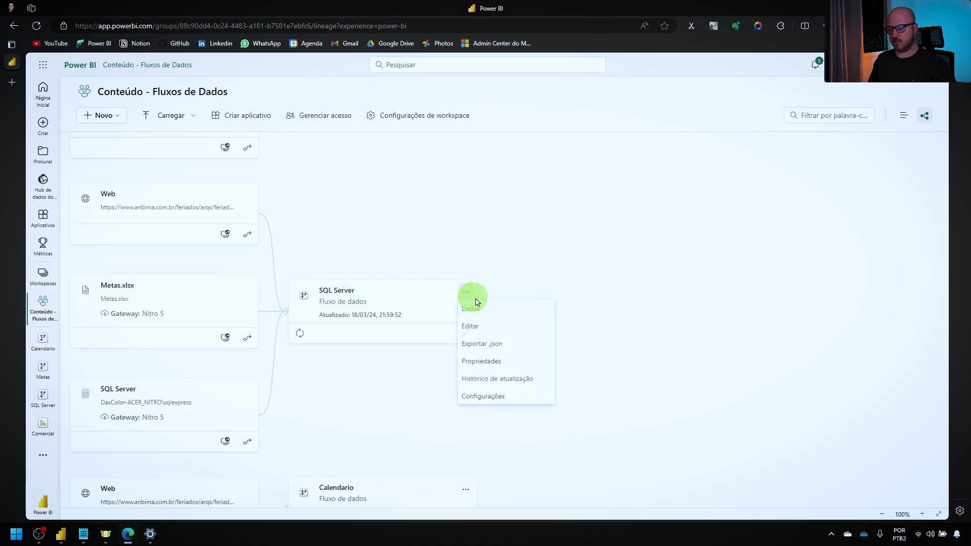
{"action": "left_click", "coordinate": [498, 316]}
{"action": "left_click", "coordinate": [506, 319]}
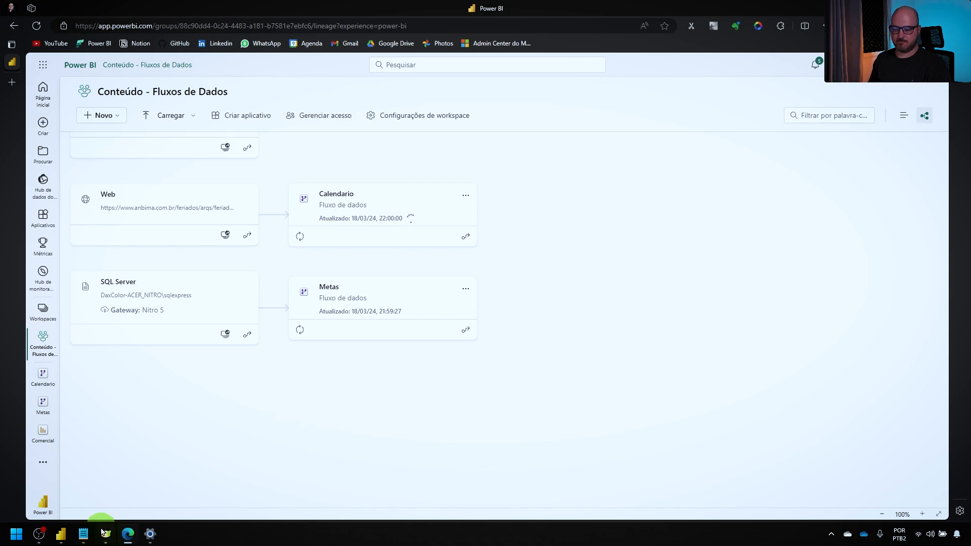
- Switch to the Comercial query editor in Power BI Desktop and select the five queries from dClientes through fVendas for copying
{"action": "mouse_move", "coordinate": [62, 540]}
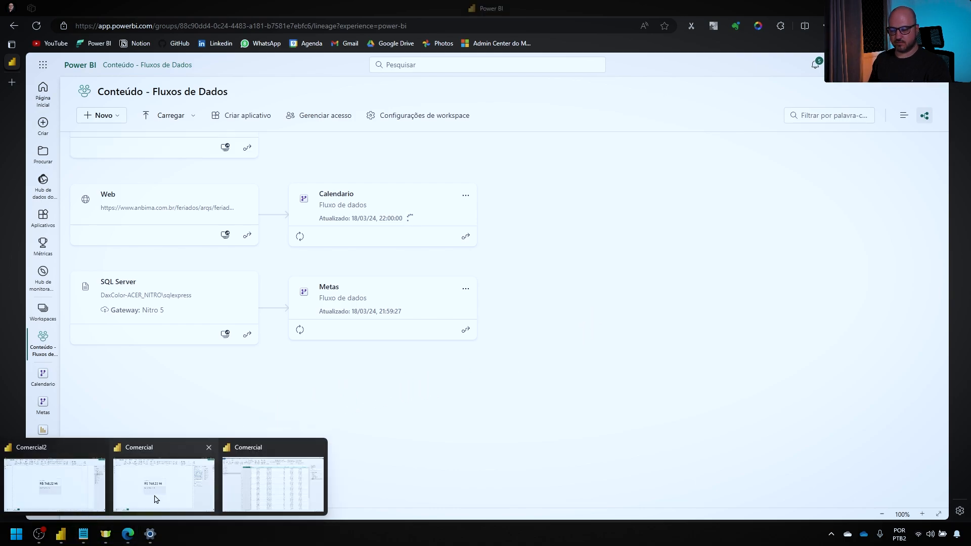
{"action": "left_click", "coordinate": [238, 494]}
{"action": "left_click", "coordinate": [44, 98]}
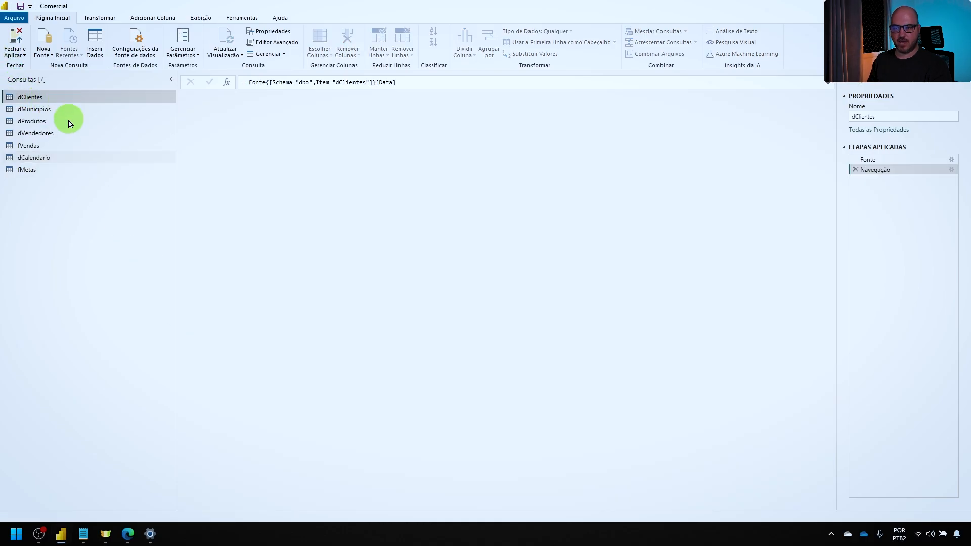
{"action": "left_click", "coordinate": [67, 146], "text": "shift"}
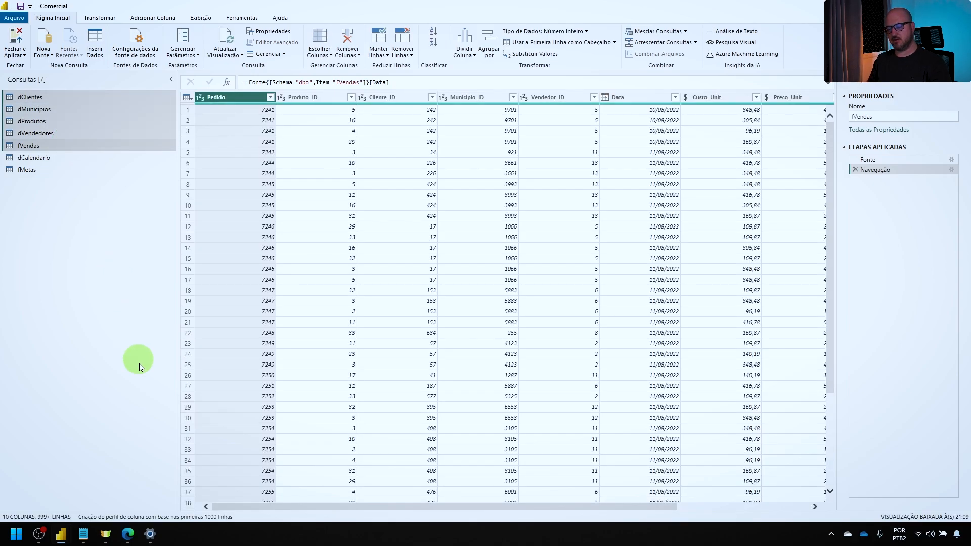
- Back in the Power BI service, create a dataflow from a blank query through the Nitro 5 gateway and paste the copied queries
{"action": "mouse_move", "coordinate": [126, 531]}
{"action": "left_click", "coordinate": [147, 482]}
{"action": "left_click", "coordinate": [104, 115]}
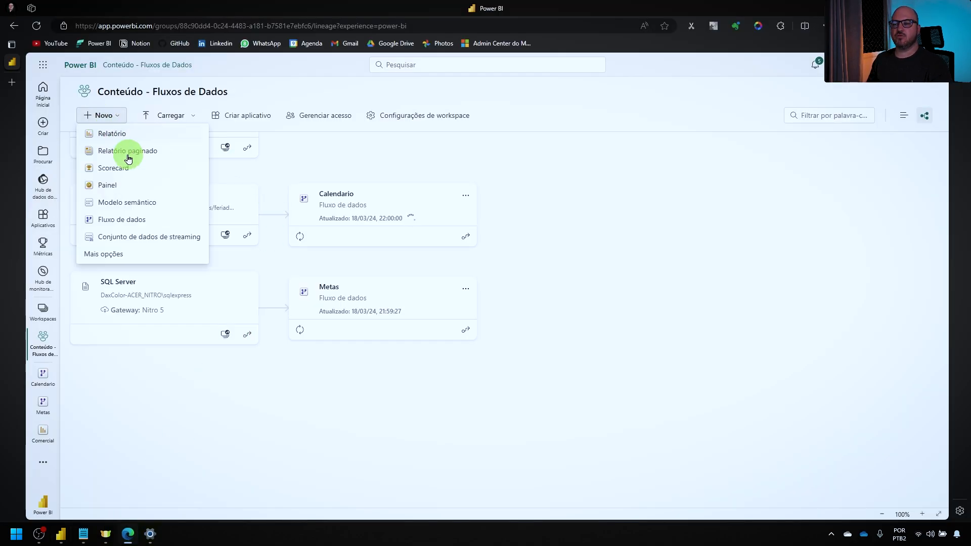
{"action": "left_click", "coordinate": [128, 219]}
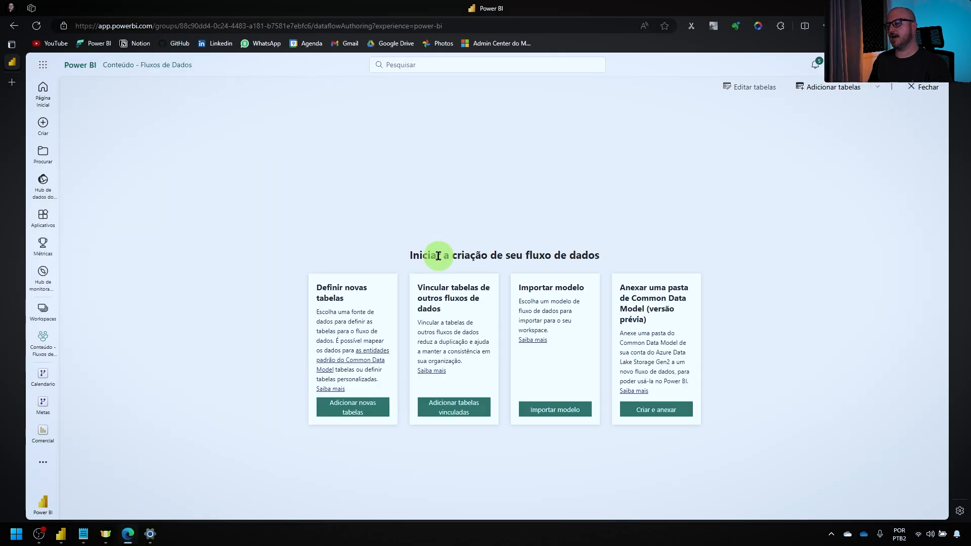
{"action": "left_click", "coordinate": [361, 407]}
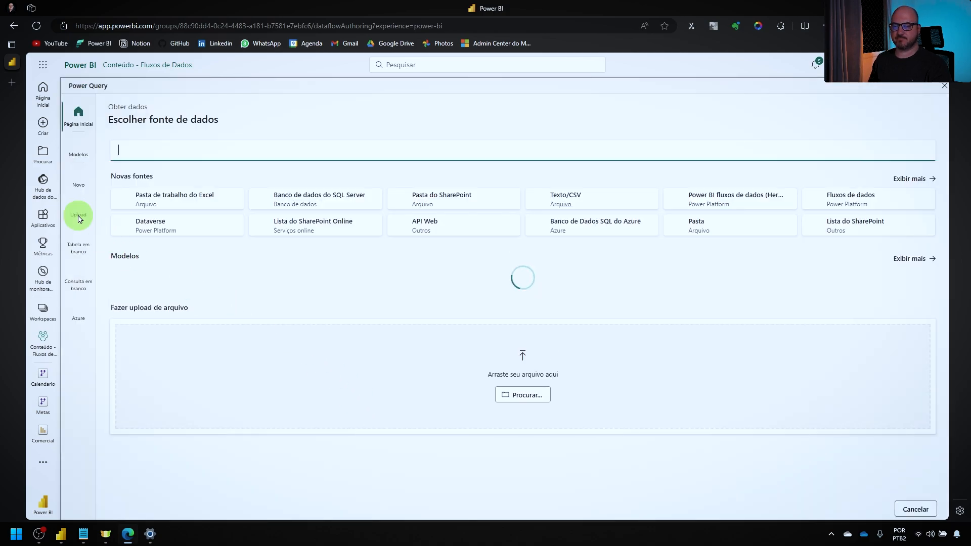
{"action": "left_click", "coordinate": [85, 275]}
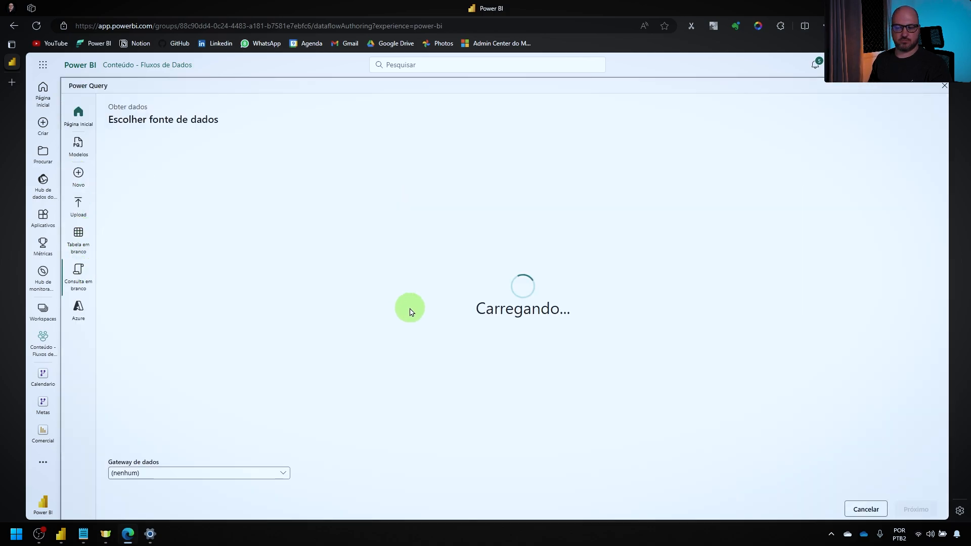
{"action": "left_click", "coordinate": [271, 472]}
{"action": "left_click", "coordinate": [151, 499]}
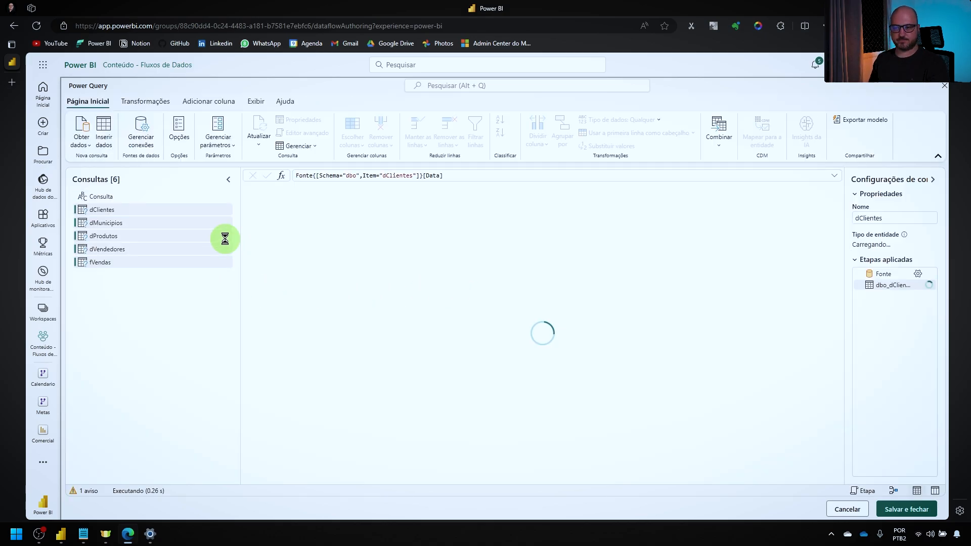
- Delete the blank Consulta query from the new dataflow
{"action": "left_click", "coordinate": [140, 197]}
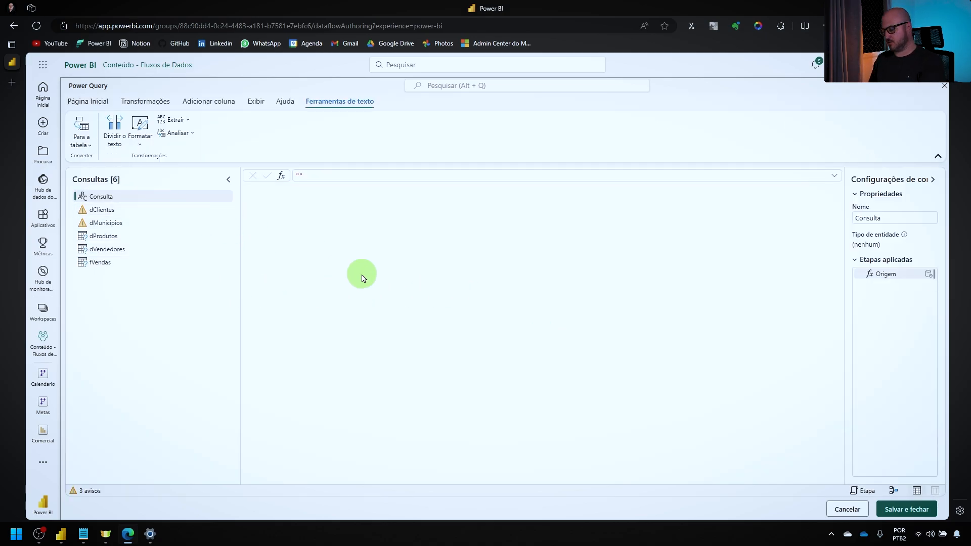
{"action": "key", "text": "Delete"}
{"action": "key", "text": "Return"}
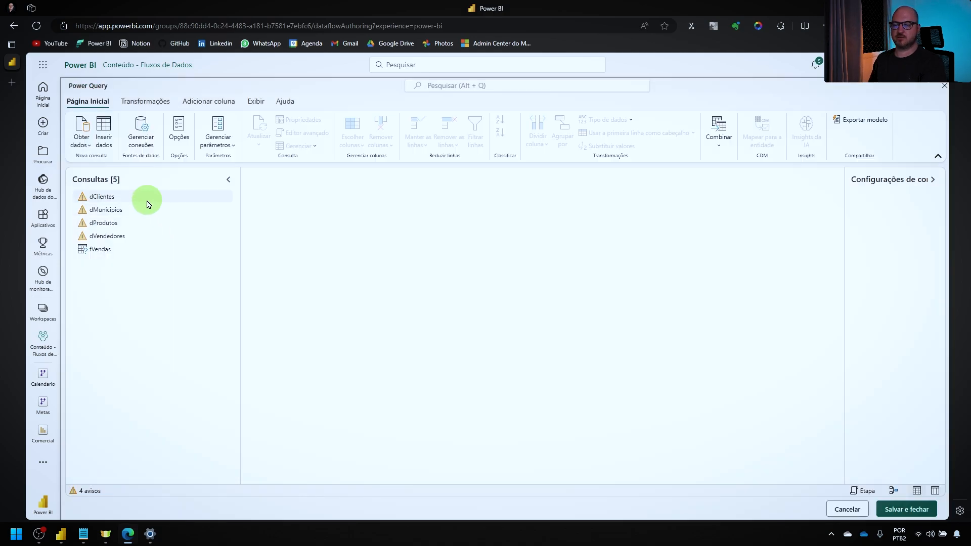
- Connect the dClientes query to its SQL Server source and save the dataflow under the name SQL Server
{"action": "left_click", "coordinate": [802, 210]}
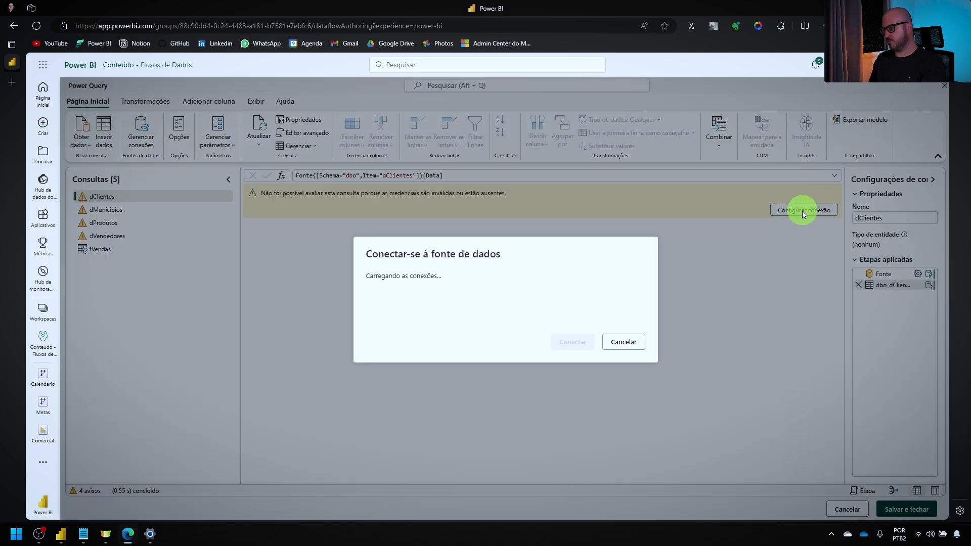
{"action": "left_click", "coordinate": [593, 336]}
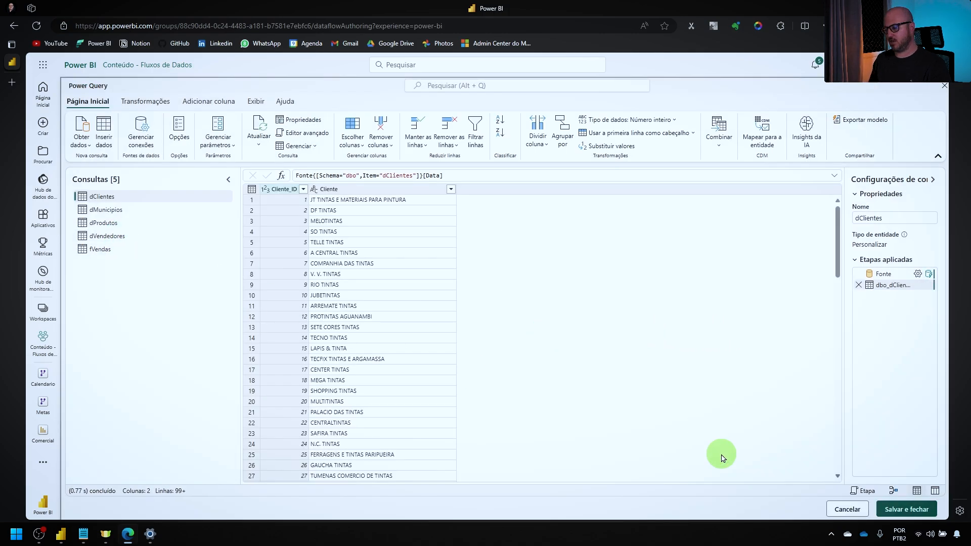
{"action": "left_click", "coordinate": [911, 515]}
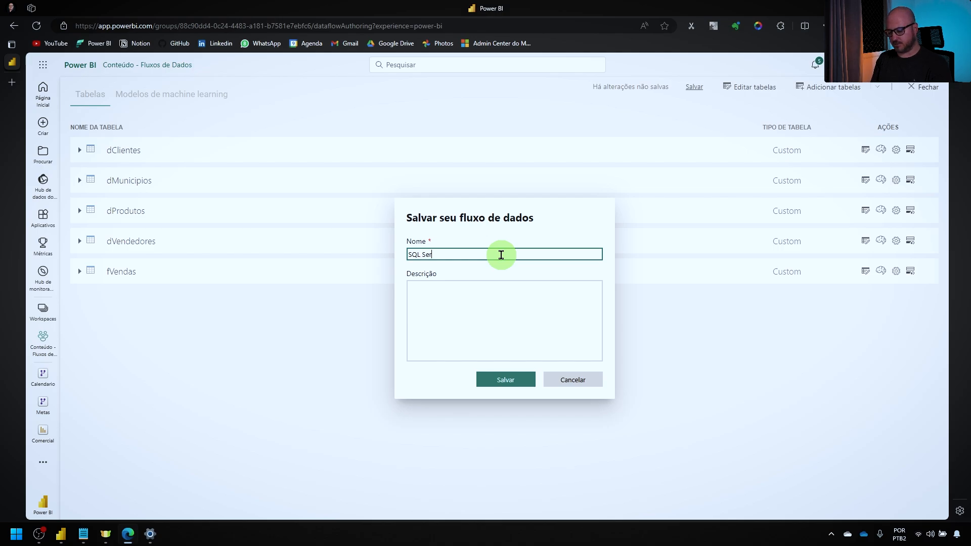
{"action": "type", "text": "SQL Server"}
{"action": "left_click", "coordinate": [525, 383]}
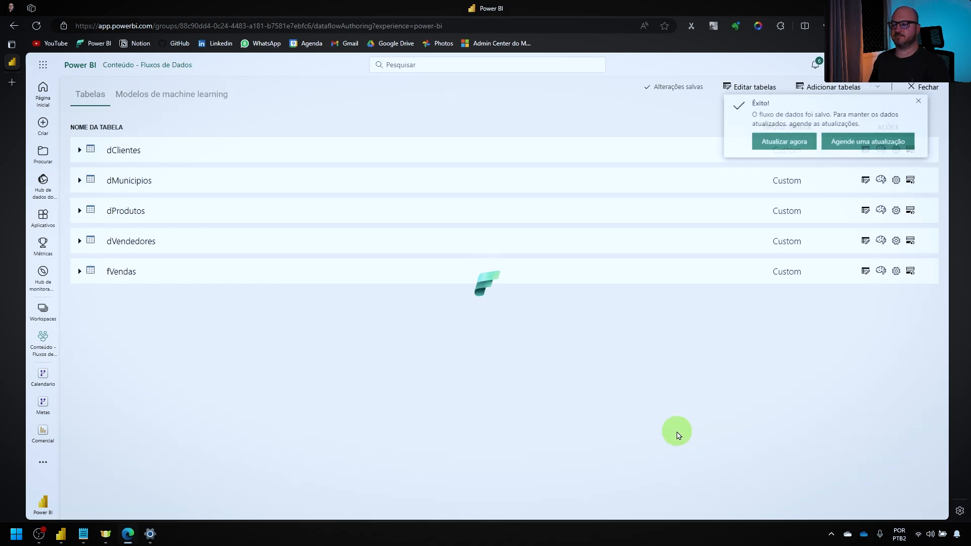
- Start an immediate refresh of the SQL Server dataflow and close it to check the three dataflows in the workspace lineage
{"action": "left_click", "coordinate": [805, 144]}
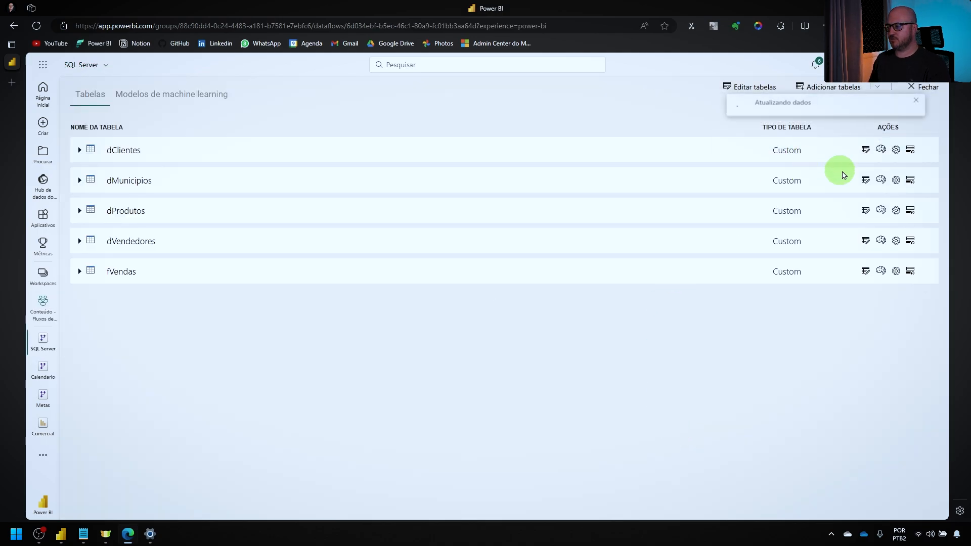
{"action": "left_click", "coordinate": [923, 101]}
{"action": "left_click", "coordinate": [922, 95]}
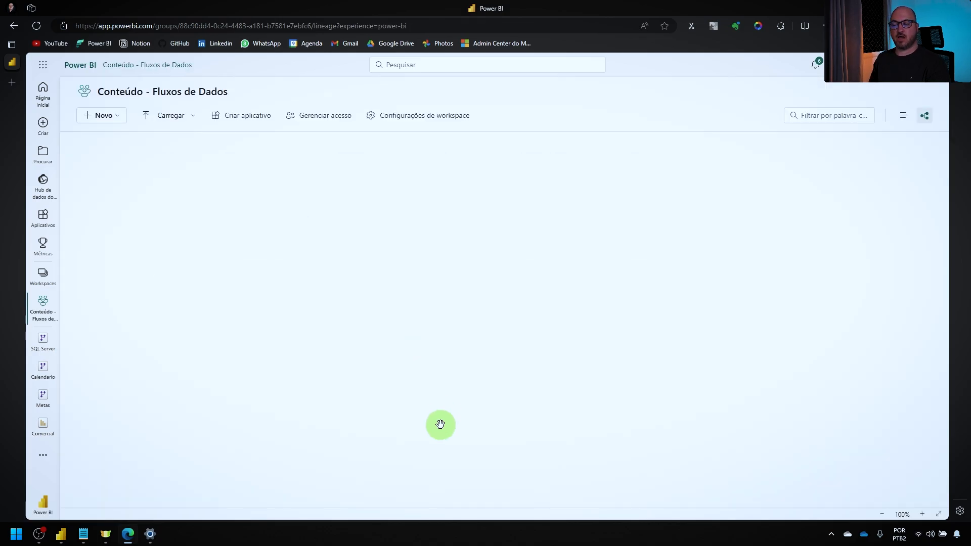
{"action": "scroll", "coordinate": [435, 423], "scroll_direction": "down", "scroll_amount": 6}
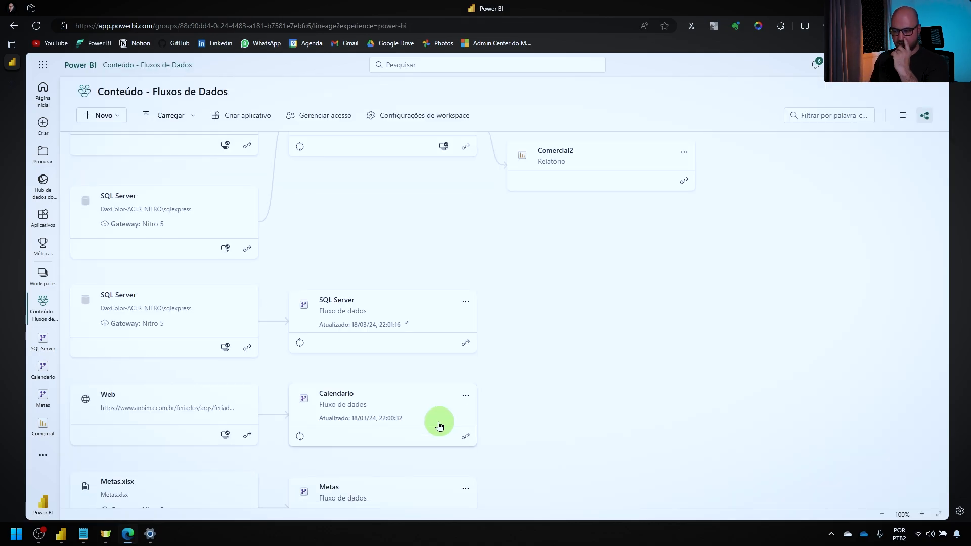
{"action": "scroll", "coordinate": [438, 420], "scroll_direction": "up", "scroll_amount": 4}
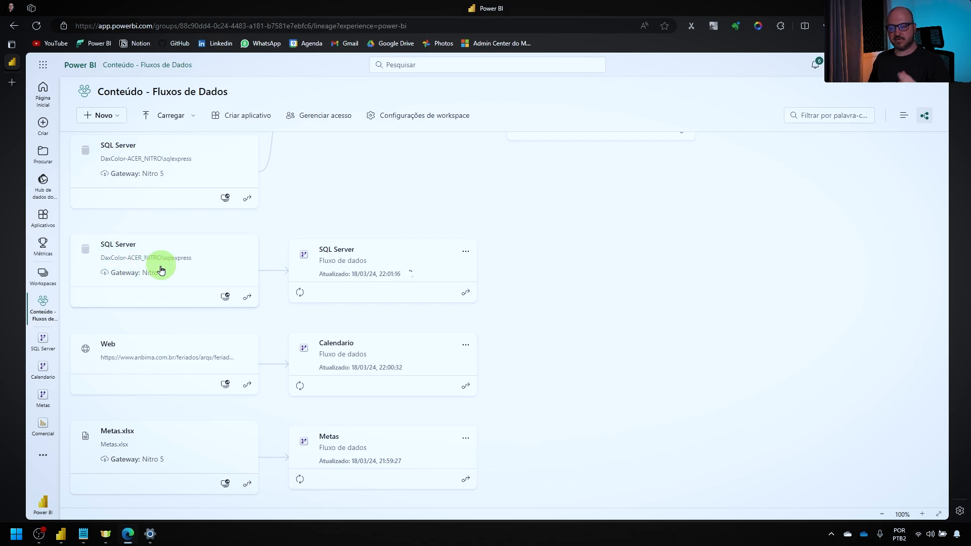
- Inspect the connection details of the SQL Server, Web and Metas.xlsx sources that feed the dataflows in the lineage
{"action": "left_click", "coordinate": [208, 272]}
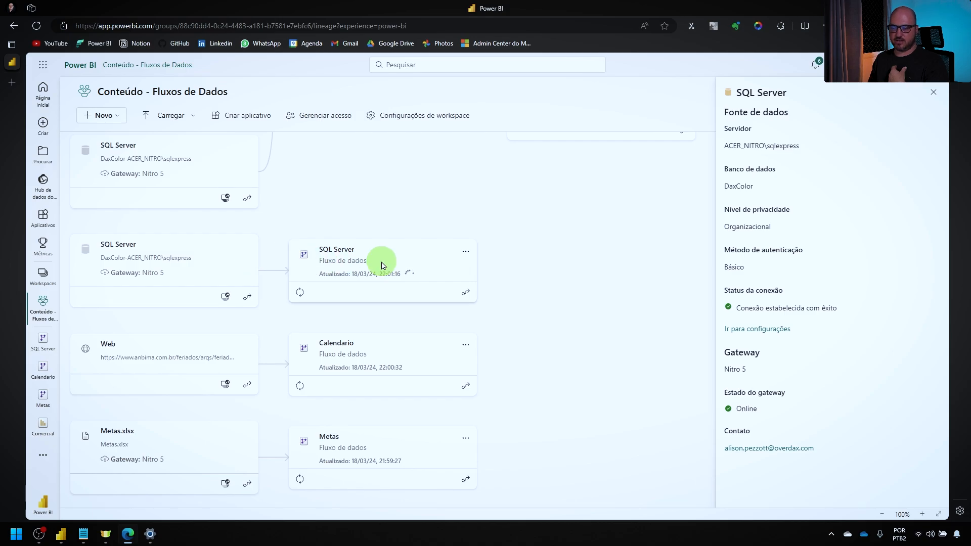
{"action": "left_click", "coordinate": [210, 350]}
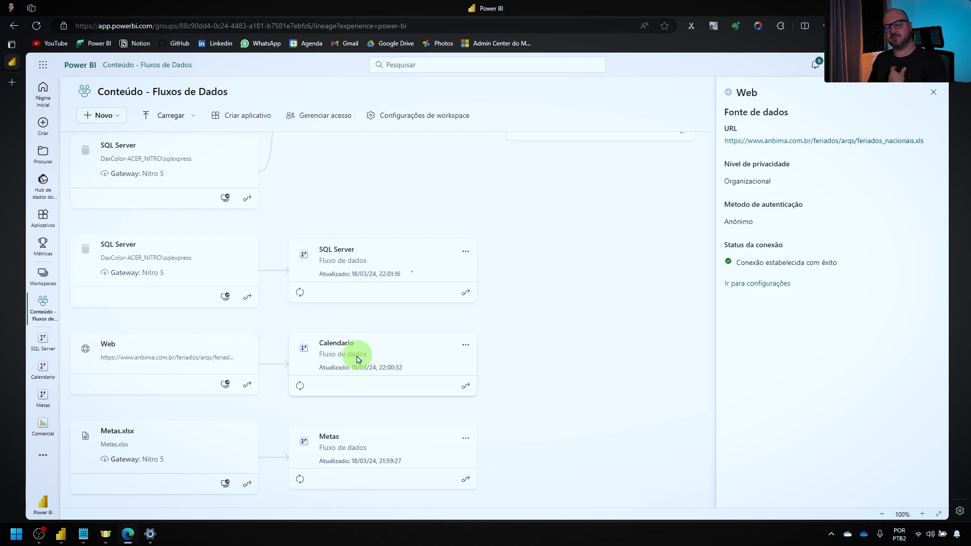
{"action": "left_click", "coordinate": [202, 440]}
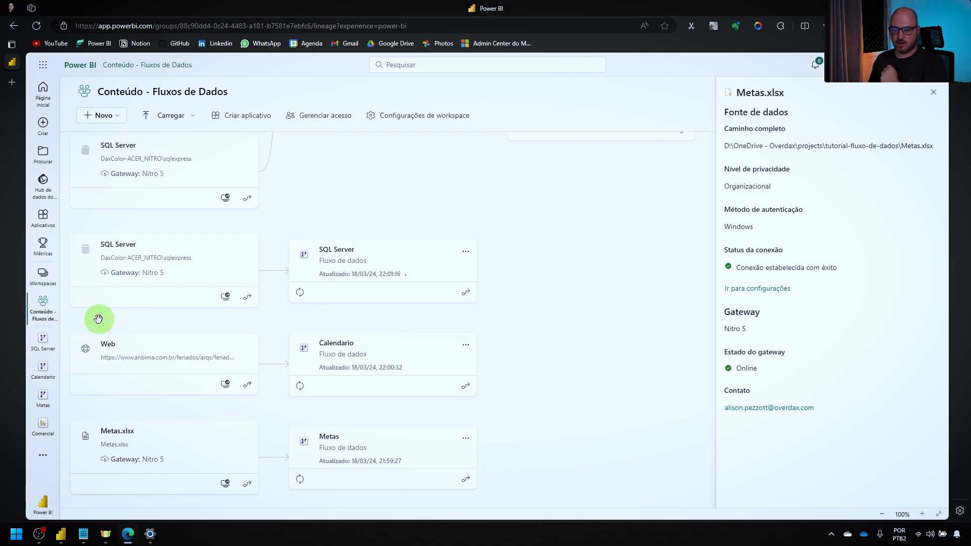
- Remove the Comercial, Calendario, Metas and SQL Server shortcuts from the navigation and close the Metas.xlsx source details
{"action": "left_click", "coordinate": [56, 420]}
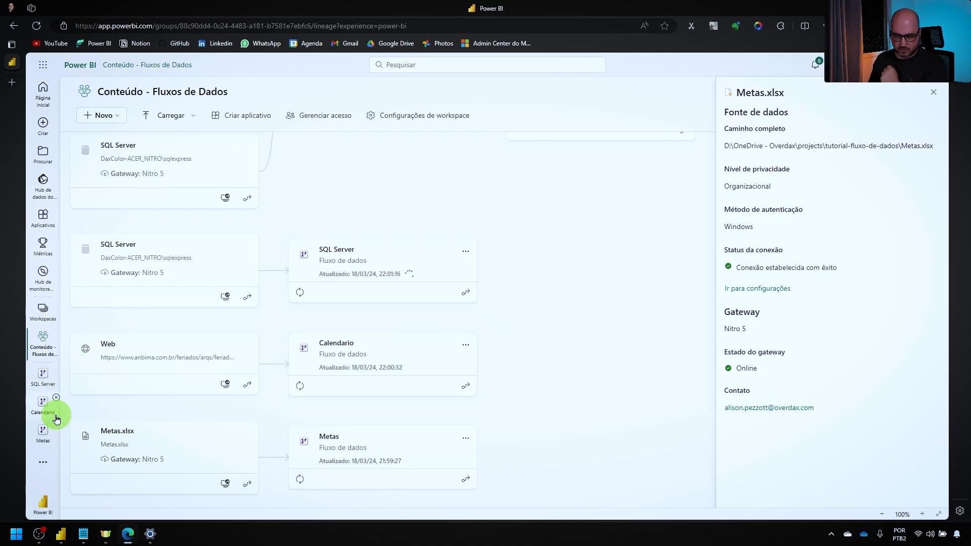
{"action": "left_click", "coordinate": [56, 430]}
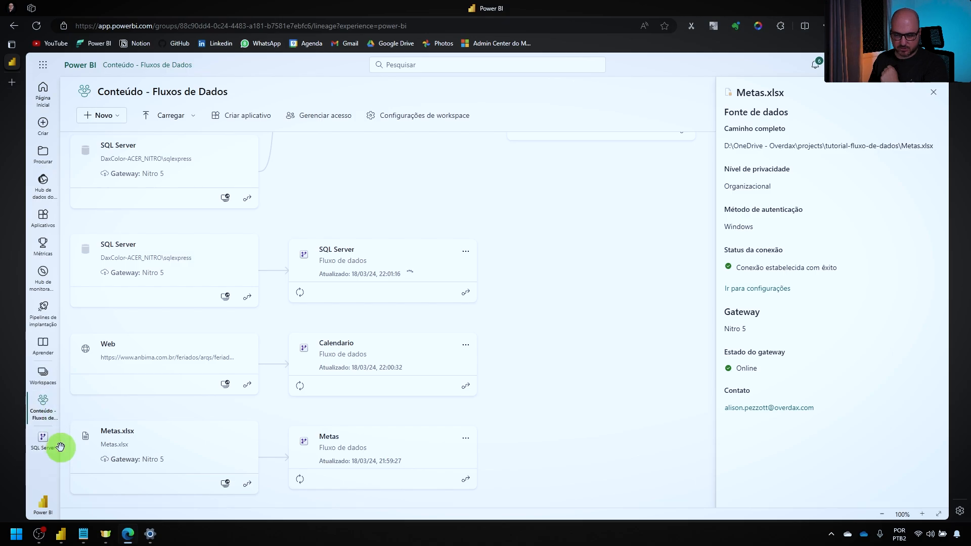
{"action": "left_click", "coordinate": [56, 436]}
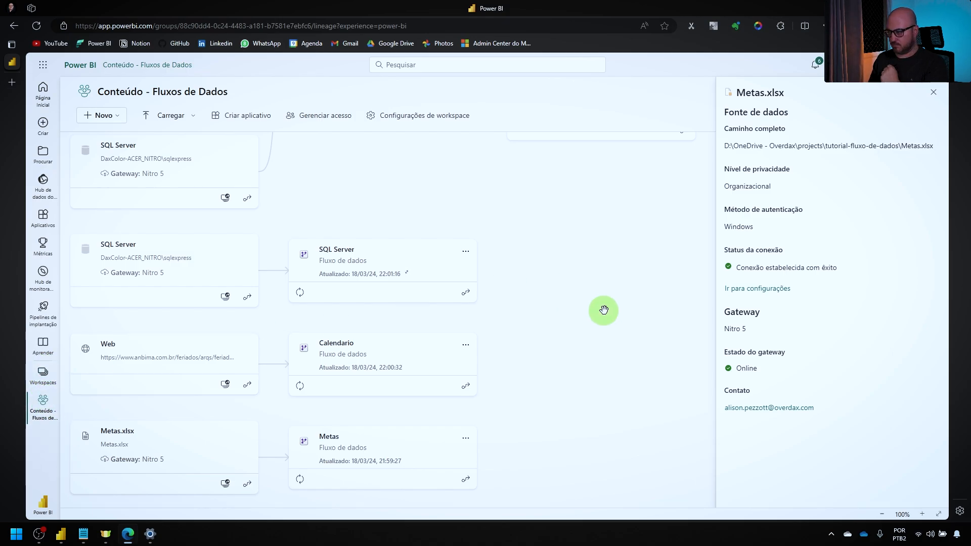
{"action": "scroll", "coordinate": [602, 307], "scroll_direction": "up", "scroll_amount": 1}
{"action": "left_click", "coordinate": [933, 94]}
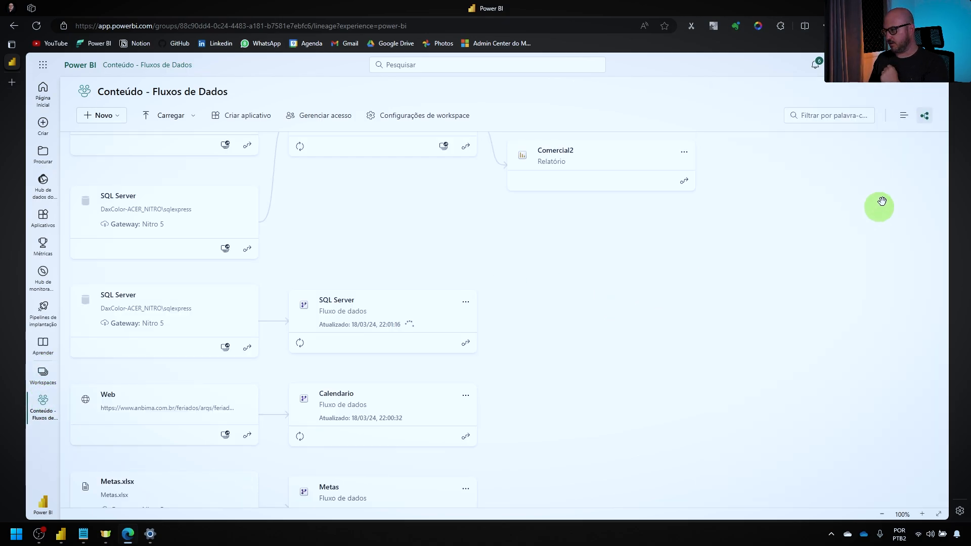
- Open the Metas dataflow's settings from the workspace list and check its data source credentials
{"action": "left_click", "coordinate": [899, 115]}
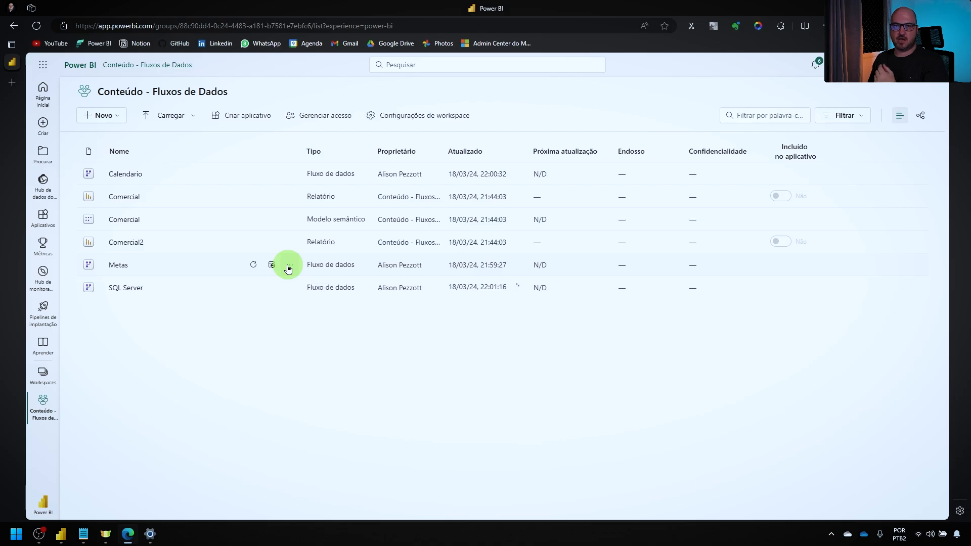
{"action": "left_click", "coordinate": [289, 265]}
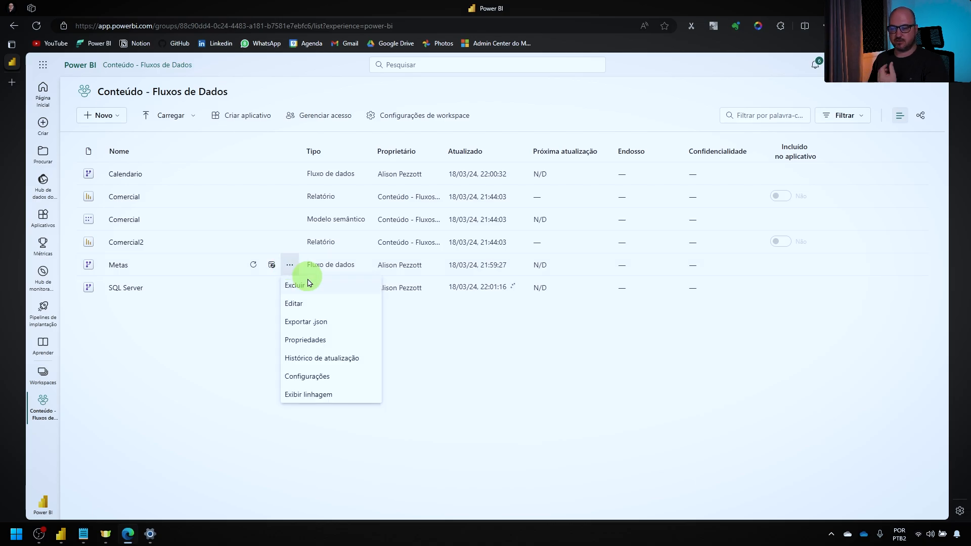
{"action": "left_click", "coordinate": [313, 376]}
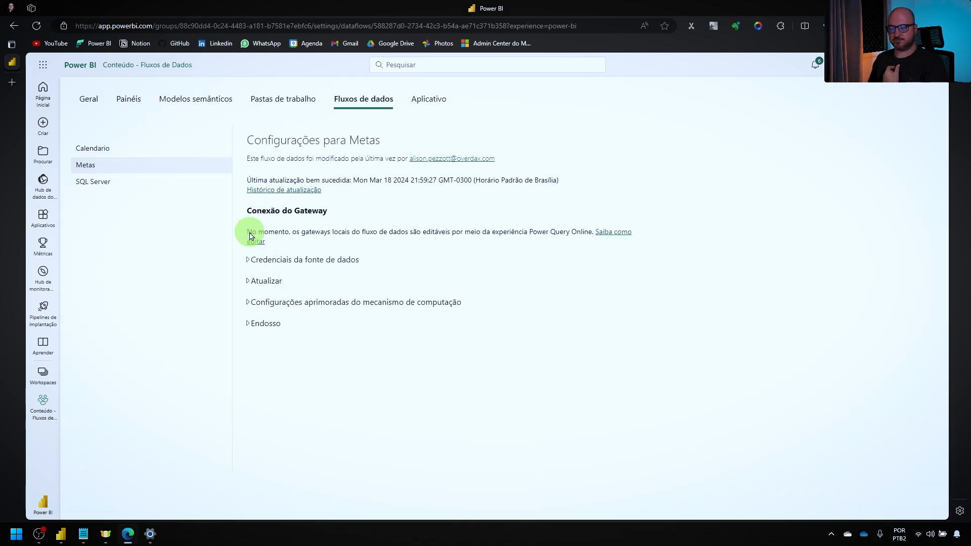
{"action": "left_click", "coordinate": [247, 262]}
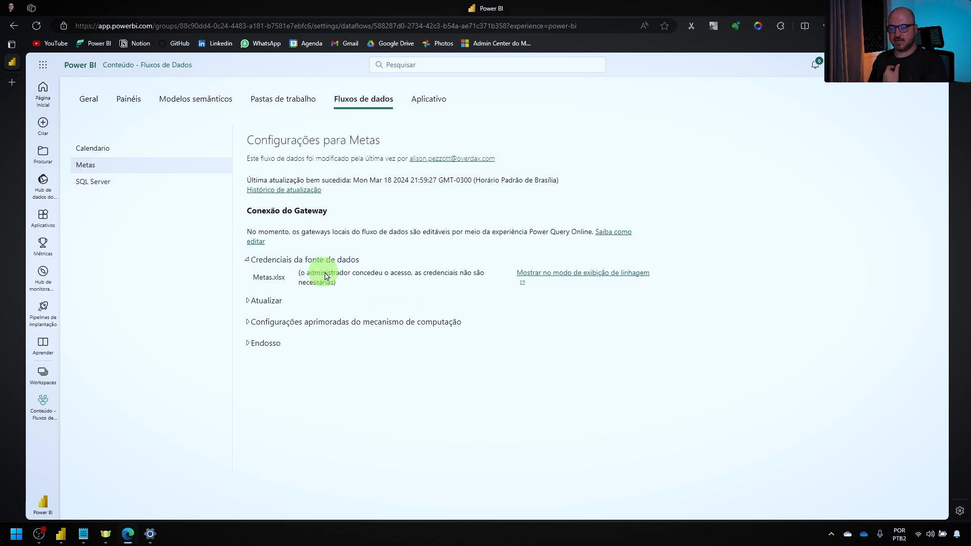
{"action": "left_click", "coordinate": [246, 260]}
- Try a weekly scheduled refresh with a 1:00 AM time for the Metas dataflow and discard the changes
{"action": "left_click", "coordinate": [248, 279]}
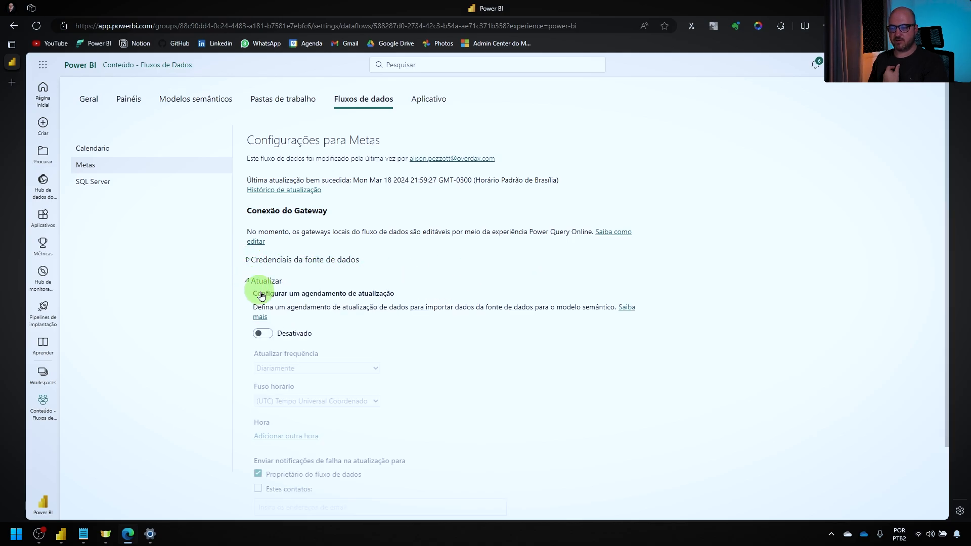
{"action": "left_click", "coordinate": [261, 333]}
{"action": "scroll", "coordinate": [352, 344], "scroll_direction": "down", "scroll_amount": 2}
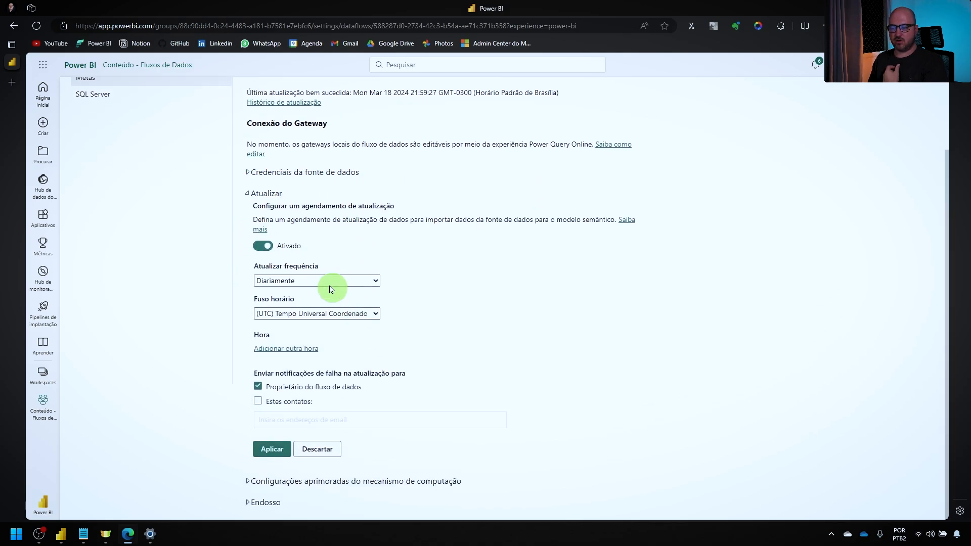
{"action": "left_click", "coordinate": [354, 281]}
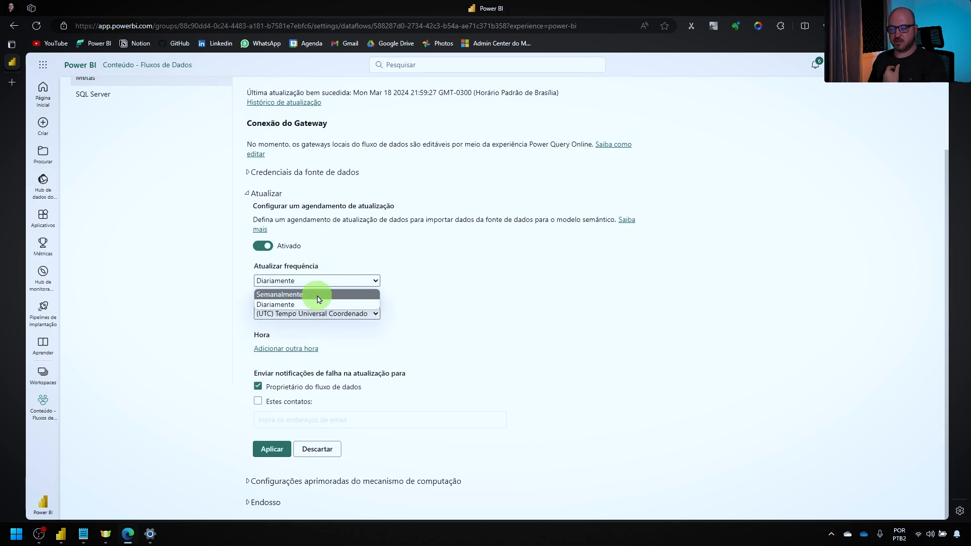
{"action": "left_click", "coordinate": [316, 294]}
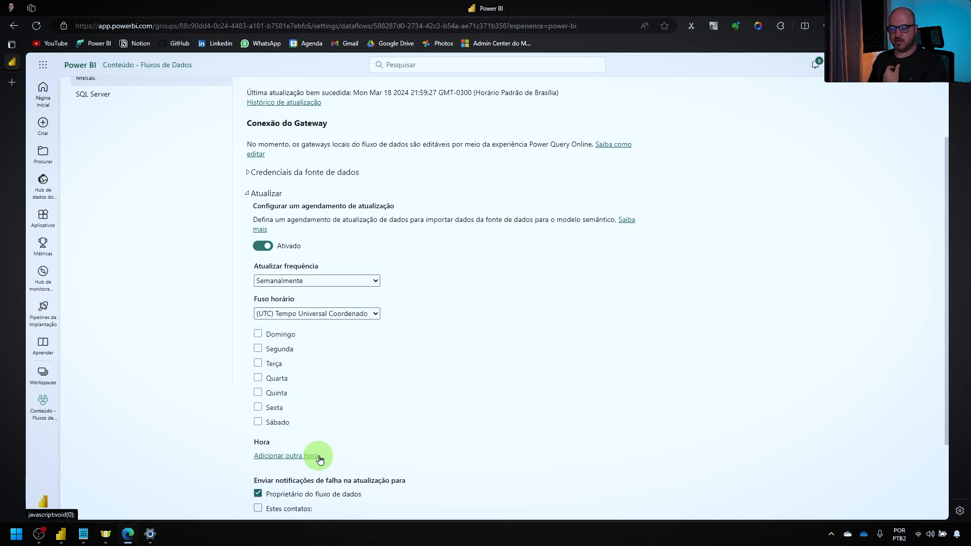
{"action": "scroll", "coordinate": [328, 424], "scroll_direction": "down", "scroll_amount": 2}
{"action": "left_click", "coordinate": [309, 355]}
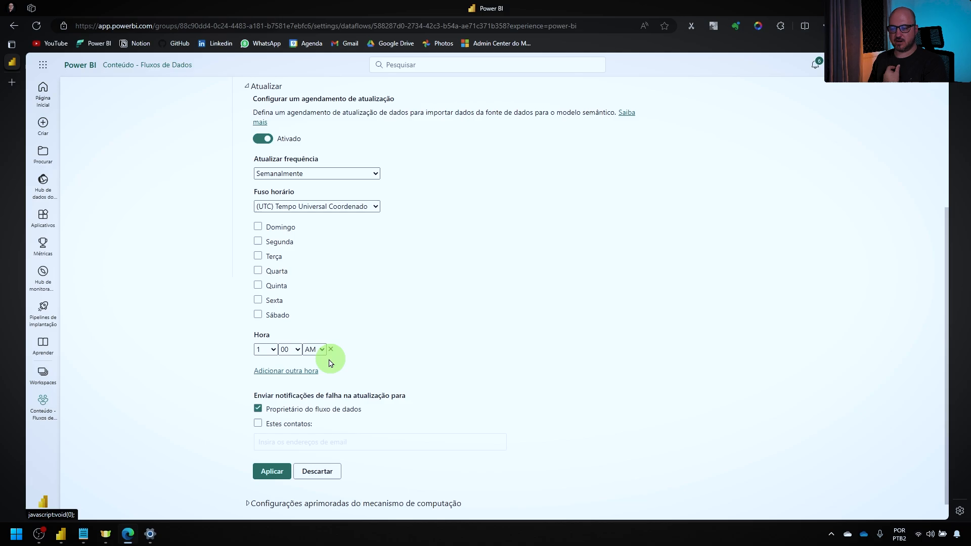
{"action": "left_click", "coordinate": [314, 472]}
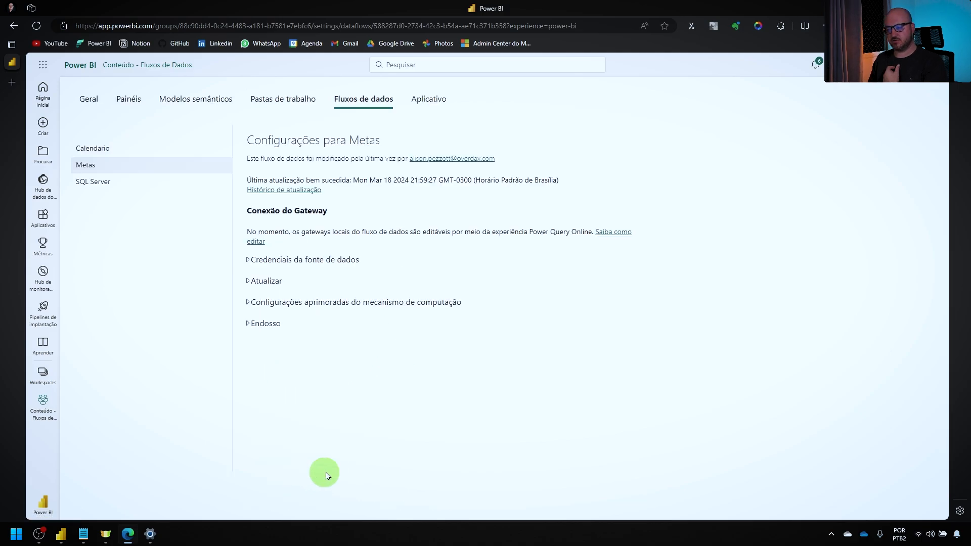
- View the Calendario dataflow's settings, then return to the workspace list and reload it to check the SQL Server refresh
{"action": "left_click", "coordinate": [112, 150]}
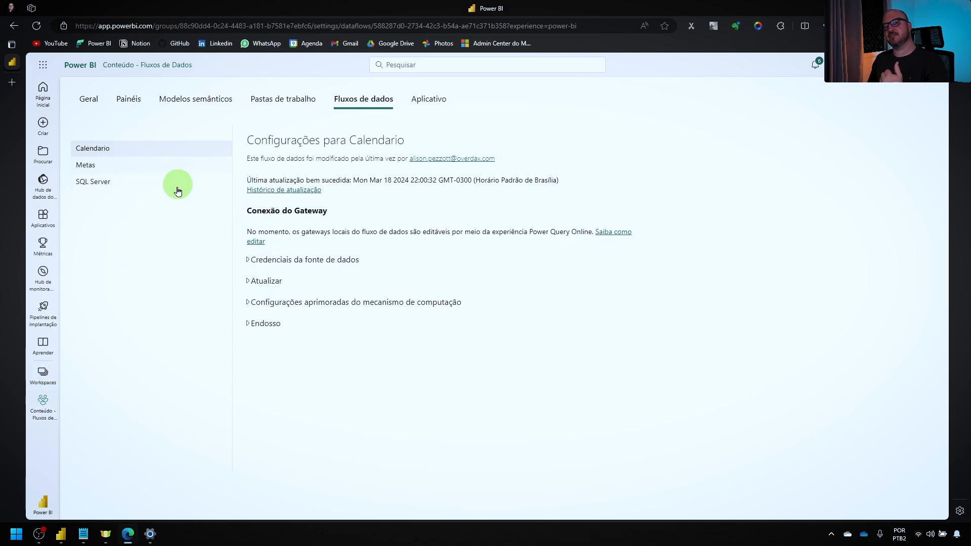
{"action": "left_click", "coordinate": [49, 381]}
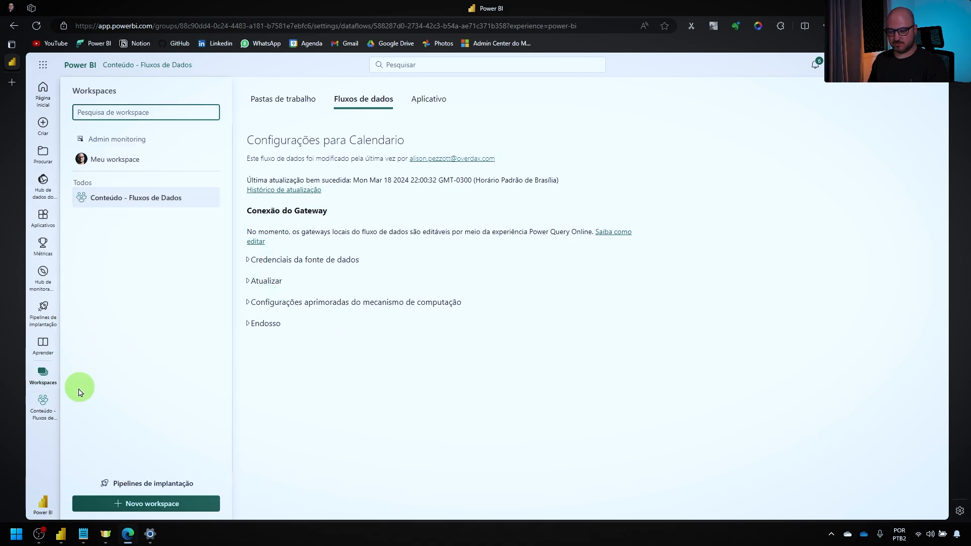
{"action": "left_click", "coordinate": [43, 403]}
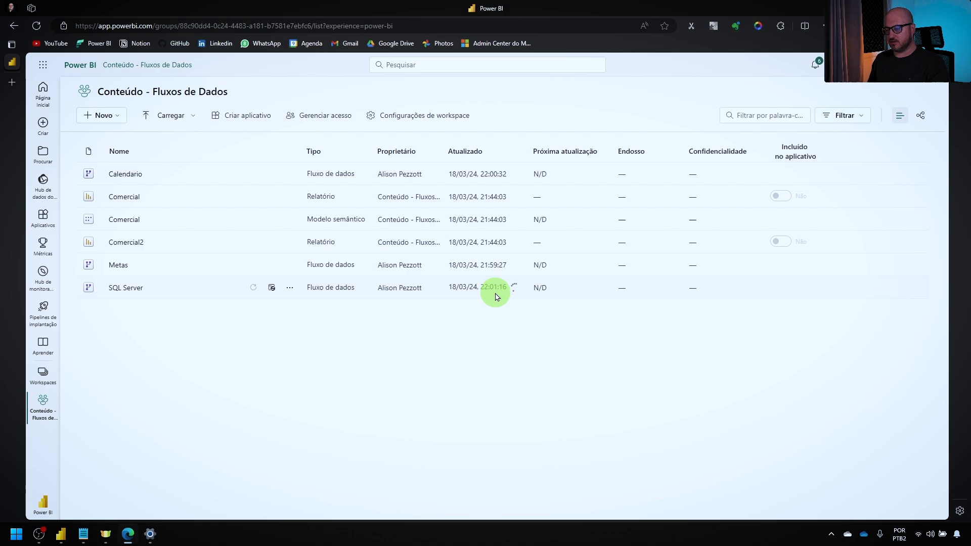
{"action": "left_click", "coordinate": [41, 32]}
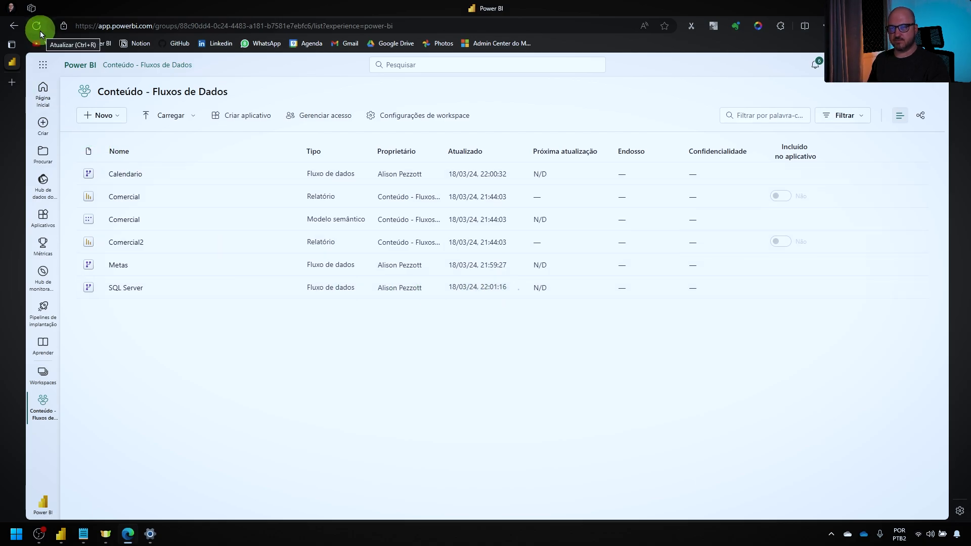
{"action": "left_click", "coordinate": [41, 31]}
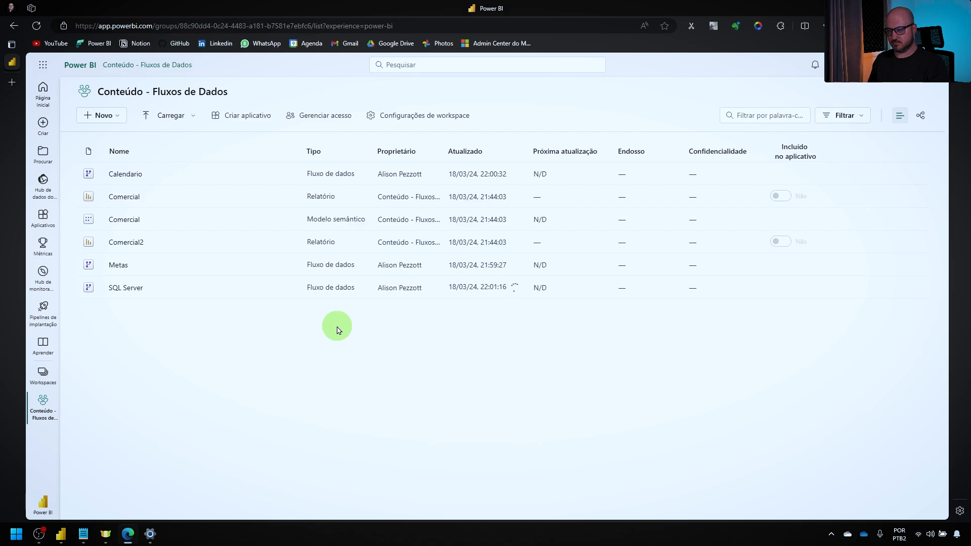
- Examine in the workspace lineage how the Comercial semantic model and the three dataflows connect to their sources
{"action": "left_click", "coordinate": [922, 120]}
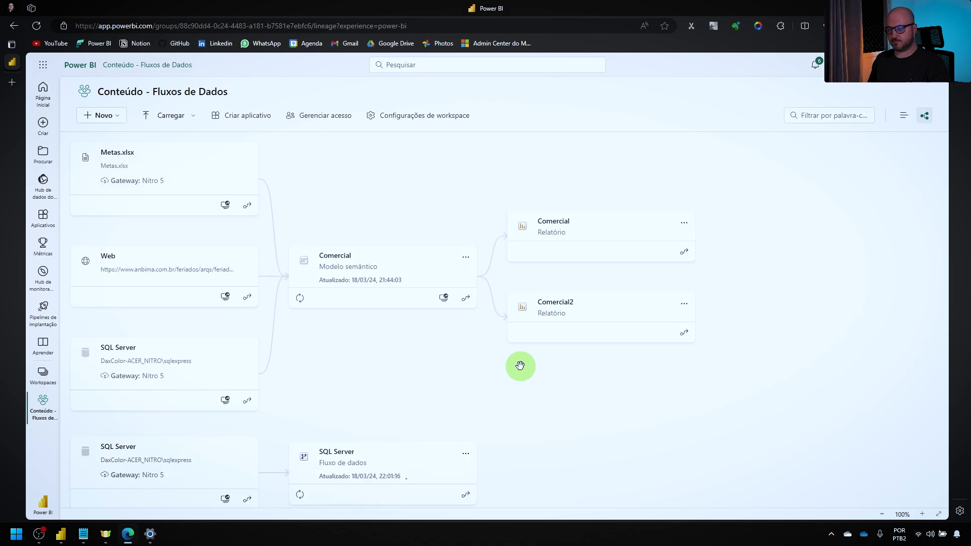
{"action": "scroll", "coordinate": [520, 363], "scroll_direction": "up", "scroll_amount": 2}
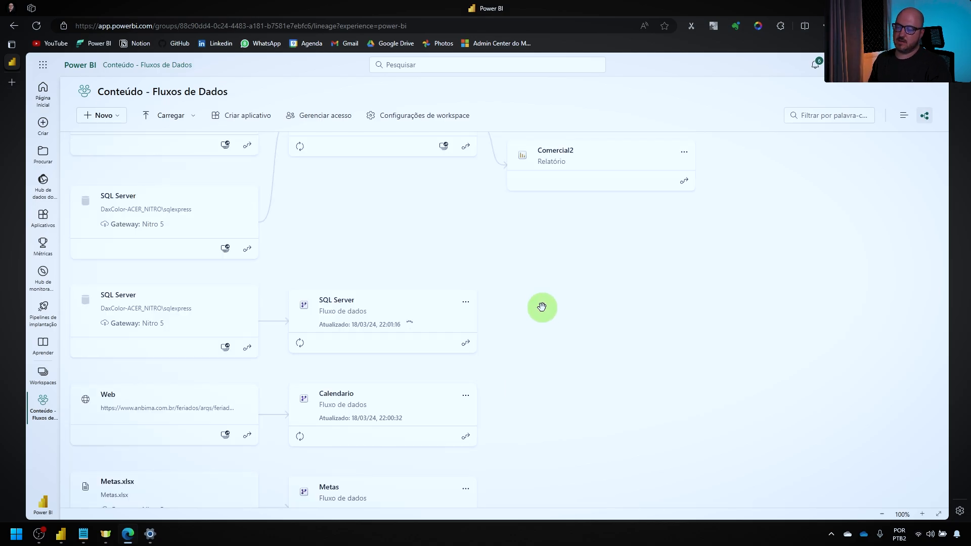
{"action": "scroll", "coordinate": [511, 308], "scroll_direction": "up", "scroll_amount": 2}
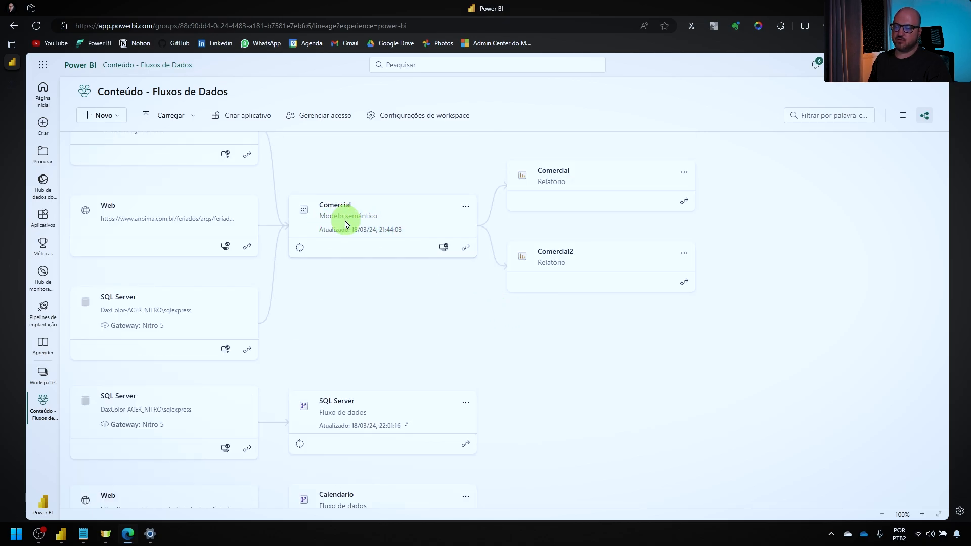
{"action": "scroll", "coordinate": [345, 224], "scroll_direction": "up", "scroll_amount": 1}
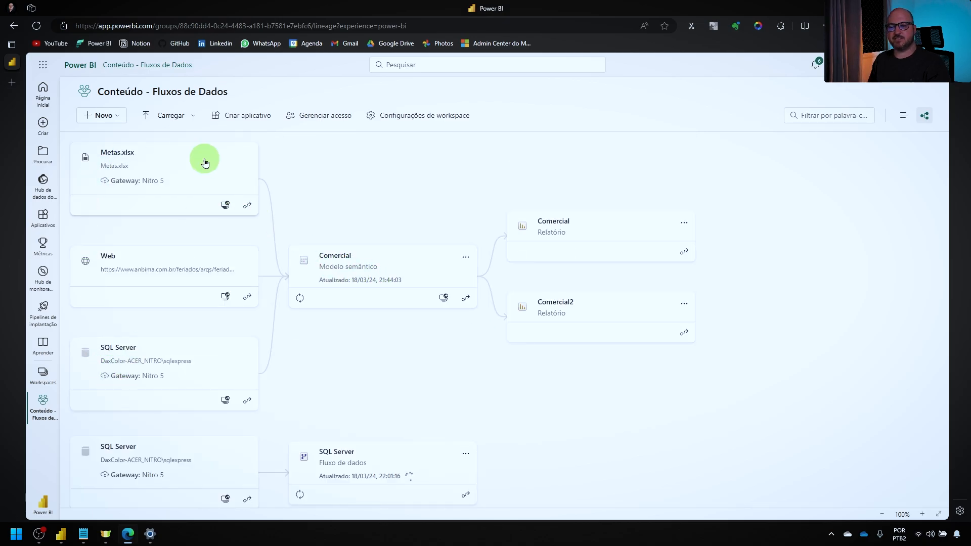
{"action": "scroll", "coordinate": [382, 313], "scroll_direction": "down", "scroll_amount": 3}
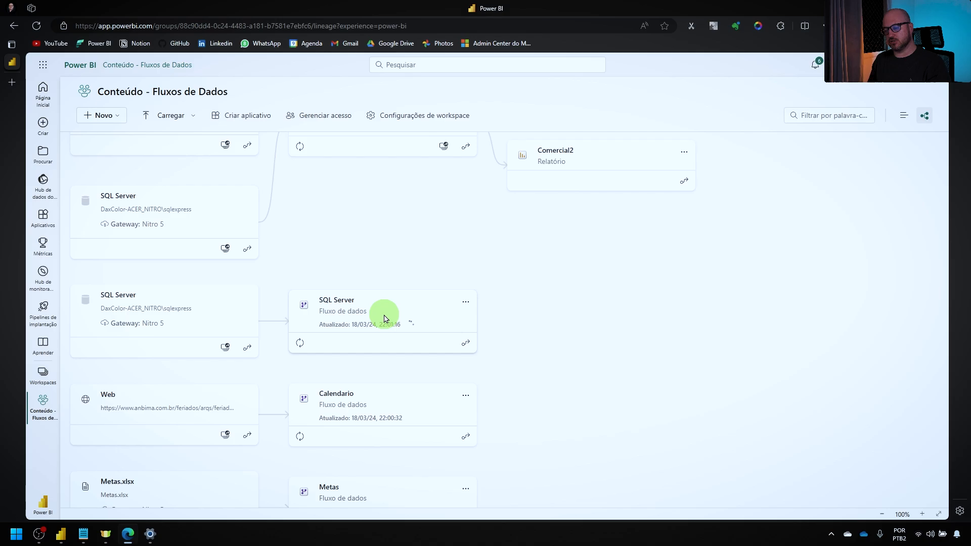
{"action": "scroll", "coordinate": [383, 310], "scroll_direction": "up", "scroll_amount": 3}
{"action": "scroll", "coordinate": [399, 303], "scroll_direction": "down", "scroll_amount": 4}
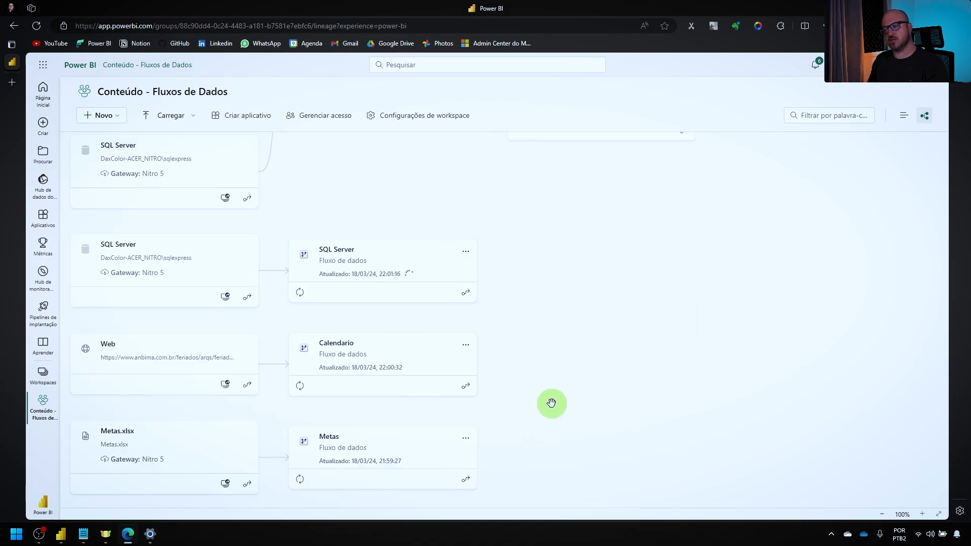
{"action": "scroll", "coordinate": [545, 403], "scroll_direction": "up", "scroll_amount": 3}
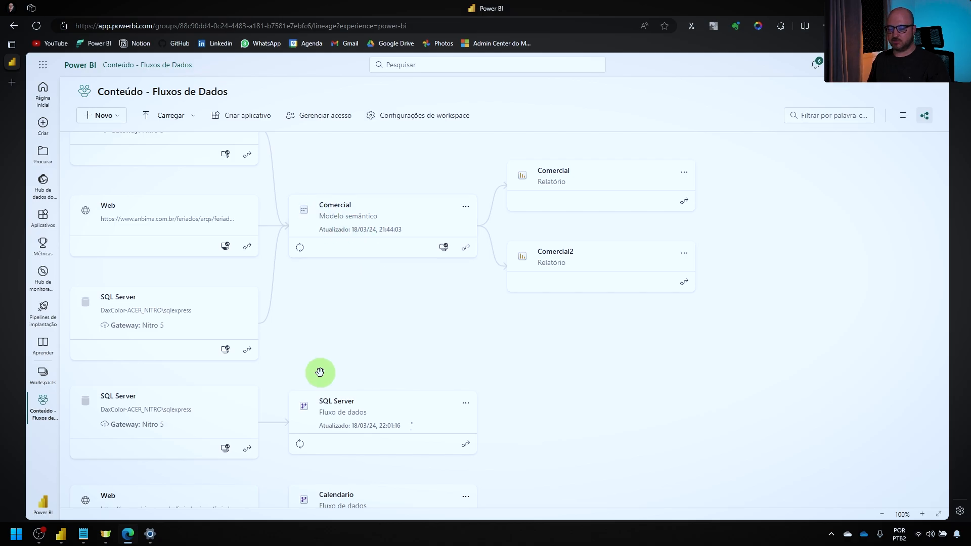
- Switch to the Comercial Power Query Editor in Power BI Desktop and connect a new query to the Power Platform source Fluxos de dados
{"action": "mouse_move", "coordinate": [58, 538]}
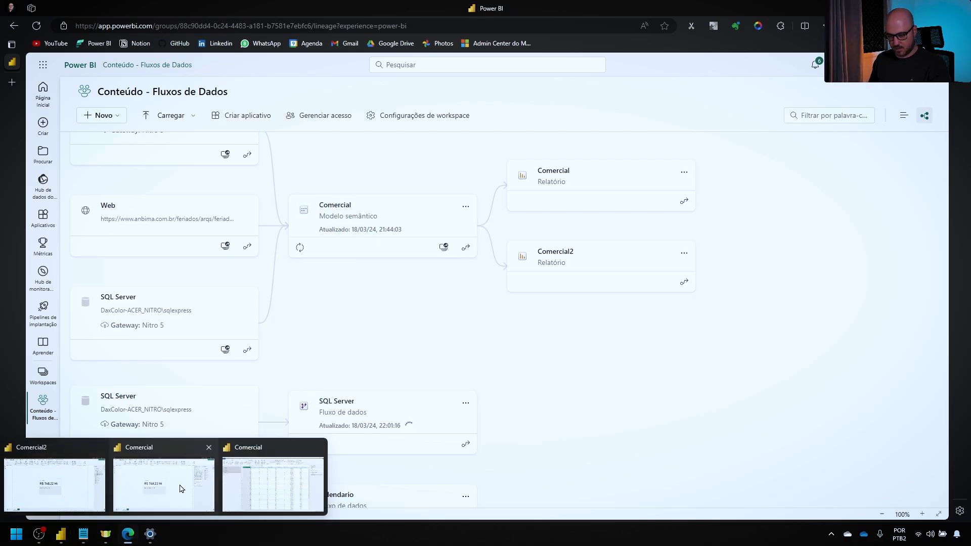
{"action": "left_click", "coordinate": [248, 485]}
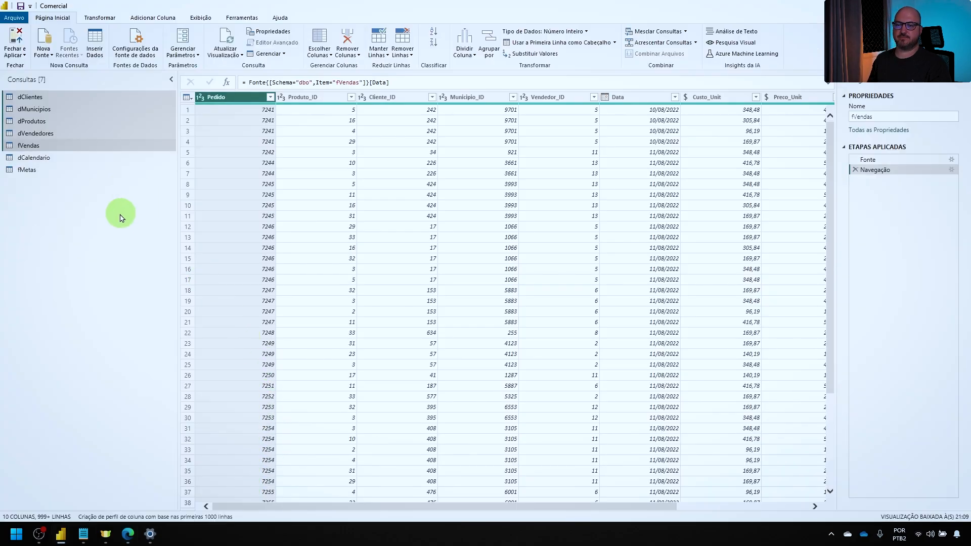
{"action": "left_click", "coordinate": [41, 158]}
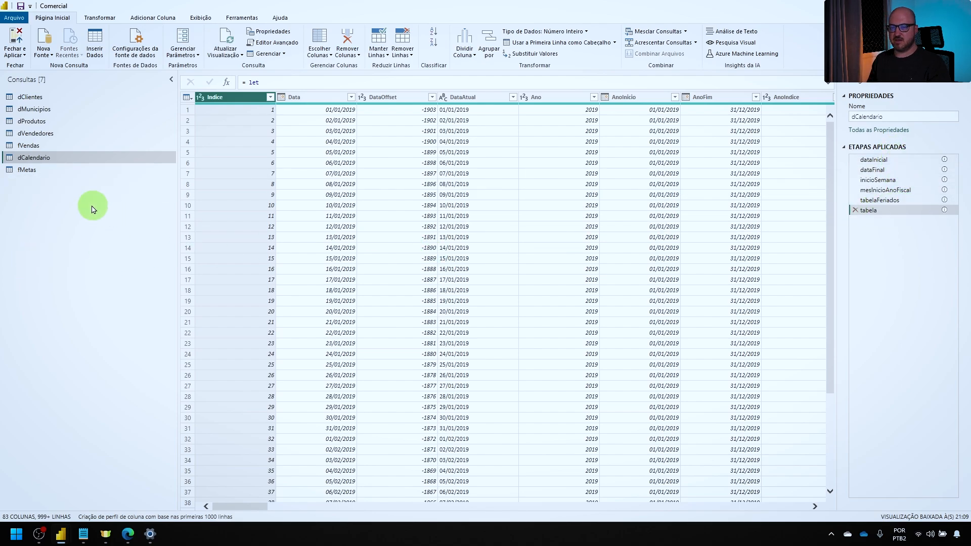
{"action": "right_click", "coordinate": [47, 191]}
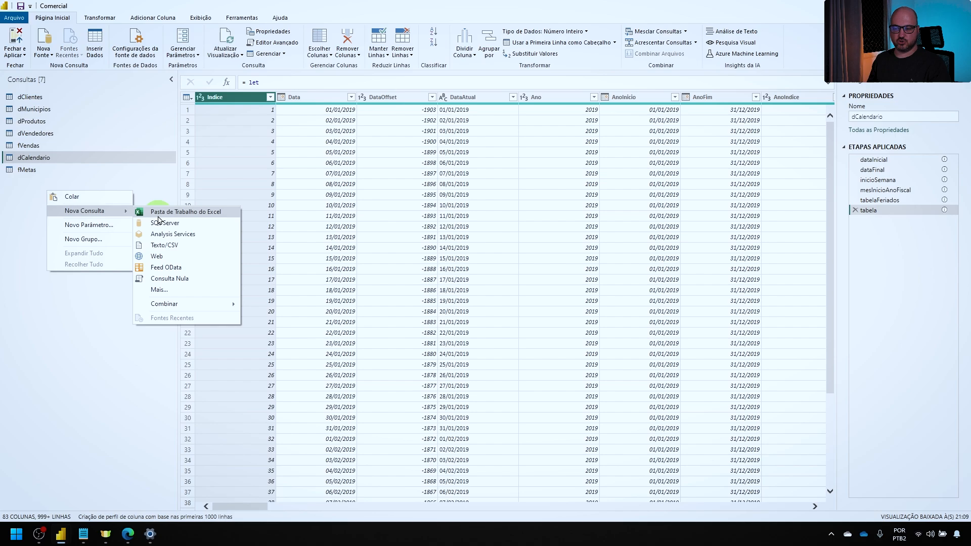
{"action": "left_click", "coordinate": [340, 292]}
{"action": "left_click", "coordinate": [424, 275]}
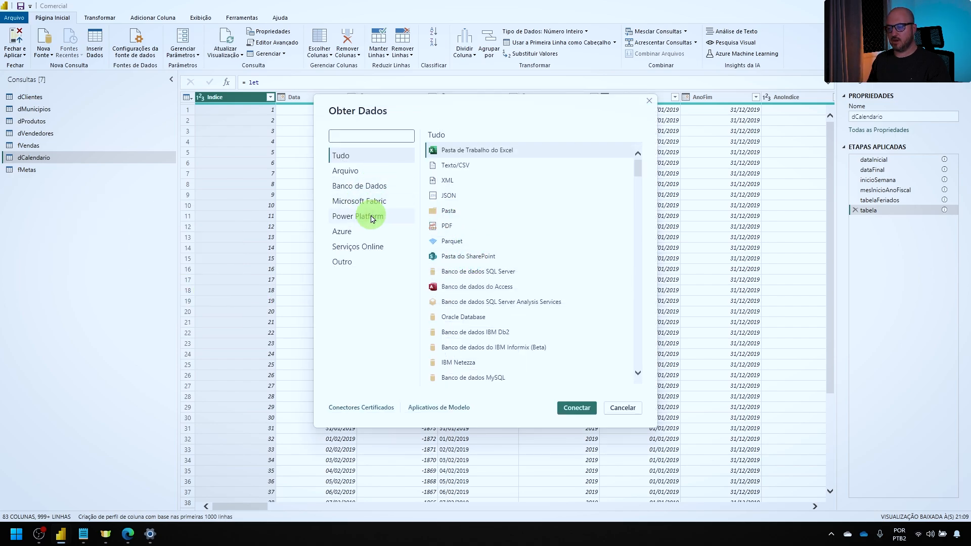
{"action": "left_click", "coordinate": [372, 218]}
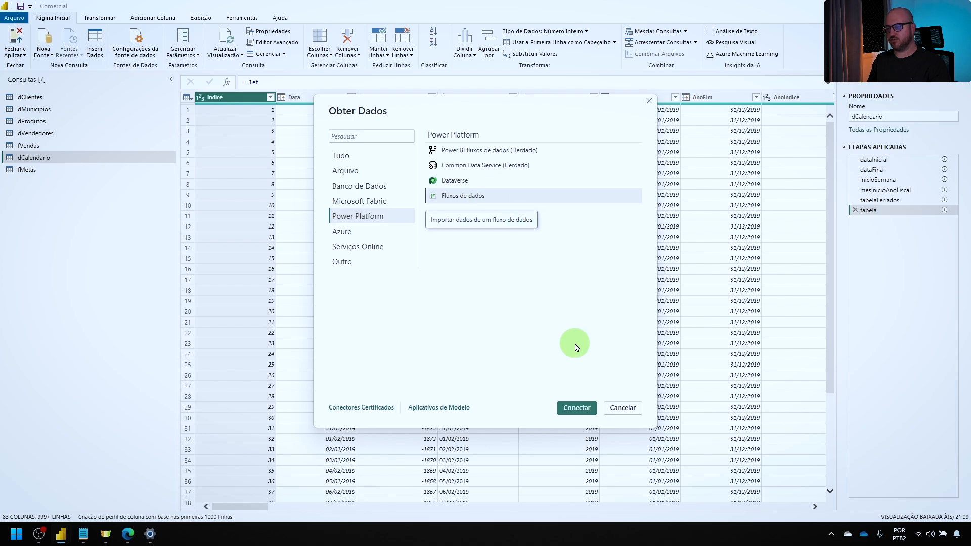
{"action": "left_click", "coordinate": [577, 407]}
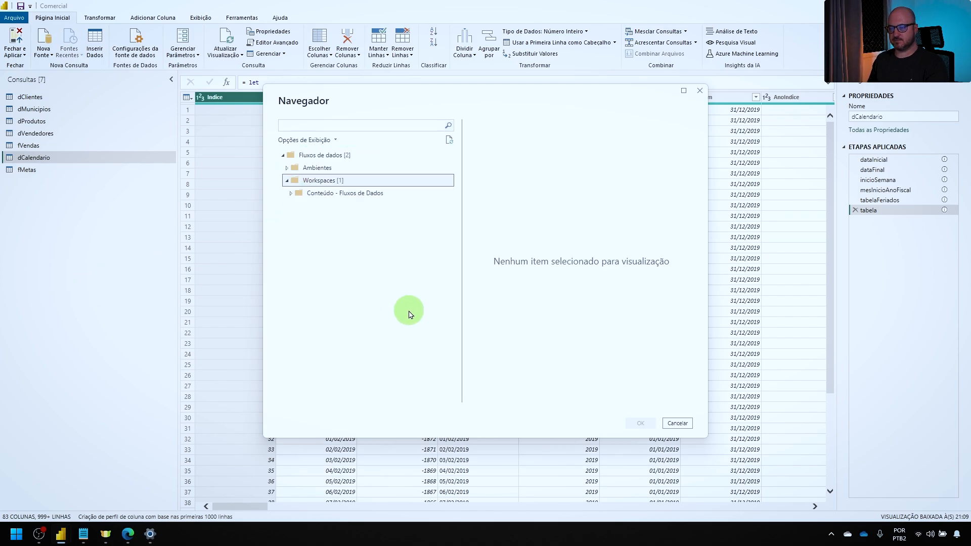
- Import dCalendario from the Calendario dataflow in the Conteúdo - Fluxos de Dados workspace and compare it with the original dCalendario query
{"action": "left_click", "coordinate": [291, 193]}
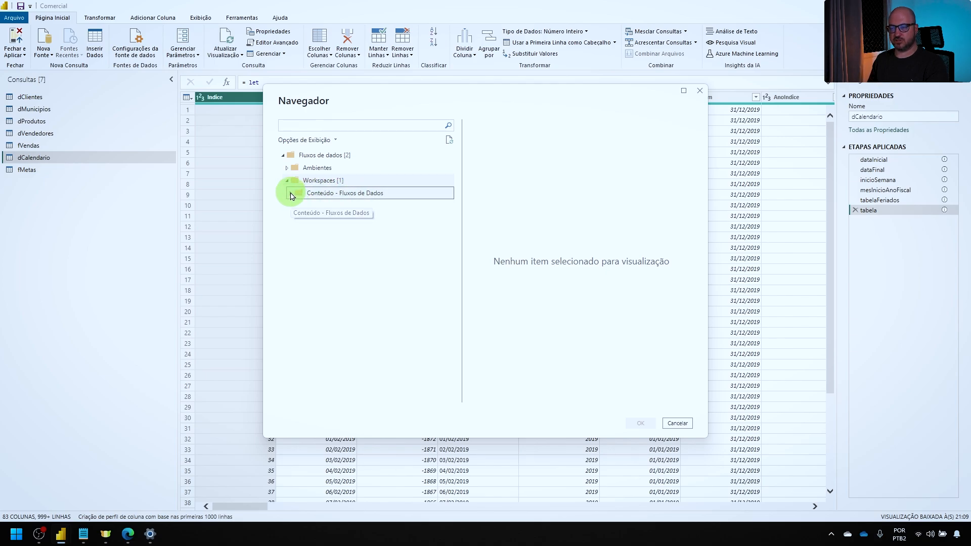
{"action": "left_click", "coordinate": [296, 207]}
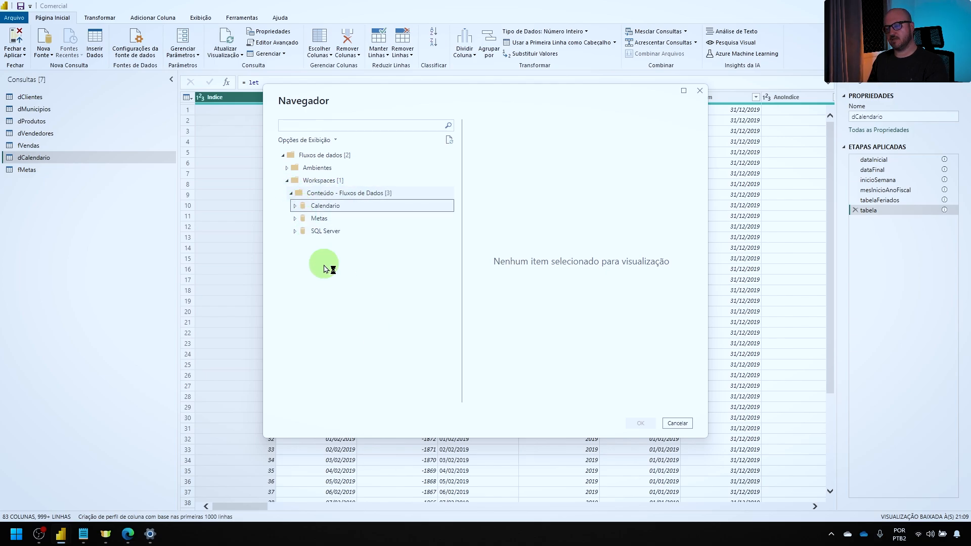
{"action": "left_click", "coordinate": [307, 219]}
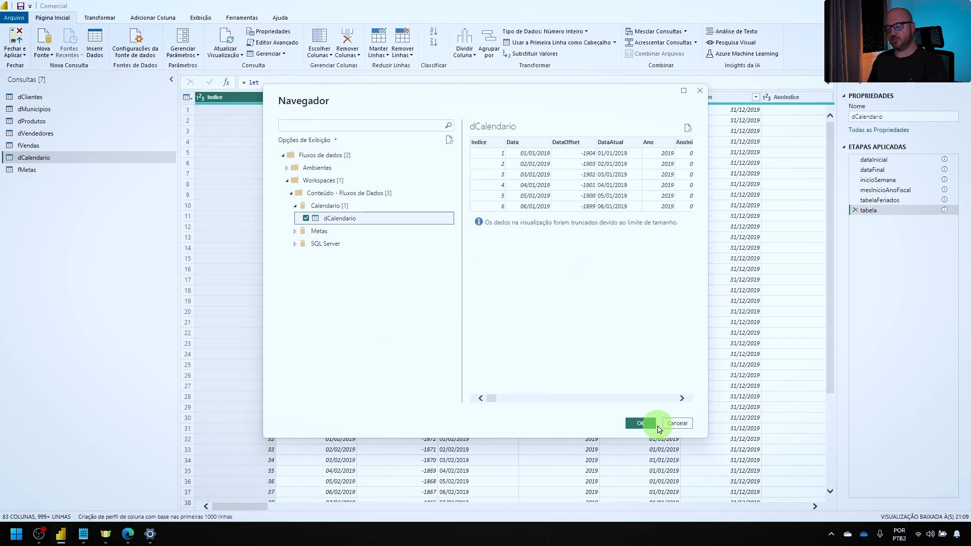
{"action": "left_click", "coordinate": [647, 424]}
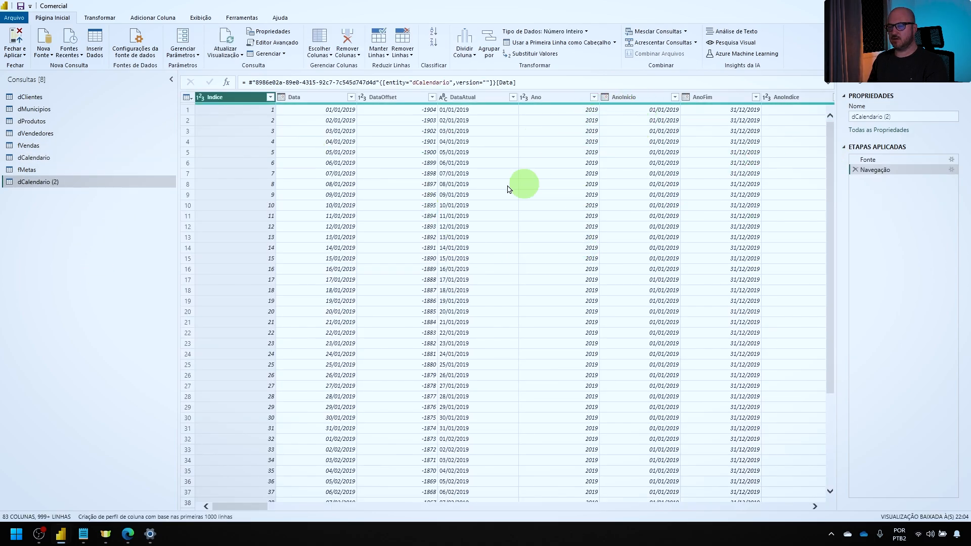
{"action": "left_click", "coordinate": [61, 156]}
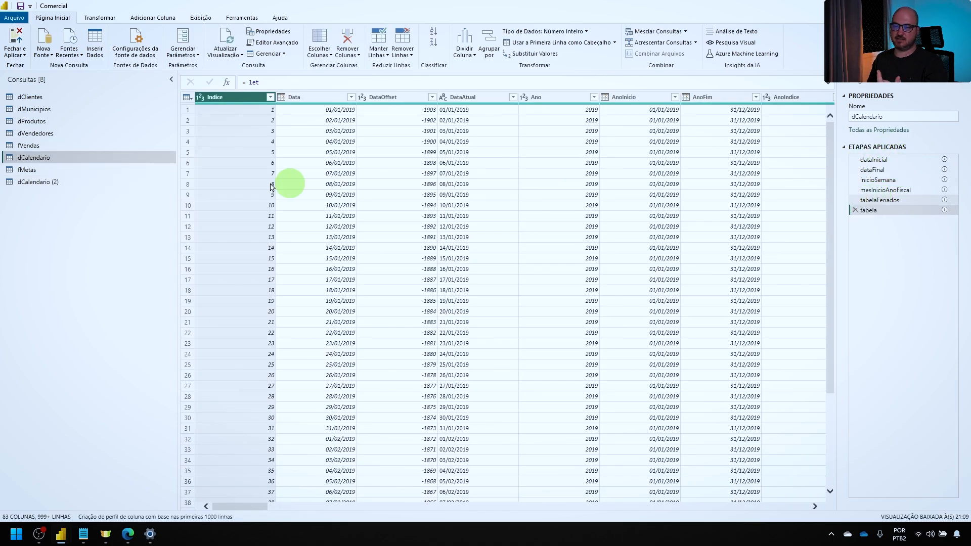
{"action": "left_click", "coordinate": [61, 182]}
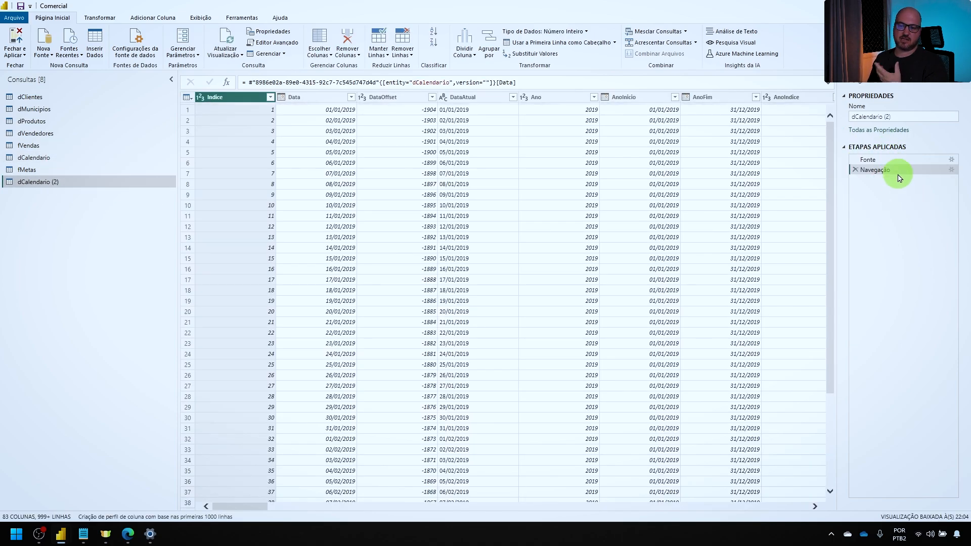
- Delete the original dCalendario query and rename the imported dCalendario (2) query as dCalendario
{"action": "left_click", "coordinate": [54, 161]}
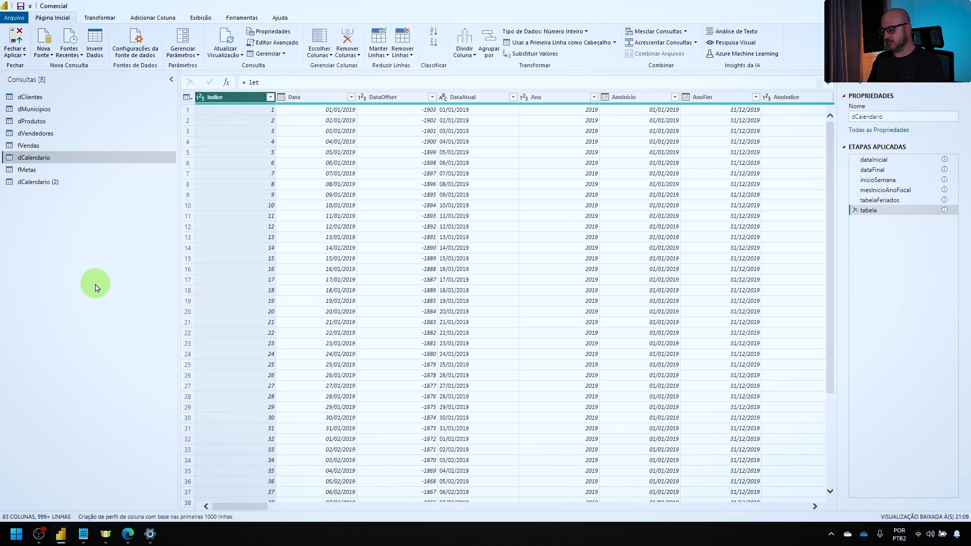
{"action": "key", "text": "Delete"}
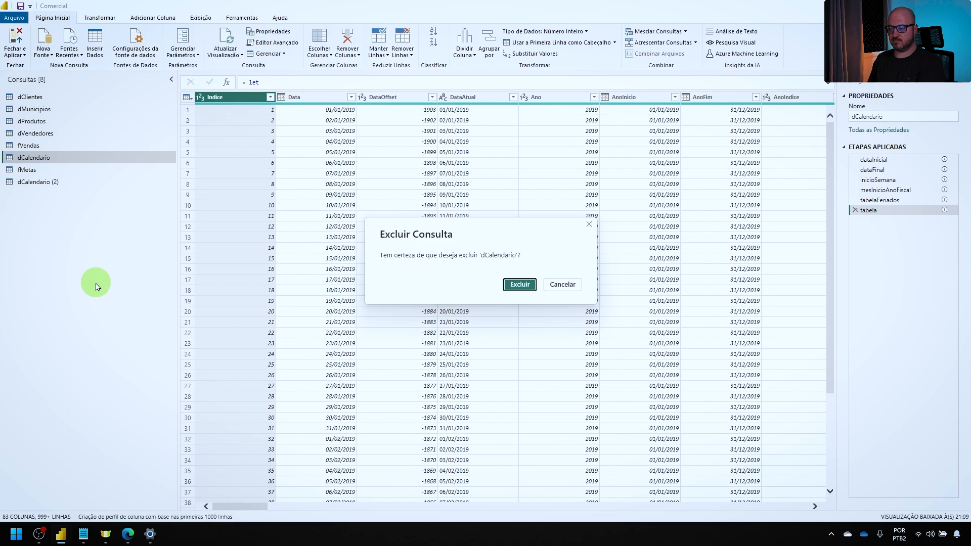
{"action": "key", "text": "Return"}
{"action": "left_click", "coordinate": [71, 171]}
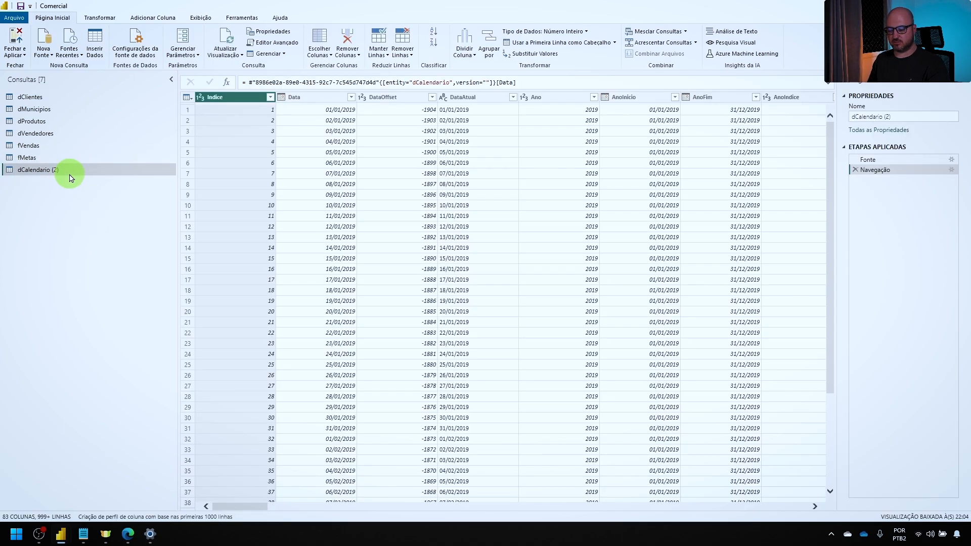
{"action": "double_click", "coordinate": [71, 172]}
{"action": "key", "text": "End"}
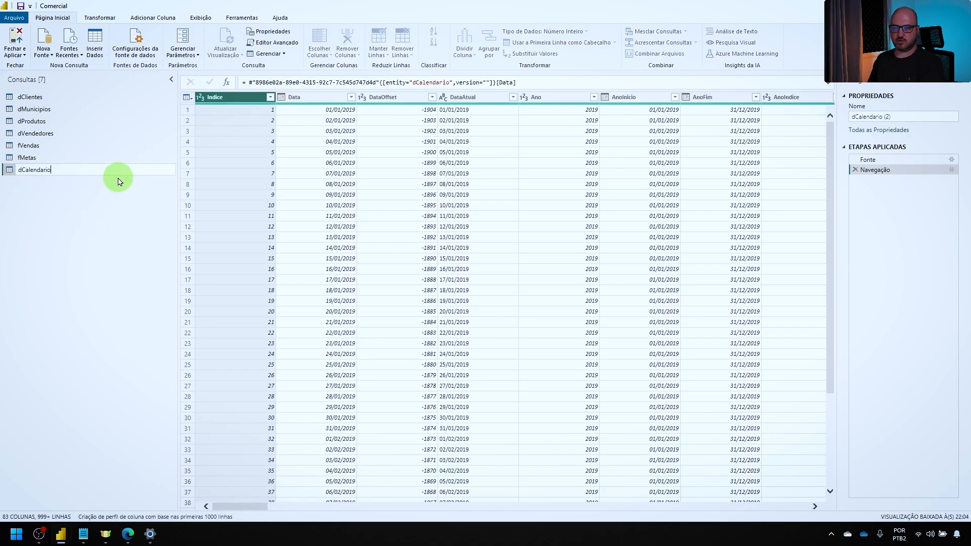
{"action": "key", "text": "Return"}
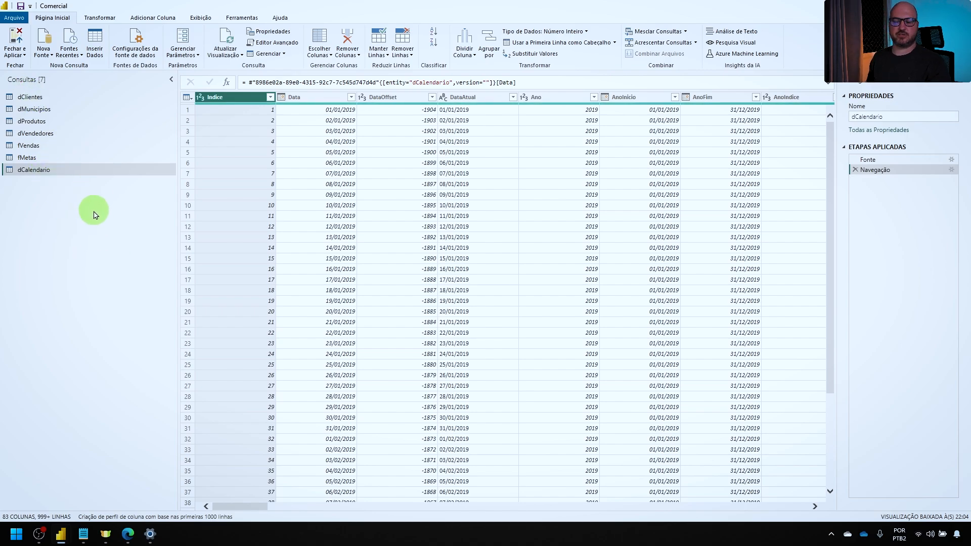
- Import fMetas from the Metas dataflow in the Conteúdo - Fluxos de Dados workspace through the Power Platform source Fluxos de dados
{"action": "right_click", "coordinate": [89, 215]}
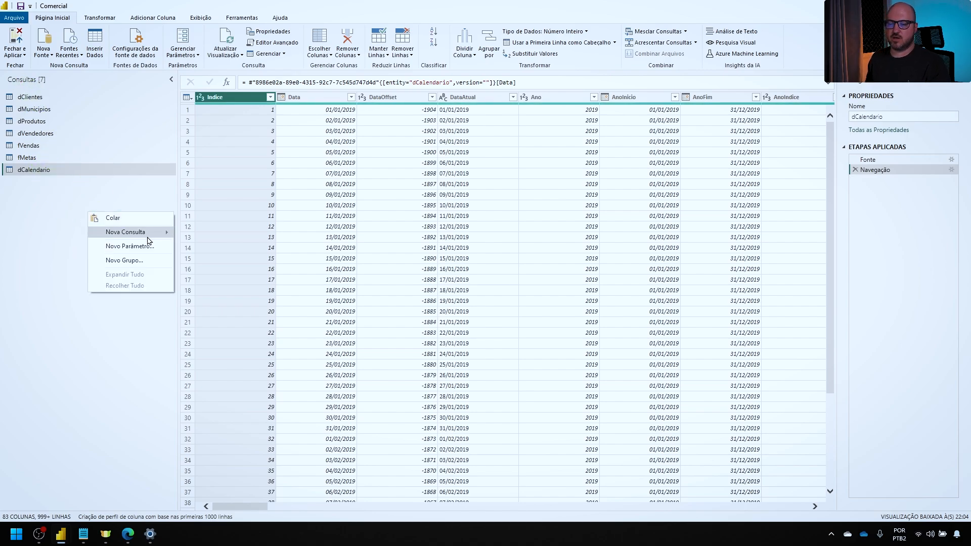
{"action": "mouse_move", "coordinate": [145, 233]}
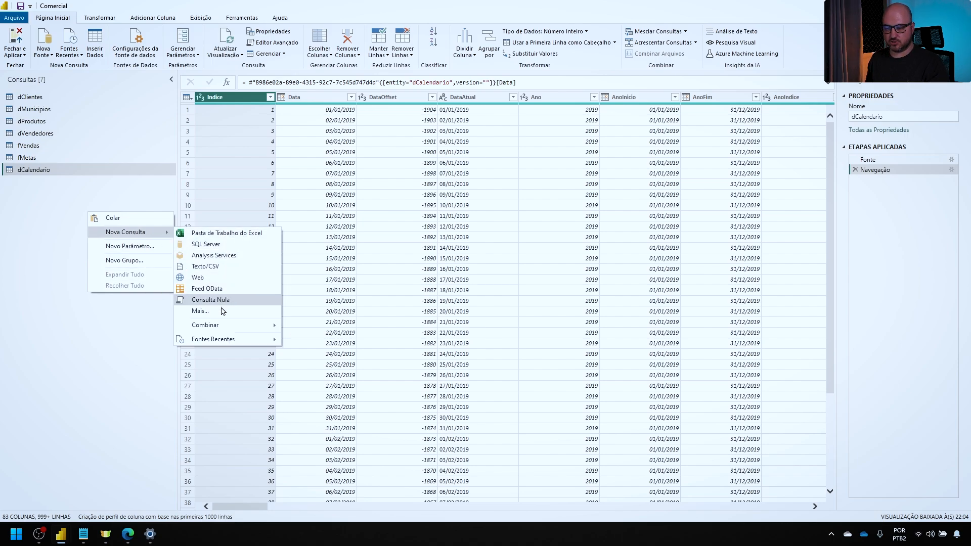
{"action": "left_click", "coordinate": [200, 311]}
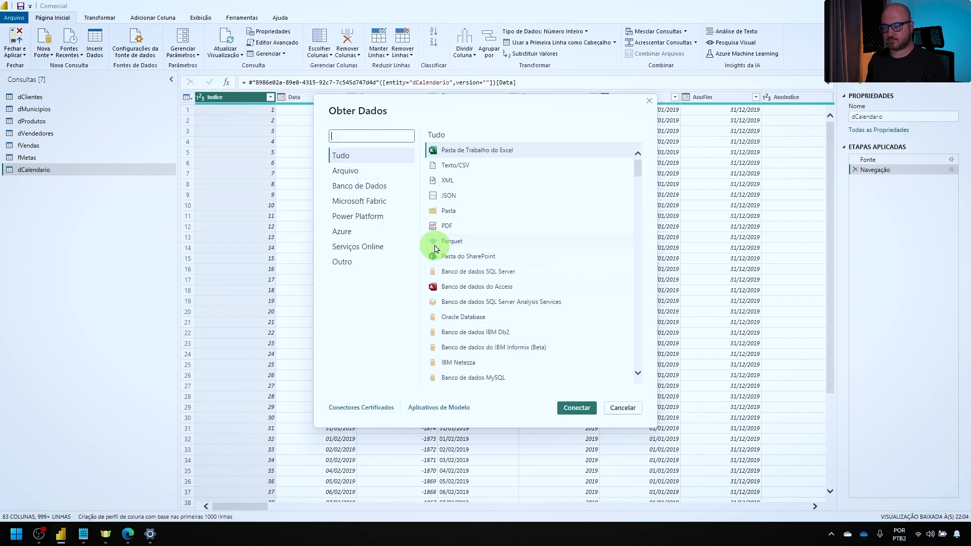
{"action": "left_click", "coordinate": [394, 216]}
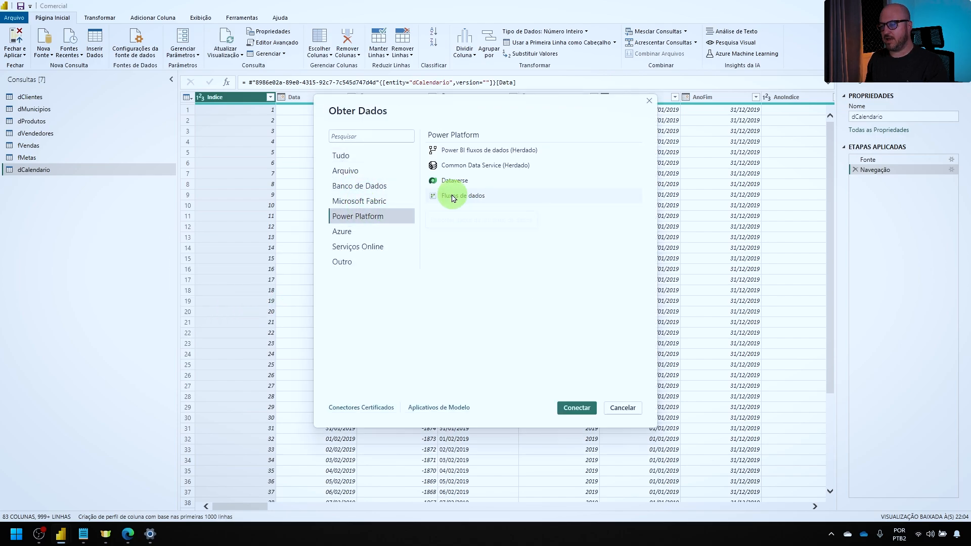
{"action": "left_click", "coordinate": [447, 196]}
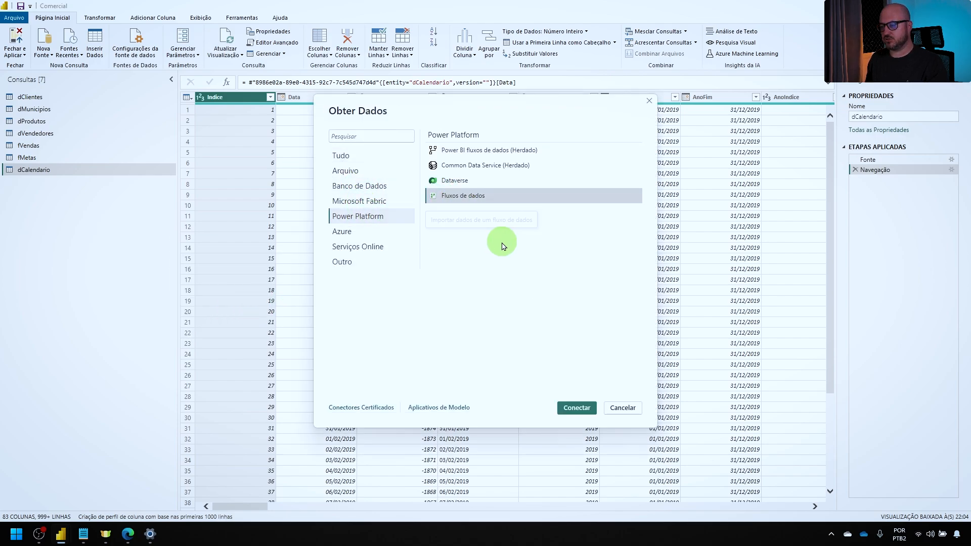
{"action": "left_click", "coordinate": [578, 407]}
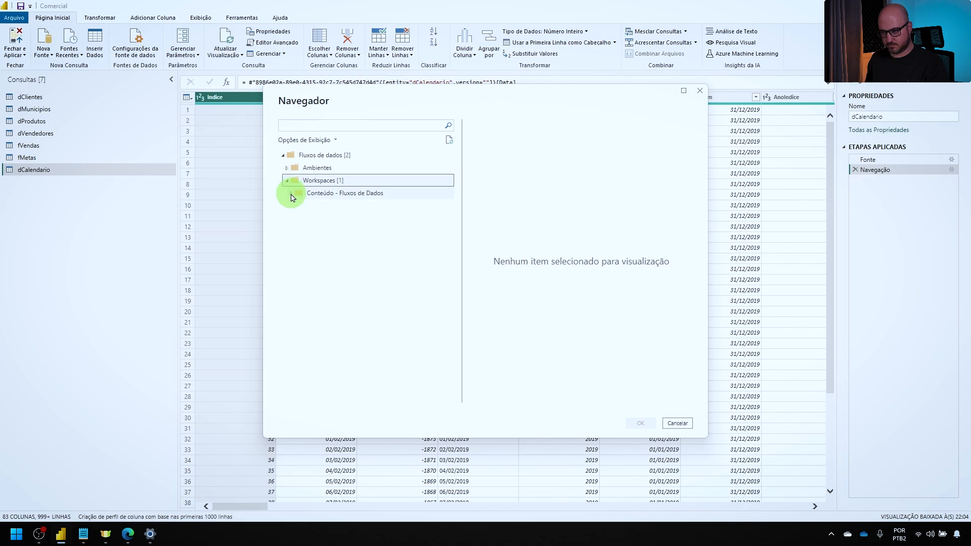
{"action": "left_click", "coordinate": [292, 194]}
{"action": "left_click", "coordinate": [294, 220]}
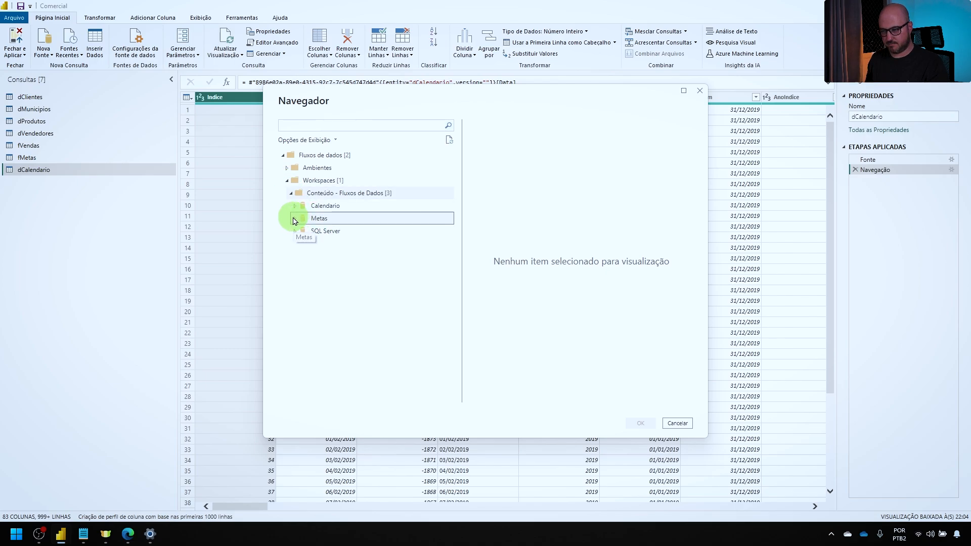
{"action": "left_click", "coordinate": [305, 232]}
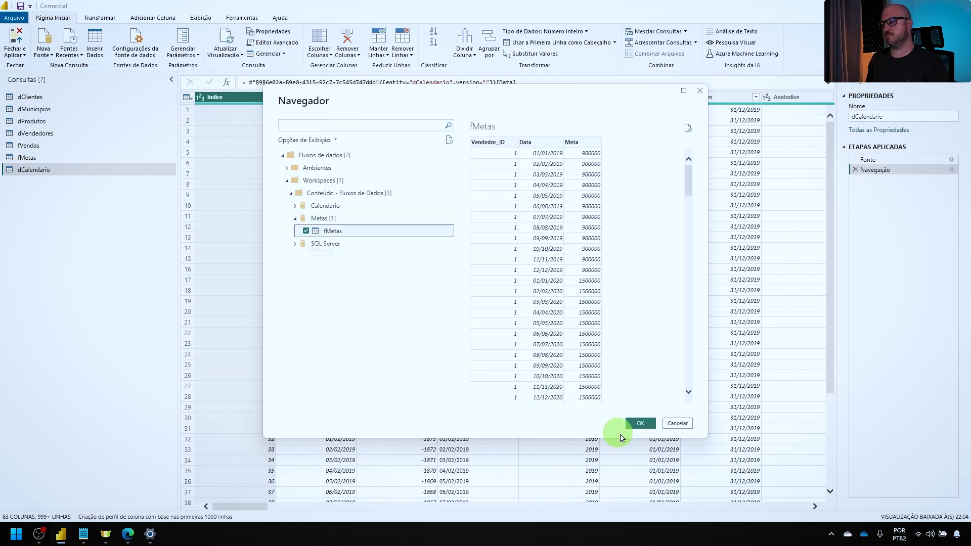
{"action": "left_click", "coordinate": [641, 423]}
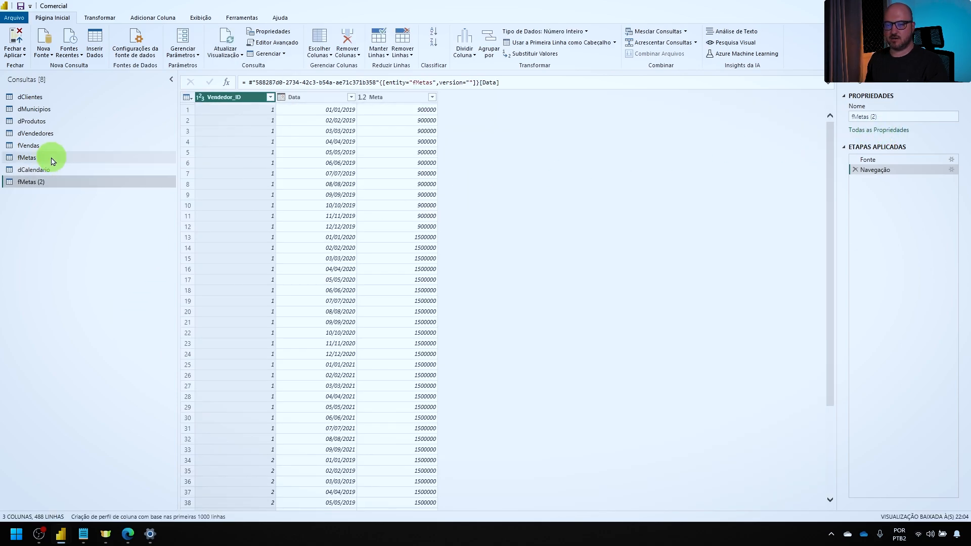
- Delete the original fMetas query and rename the imported fMetas (2) query as fMetas
{"action": "right_click", "coordinate": [53, 160]}
{"action": "left_click", "coordinate": [81, 190]}
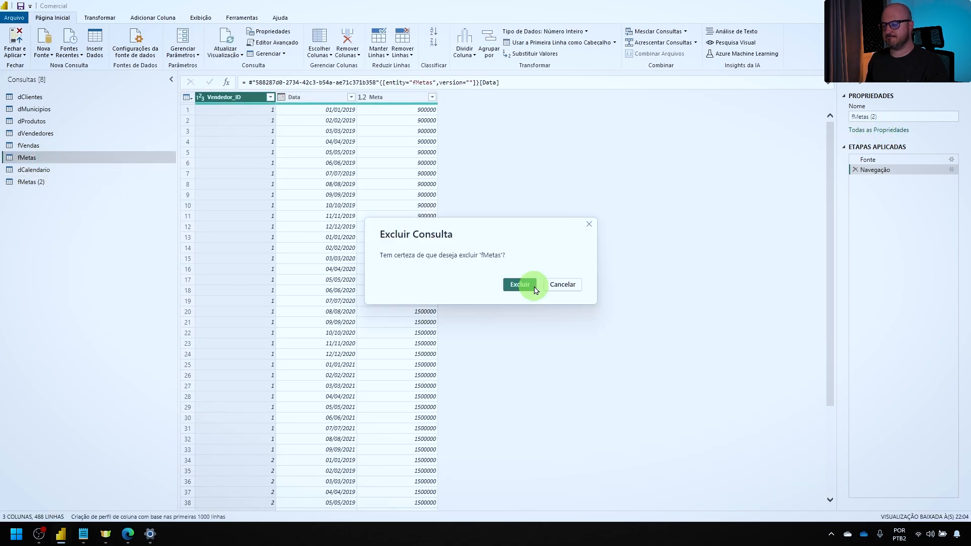
{"action": "left_click", "coordinate": [535, 289]}
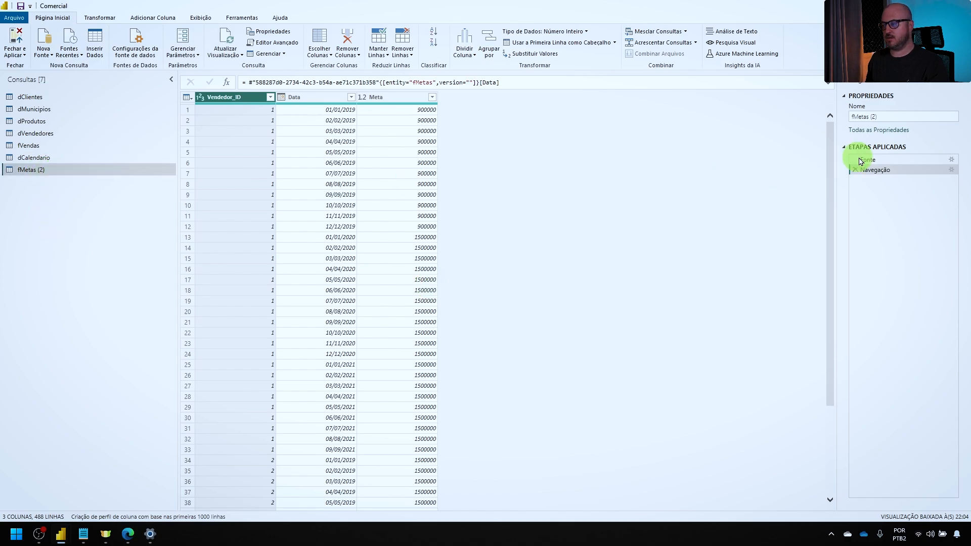
{"action": "left_click", "coordinate": [896, 117]}
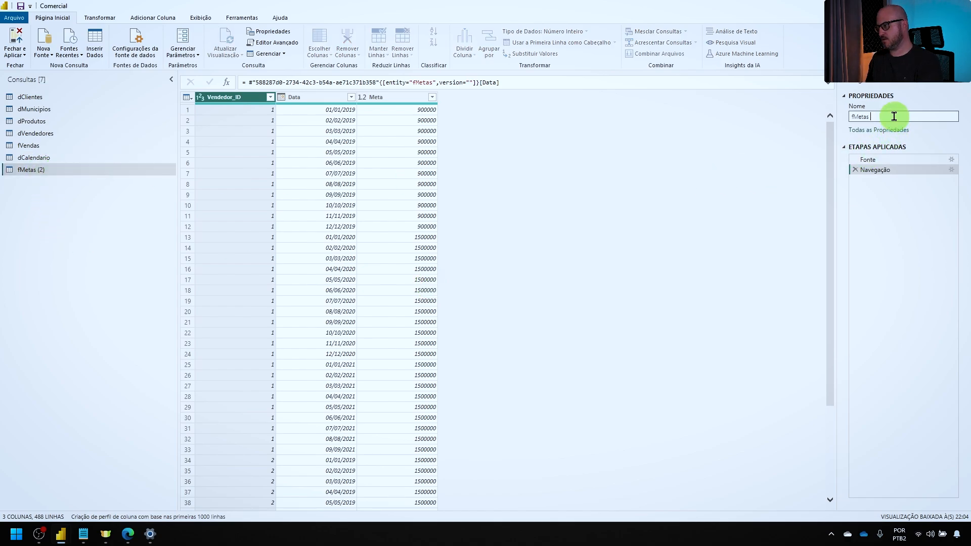
{"action": "key", "text": "Return"}
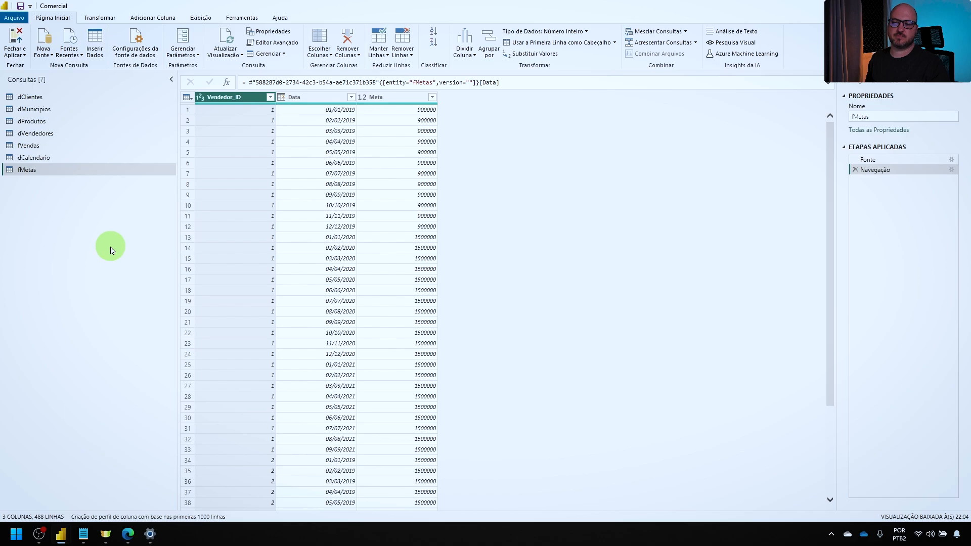
- Switch to the Power BI service in Edge and reload the workspace lineage to check the SQL Server dataflow's refresh
{"action": "left_click", "coordinate": [126, 488]}
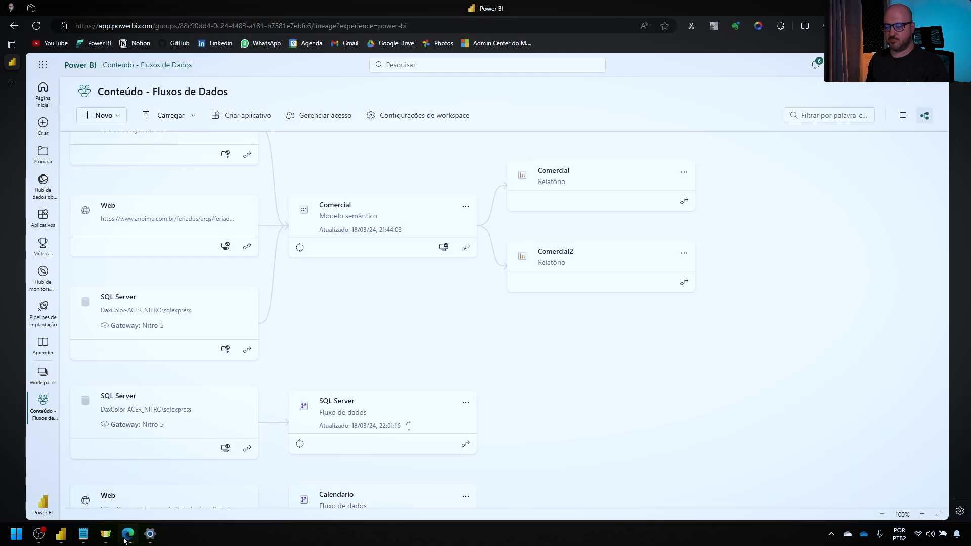
{"action": "scroll", "coordinate": [392, 354], "scroll_direction": "up", "scroll_amount": 1}
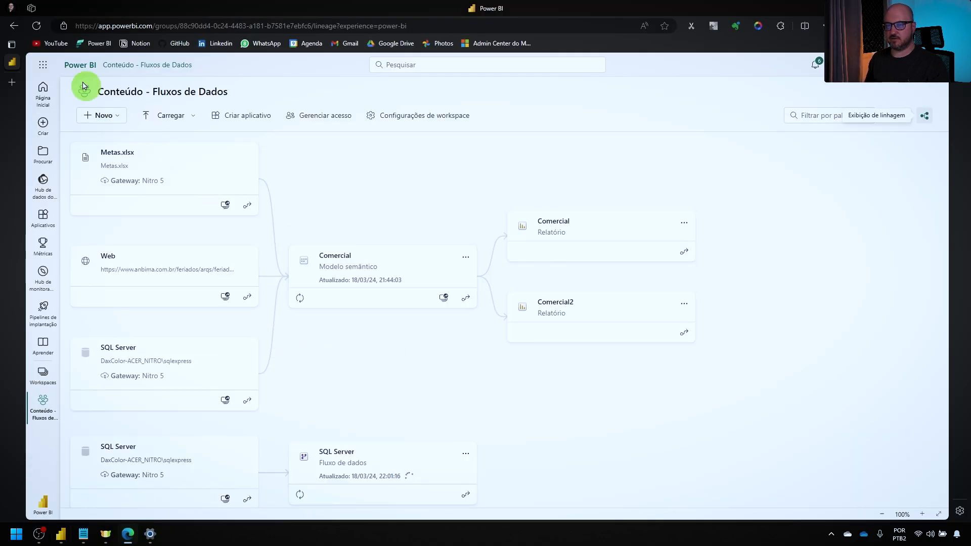
{"action": "left_click", "coordinate": [37, 26]}
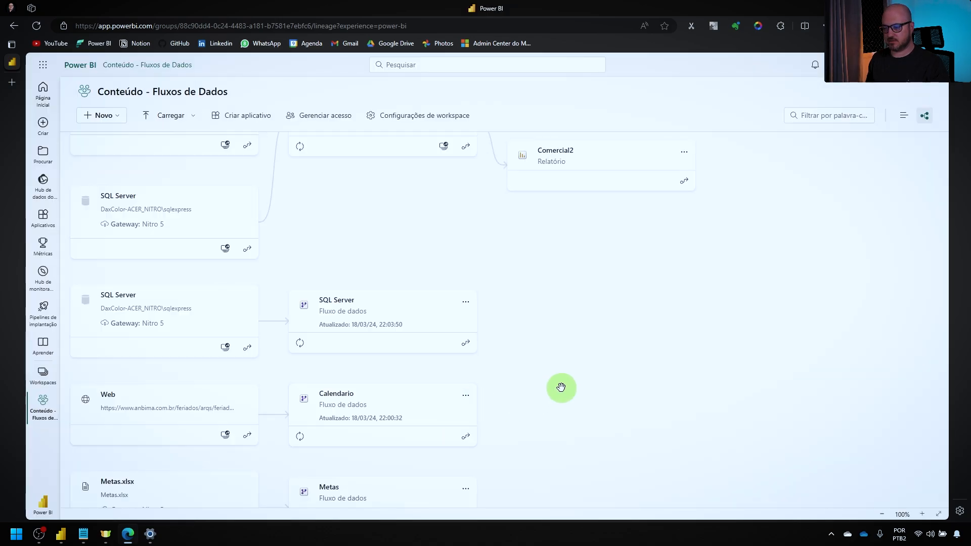
{"action": "scroll", "coordinate": [340, 269], "scroll_direction": "down", "scroll_amount": 1}
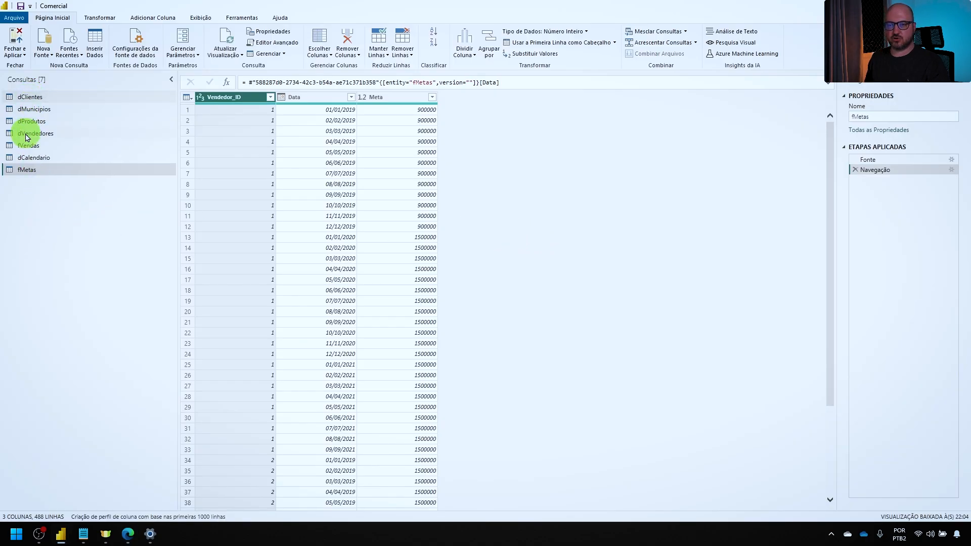
- In the Comercial Power Query Editor, connect another new query to the Power Platform source Fluxos de dados
{"action": "right_click", "coordinate": [67, 233]}
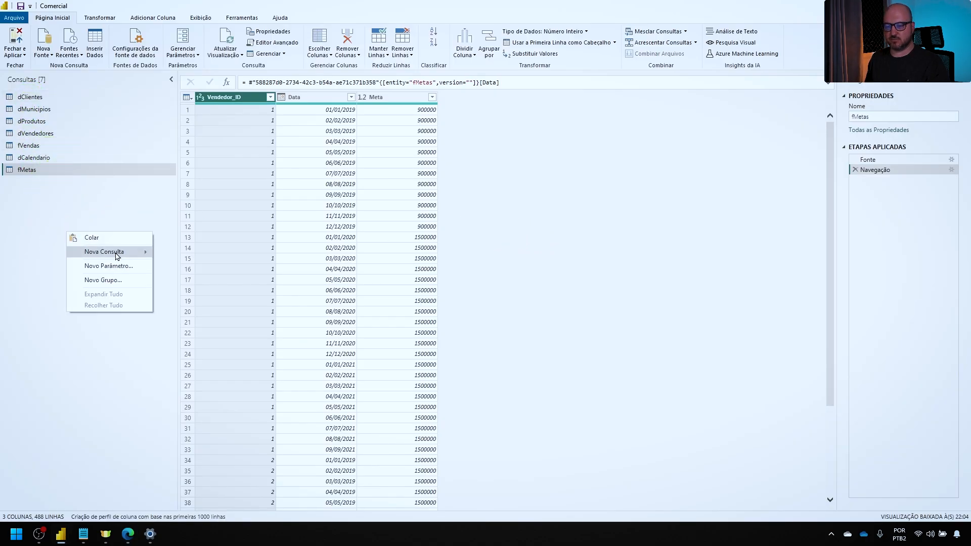
{"action": "mouse_move", "coordinate": [116, 256]}
{"action": "left_click", "coordinate": [187, 332]}
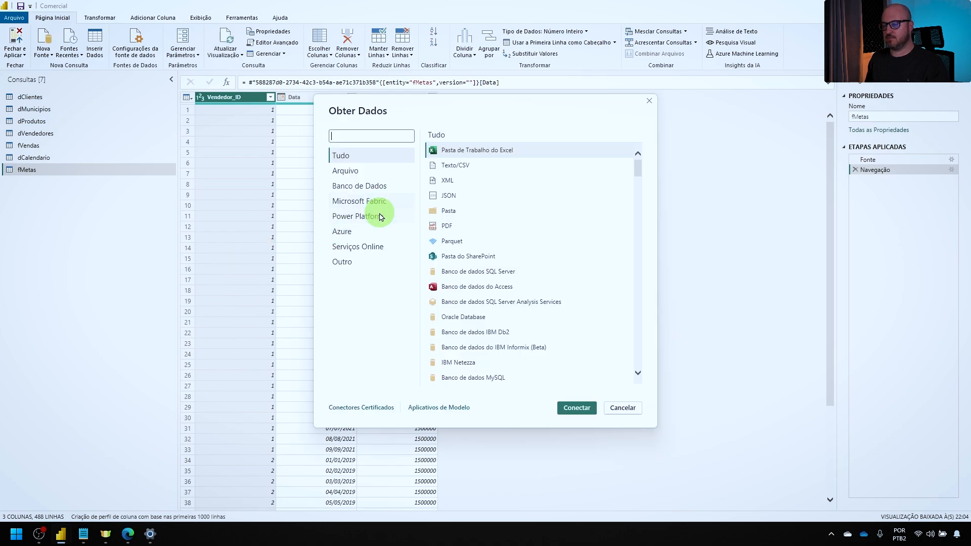
{"action": "left_click", "coordinate": [381, 216]}
{"action": "left_click", "coordinate": [473, 197]}
{"action": "left_click", "coordinate": [576, 408]}
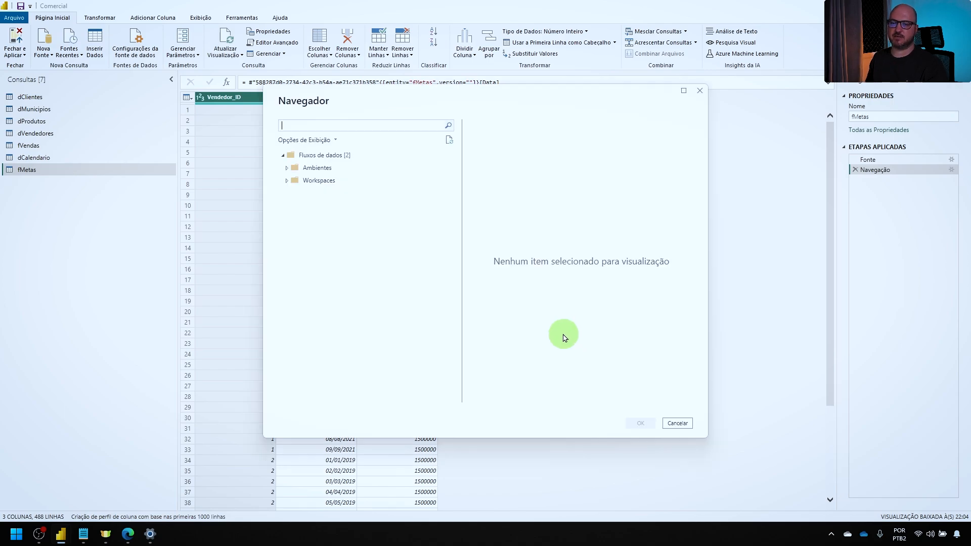
- Import dClientes, dMunicipios, dProdutos, dVendedores and fVendas from the SQL Server dataflow in the Conteúdo - Fluxos de Dados workspace
{"action": "left_click", "coordinate": [286, 181]}
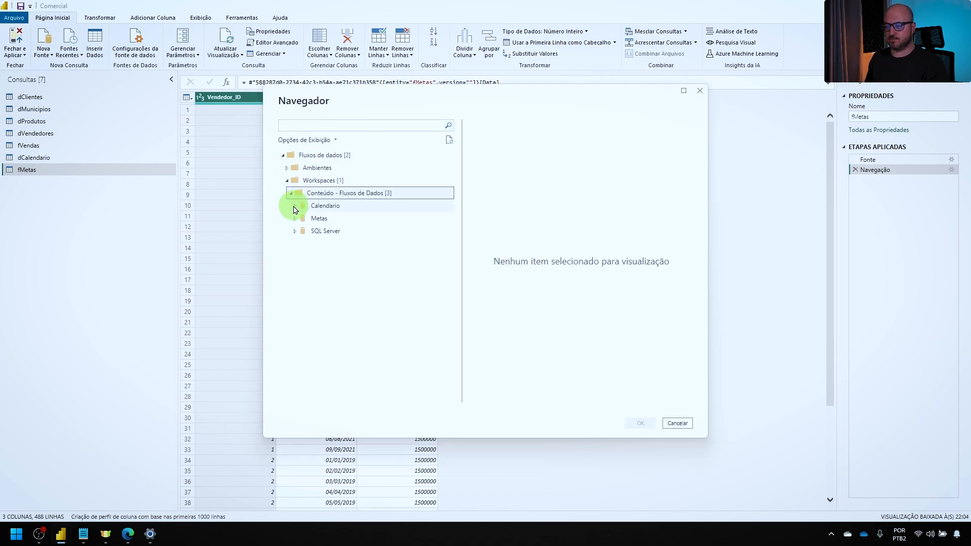
{"action": "left_click", "coordinate": [296, 230]}
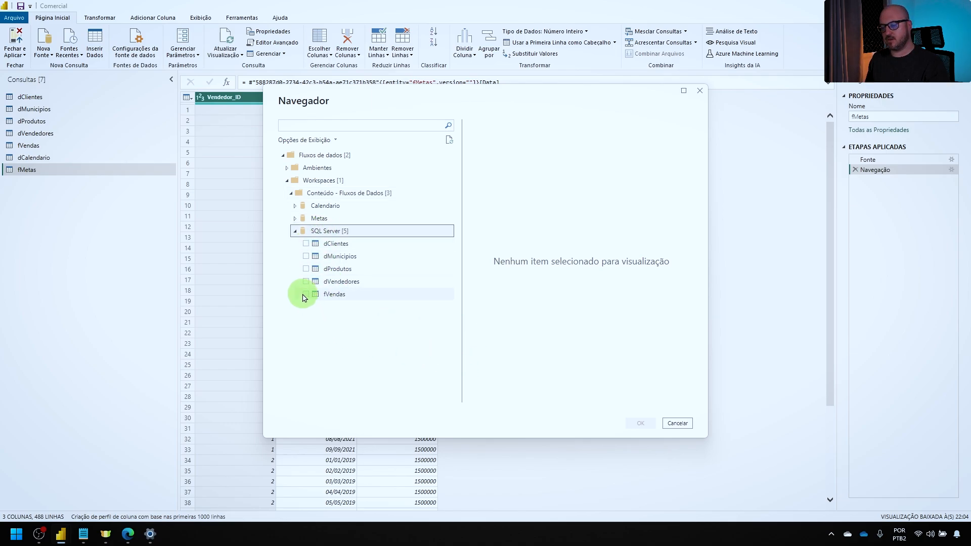
{"action": "left_click", "coordinate": [305, 295]}
{"action": "left_click", "coordinate": [306, 280]}
{"action": "left_click", "coordinate": [306, 256]}
{"action": "left_click", "coordinate": [306, 243]}
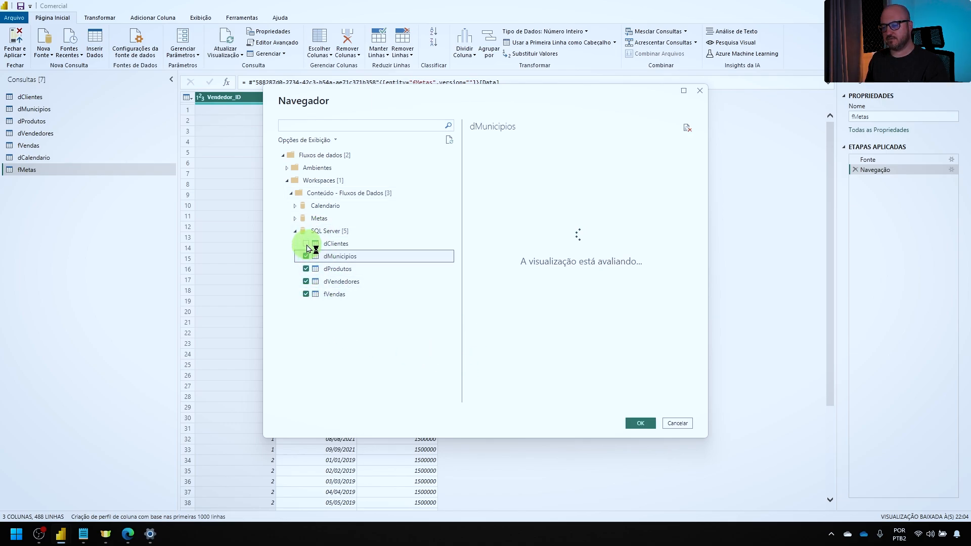
{"action": "left_click", "coordinate": [641, 423]}
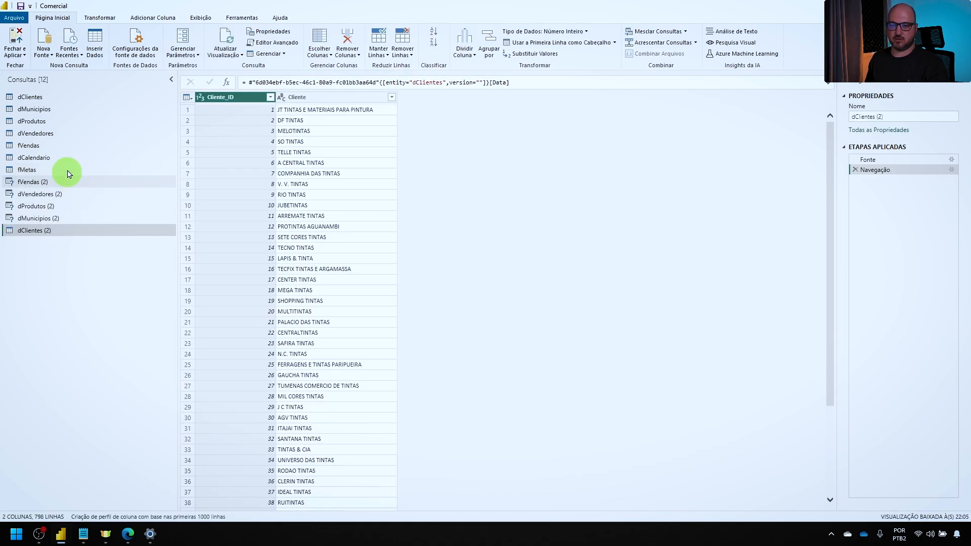
- Delete the original dClientes, dMunicipios, dProdutos, dVendedores and fVendas queries together
{"action": "left_click", "coordinate": [74, 99]}
{"action": "left_click", "coordinate": [77, 110], "text": "ctrl"}
{"action": "left_click", "coordinate": [74, 121], "text": "ctrl"}
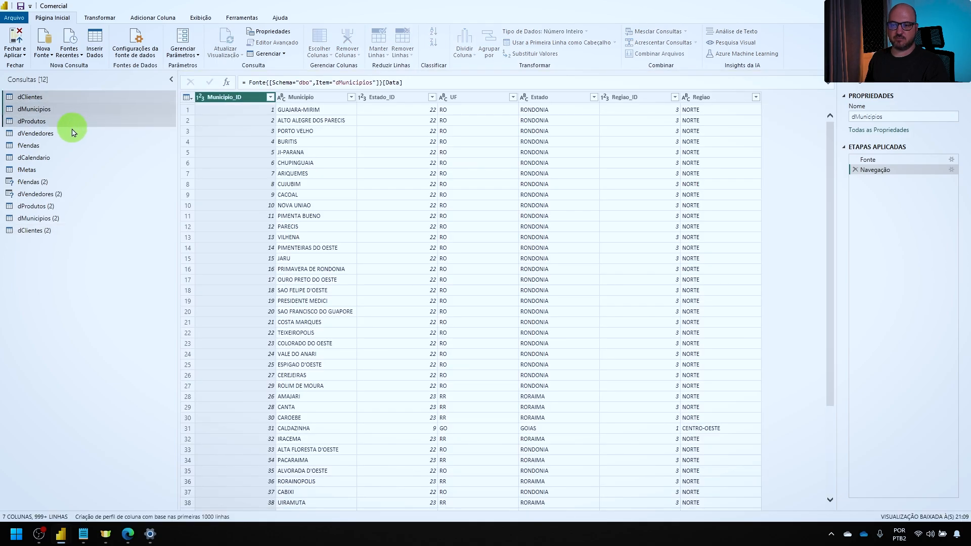
{"action": "left_click", "coordinate": [72, 134], "text": "ctrl"}
{"action": "left_click", "coordinate": [71, 146], "text": "ctrl"}
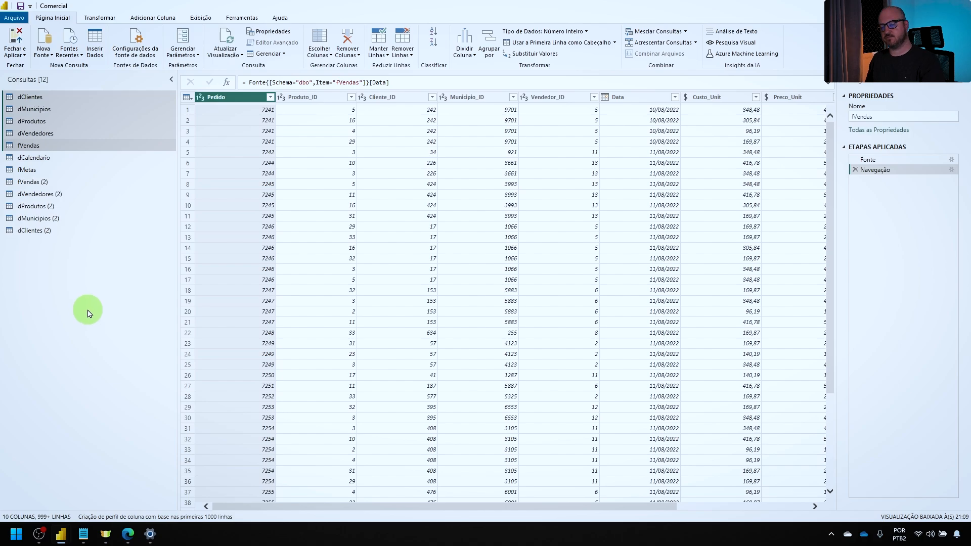
{"action": "key", "text": "Delete"}
{"action": "key", "text": "Return"}
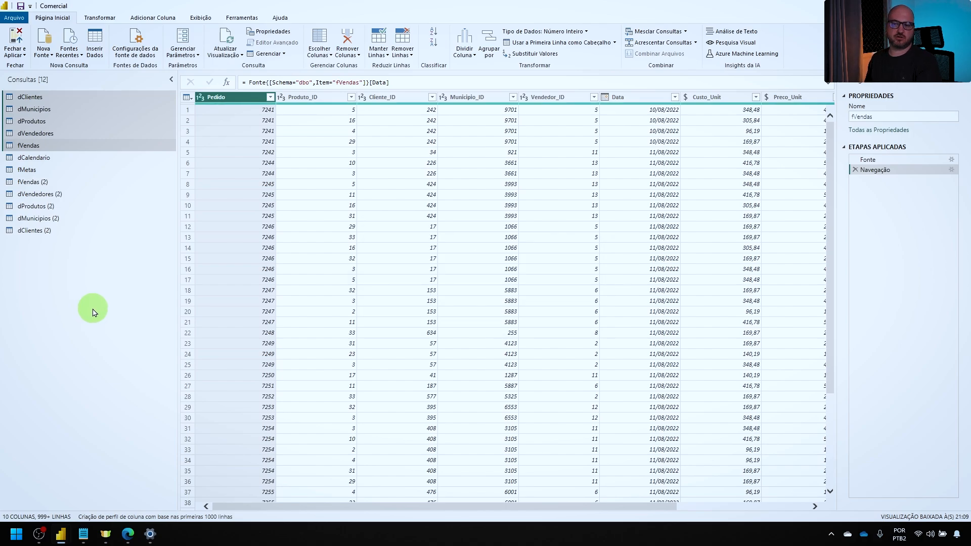
- Remove the (2) suffix from two imported dataflow queries, renaming them fVendas and dVendedores
{"action": "left_click", "coordinate": [87, 122]}
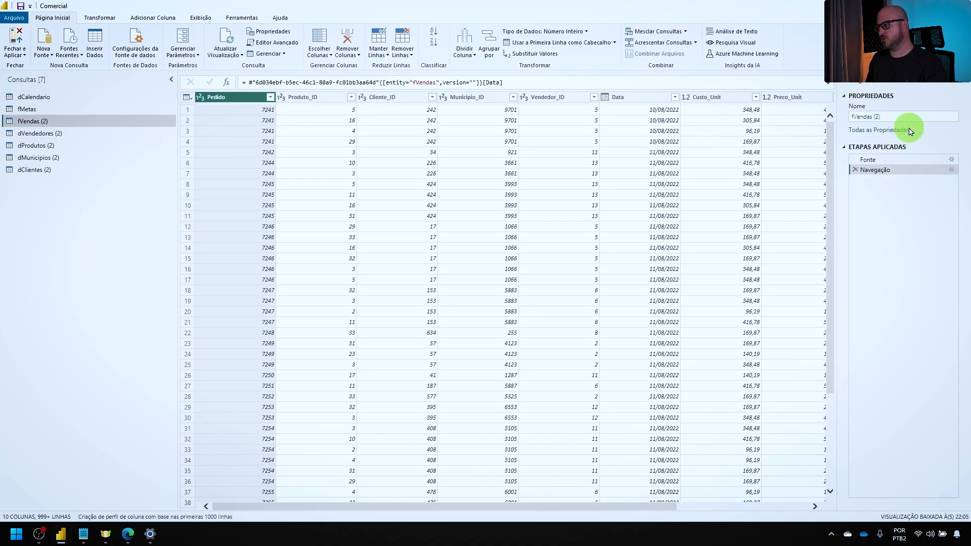
{"action": "left_click", "coordinate": [907, 118]}
{"action": "key", "text": "BackSpace"}
{"action": "key", "text": "BackSpace"}
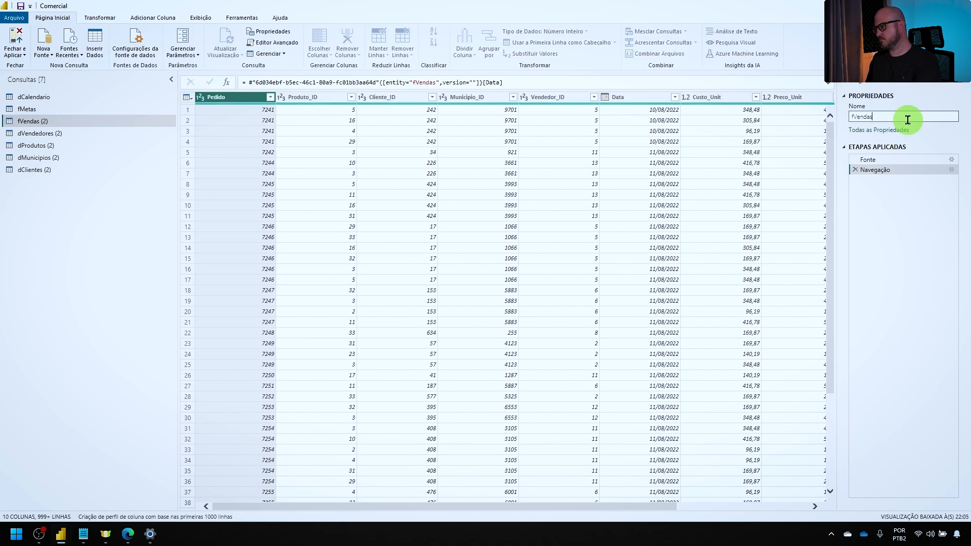
{"action": "key", "text": "Return"}
{"action": "left_click", "coordinate": [55, 134]}
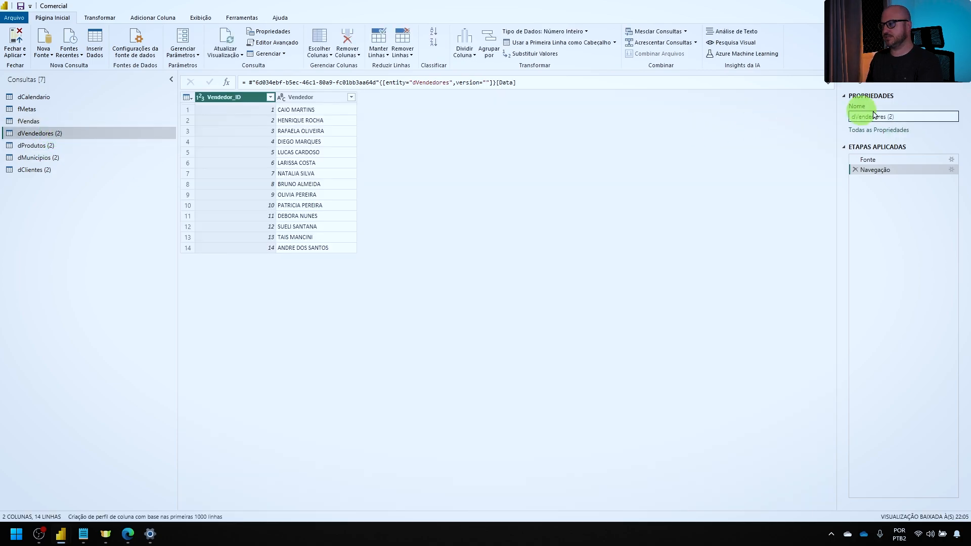
{"action": "left_click", "coordinate": [906, 116]}
{"action": "key", "text": "BackSpace"}
{"action": "key", "text": "BackSpace"}
{"action": "key", "text": "Return"}
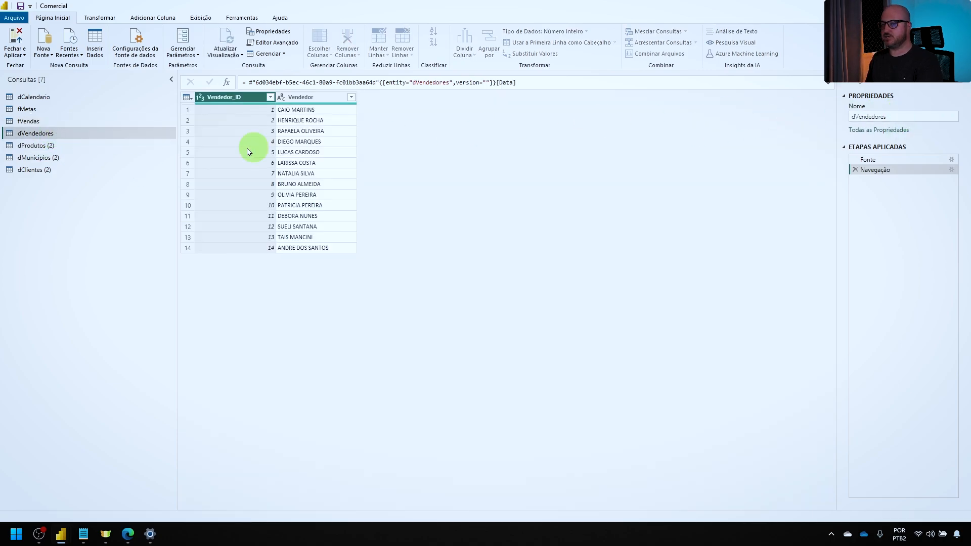
- Rename the imported dProdutos (2) and dClientes (2) queries as dProdutos and dClientes
{"action": "left_click", "coordinate": [71, 146]}
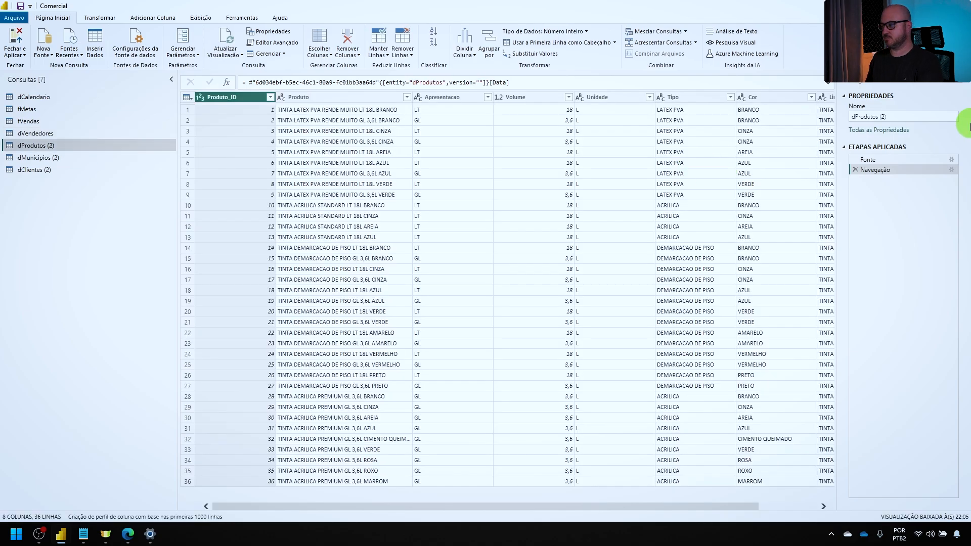
{"action": "left_click", "coordinate": [905, 116]}
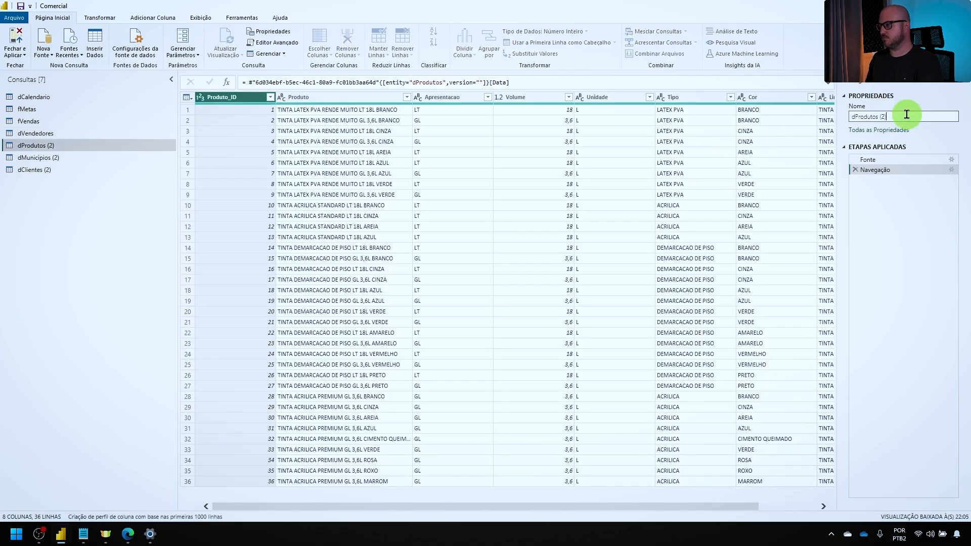
{"action": "key", "text": "Return"}
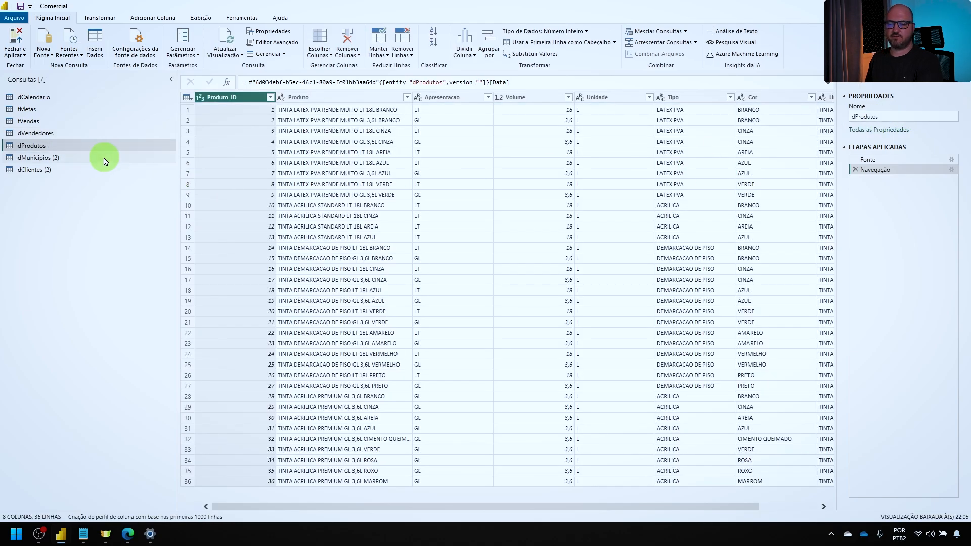
{"action": "left_click", "coordinate": [86, 169]}
{"action": "left_click", "coordinate": [913, 116]}
{"action": "key", "text": "BackSpace"}
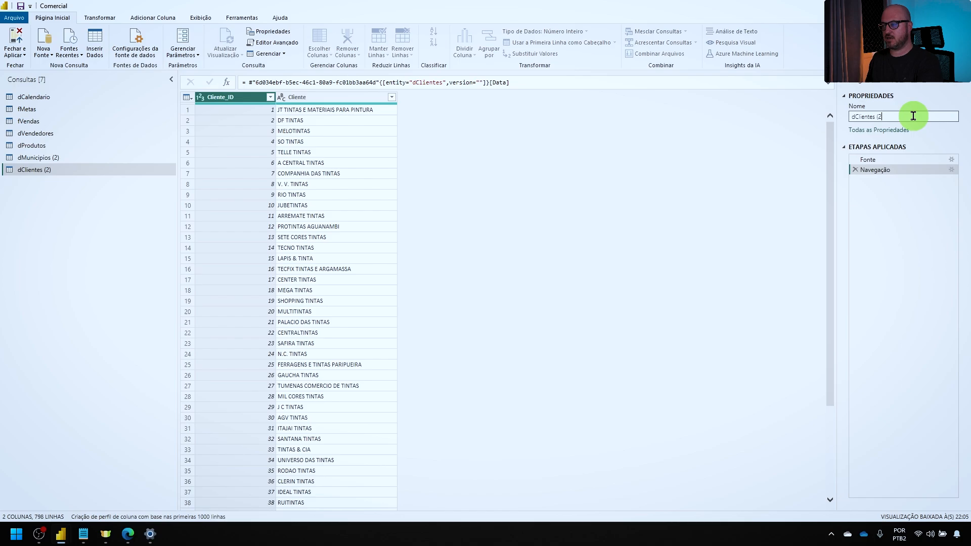
{"action": "key", "text": "Return"}
- Rename the imported dMunicipios (2) query as dMunicipios
{"action": "left_click", "coordinate": [58, 157]}
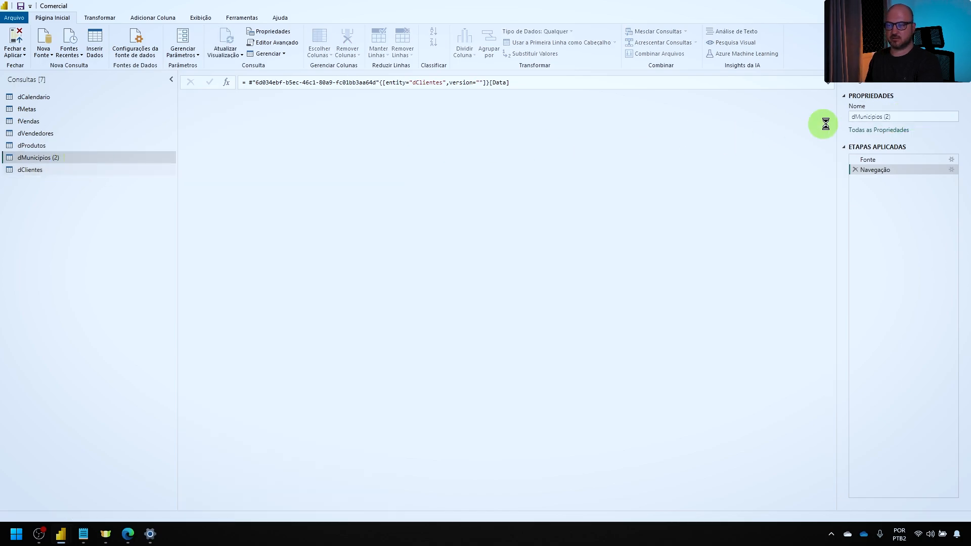
{"action": "left_click", "coordinate": [915, 115]}
{"action": "key", "text": "BackSpace"}
{"action": "key", "text": "BackSpace"}
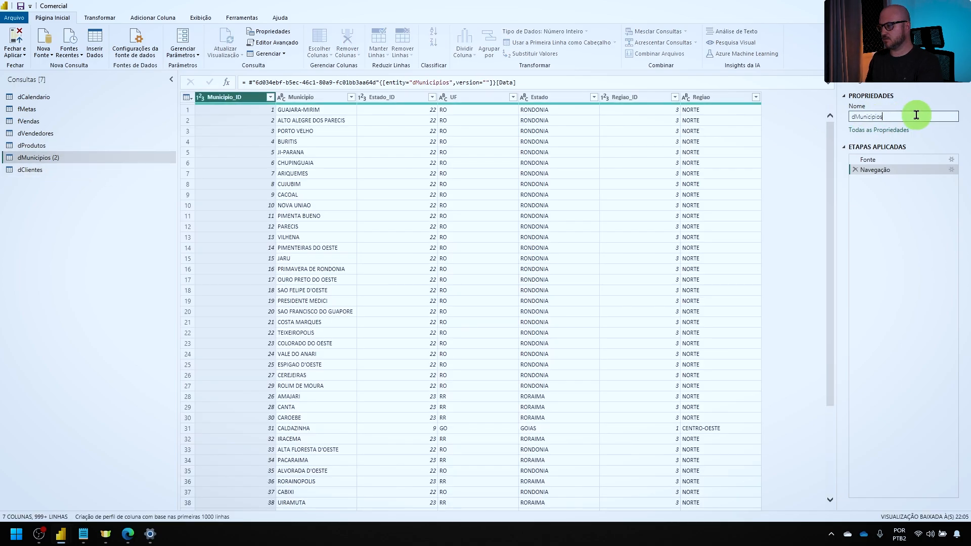
{"action": "key", "text": "Return"}
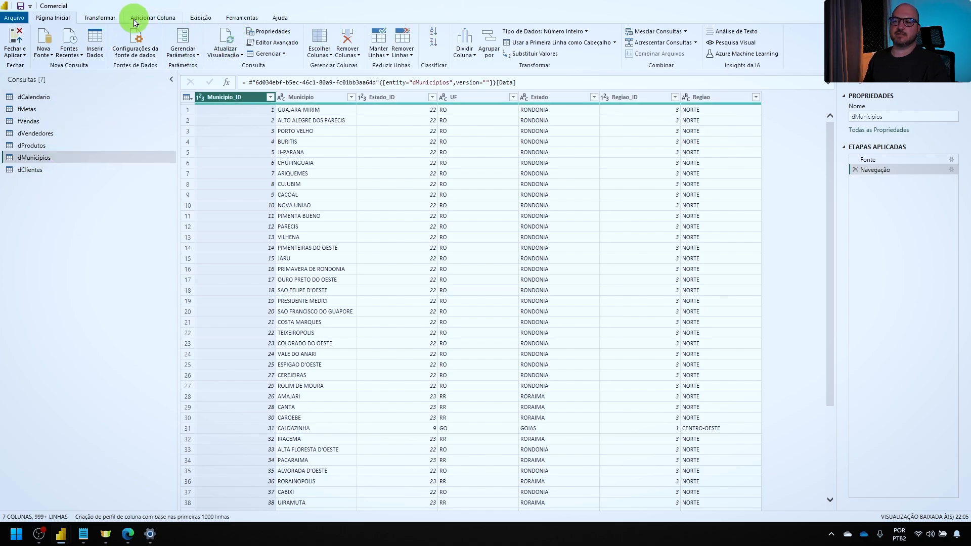
- Examine the query dependencies diagram in the left-to-right layout to check which source each query uses
{"action": "left_click", "coordinate": [201, 18]}
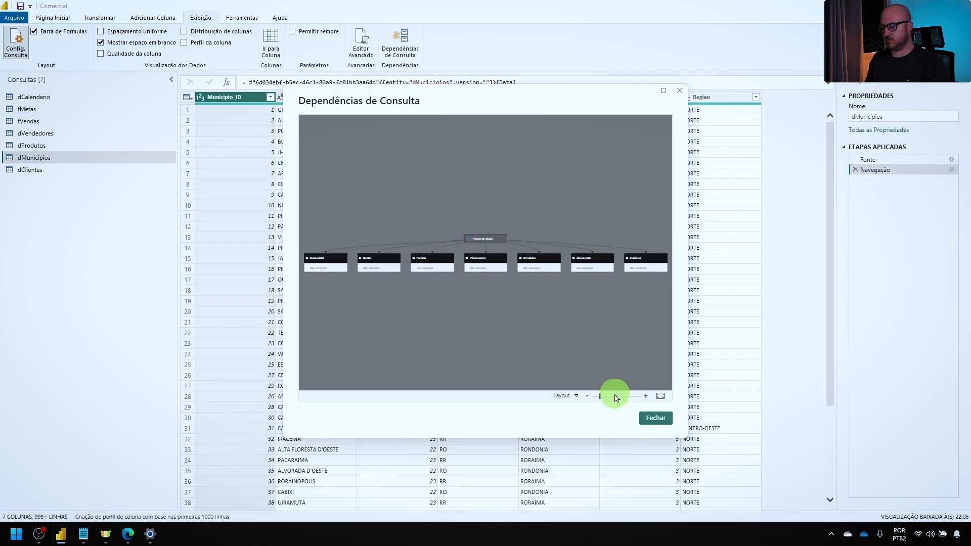
{"action": "left_click", "coordinate": [565, 396]}
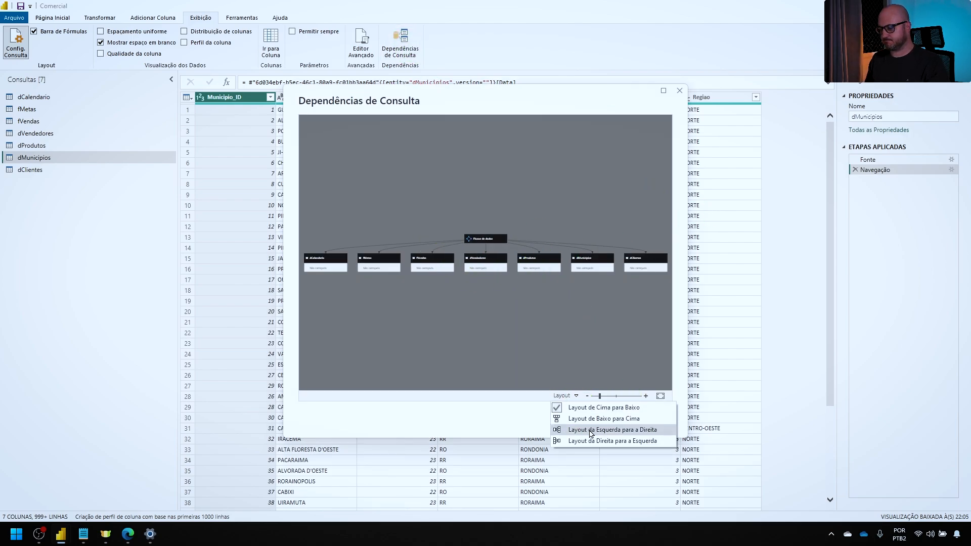
{"action": "left_click", "coordinate": [591, 430]}
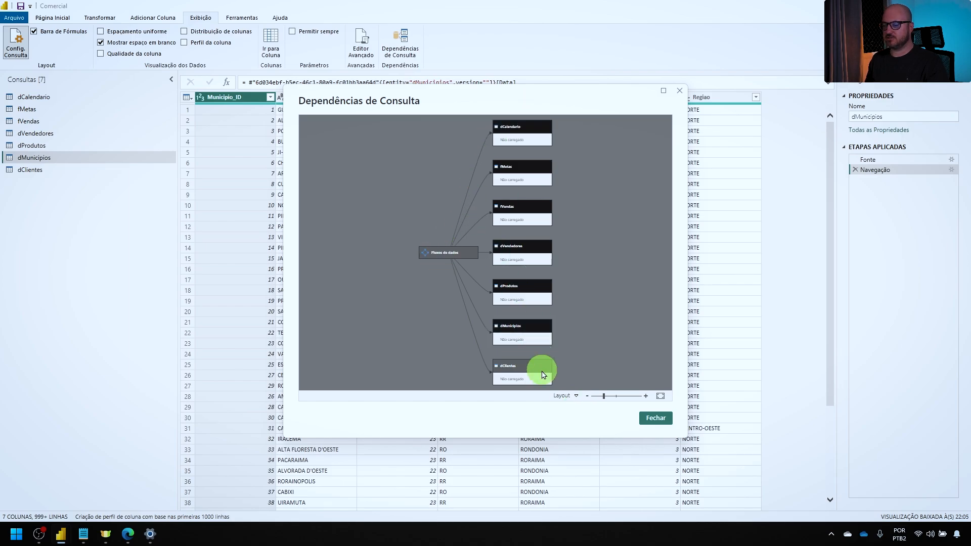
{"action": "left_click", "coordinate": [655, 418]}
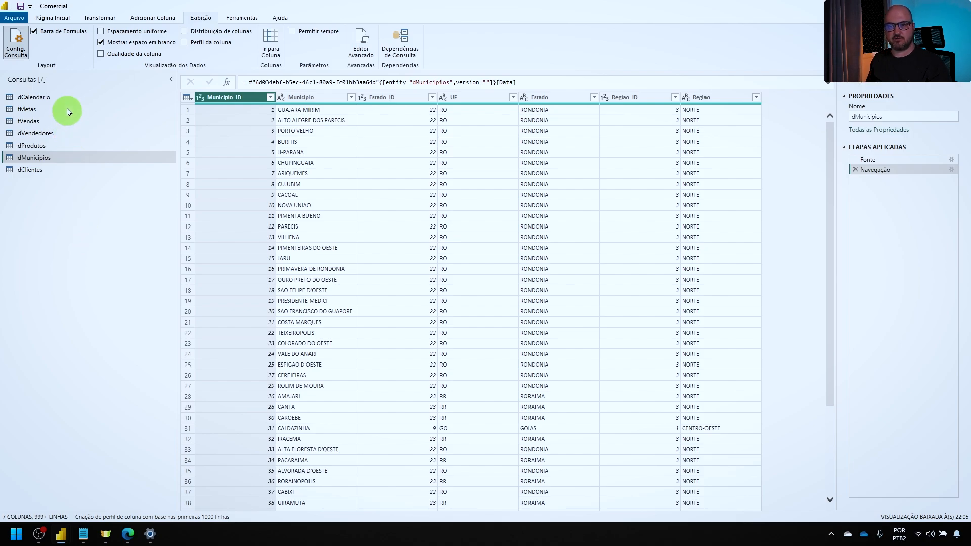
- Look over the dClientes query, and close the Power Query Editor applying all query changes to the model
{"action": "left_click", "coordinate": [47, 169]}
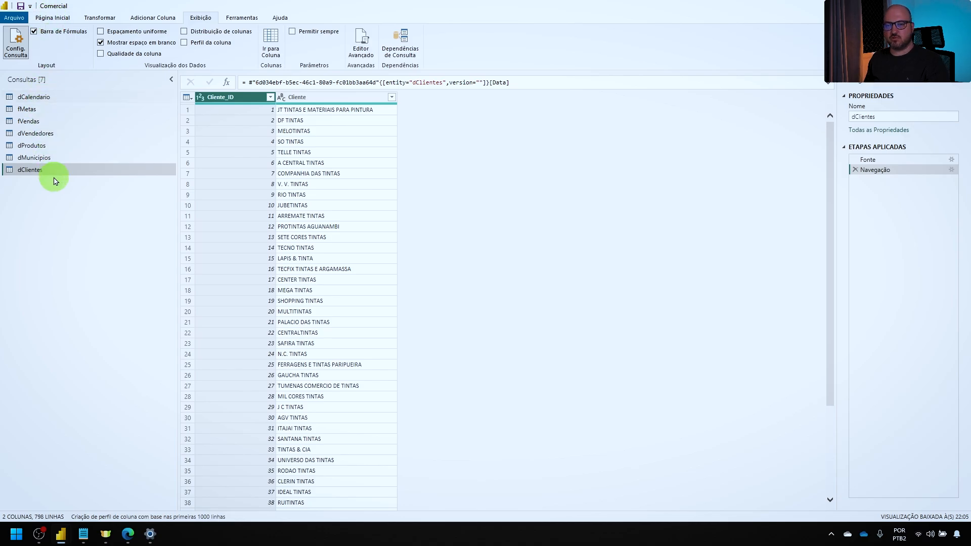
{"action": "left_click", "coordinate": [68, 18]}
{"action": "left_click", "coordinate": [20, 53]}
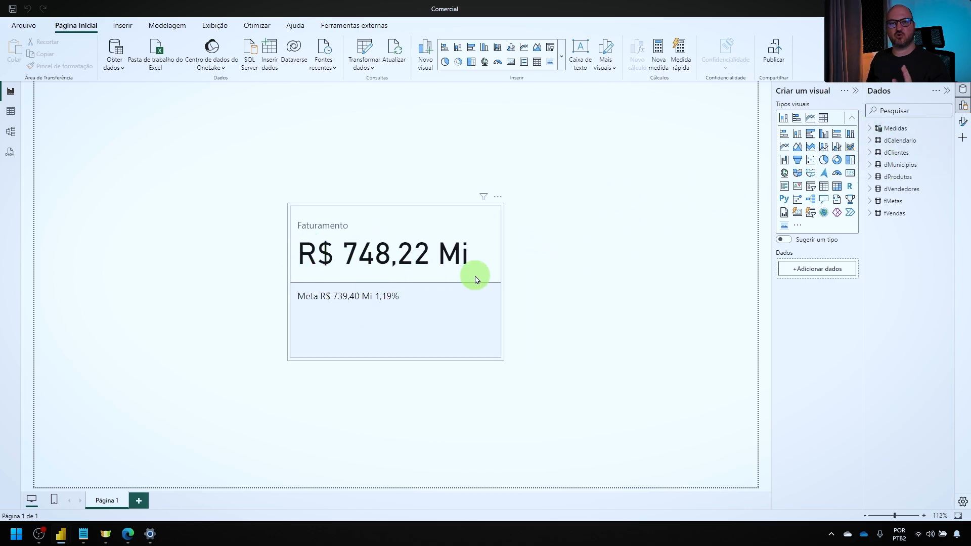
- In the model view, expand the dCalendario table and mark it as a date table using the Data column
{"action": "left_click", "coordinate": [11, 134]}
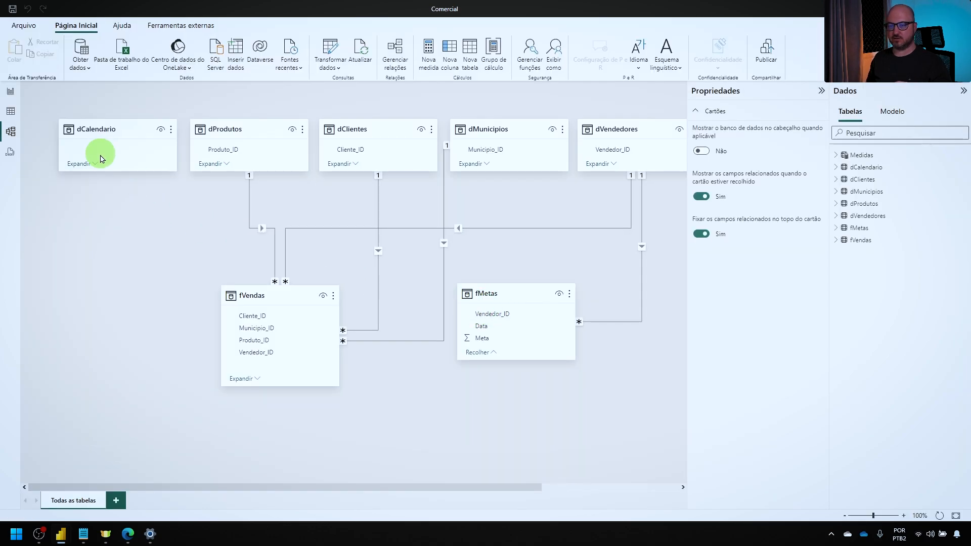
{"action": "left_click", "coordinate": [90, 165]}
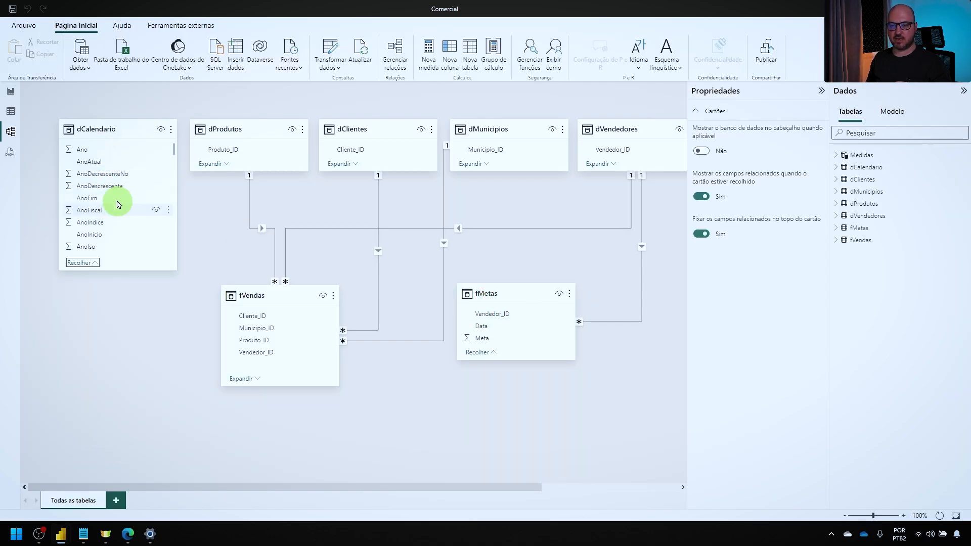
{"action": "left_click", "coordinate": [171, 129]}
{"action": "mouse_move", "coordinate": [235, 284]}
{"action": "left_click", "coordinate": [302, 283]}
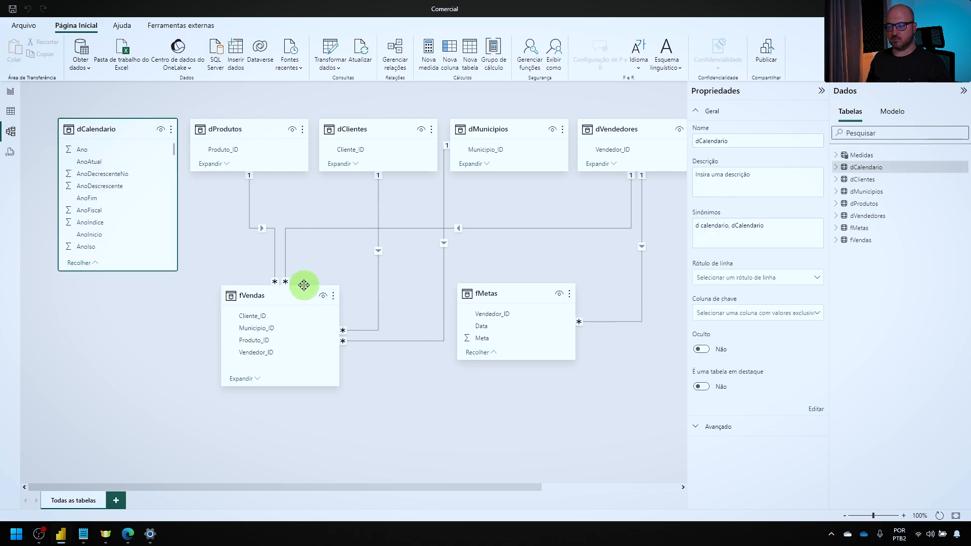
{"action": "left_click", "coordinate": [302, 198]}
{"action": "left_click", "coordinate": [362, 235]}
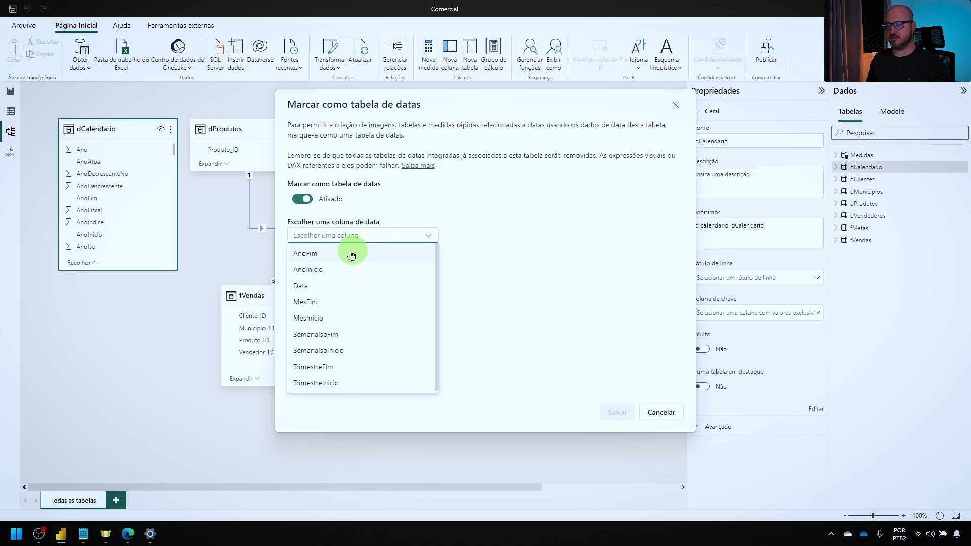
{"action": "left_click", "coordinate": [314, 286]}
{"action": "left_click", "coordinate": [616, 412]}
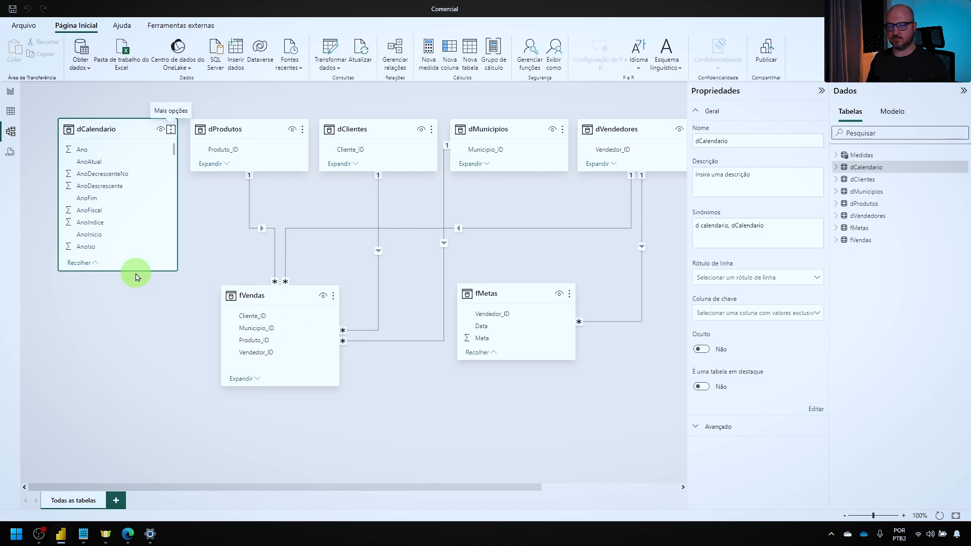
- Expand the fVendas table and create a relationship between dCalendario's Data column and fVendas' Data column
{"action": "scroll", "coordinate": [150, 243], "scroll_direction": "down", "scroll_amount": 5}
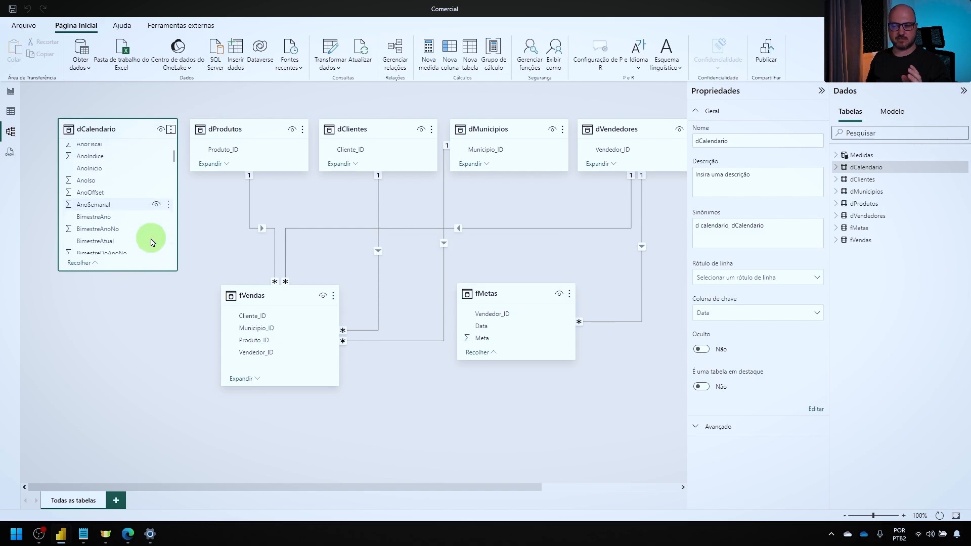
{"action": "scroll", "coordinate": [151, 243], "scroll_direction": "down", "scroll_amount": 2}
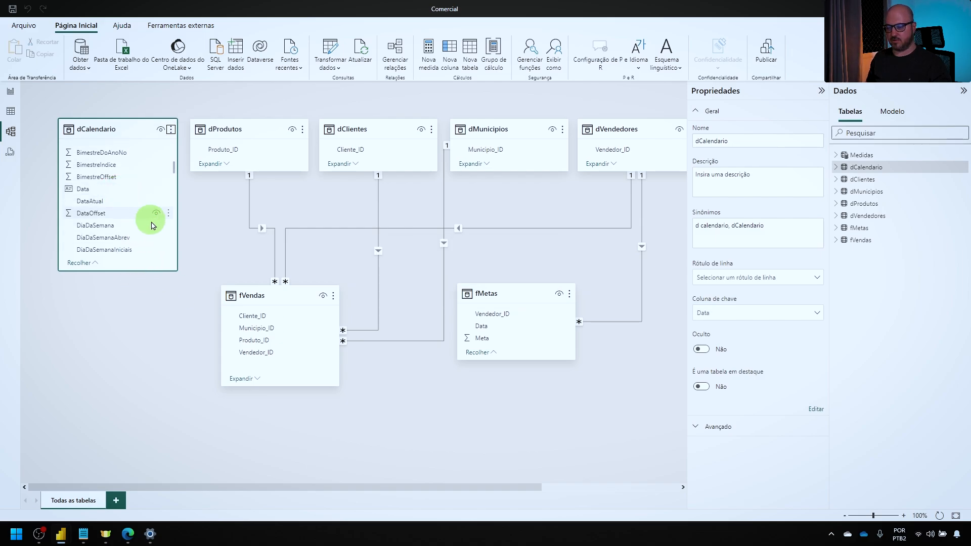
{"action": "left_click", "coordinate": [253, 383]}
{"action": "left_click_drag", "start_coordinate": [97, 189], "coordinate": [256, 384]}
{"action": "left_click_drag", "start_coordinate": [235, 338], "coordinate": [237, 340]}
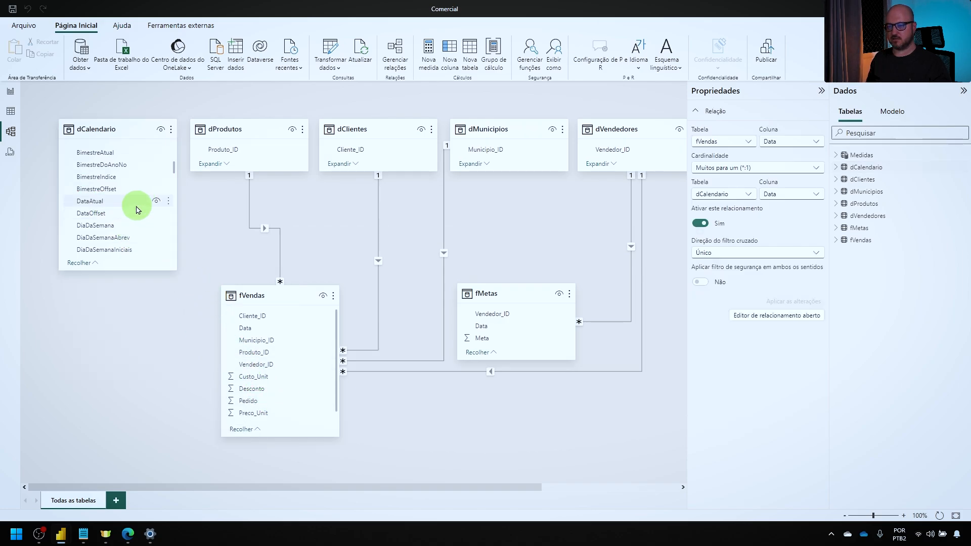
- Relate dCalendario's Data column to fMetas' Data column, and collapse the fVendas and fMetas table cards
{"action": "scroll", "coordinate": [134, 213], "scroll_direction": "down", "scroll_amount": 8}
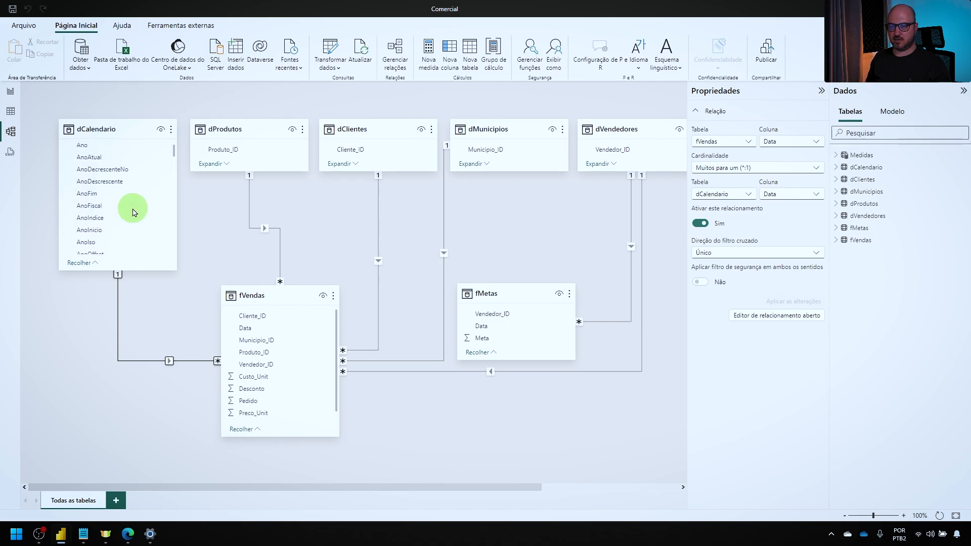
{"action": "scroll", "coordinate": [134, 212], "scroll_direction": "down", "scroll_amount": 6}
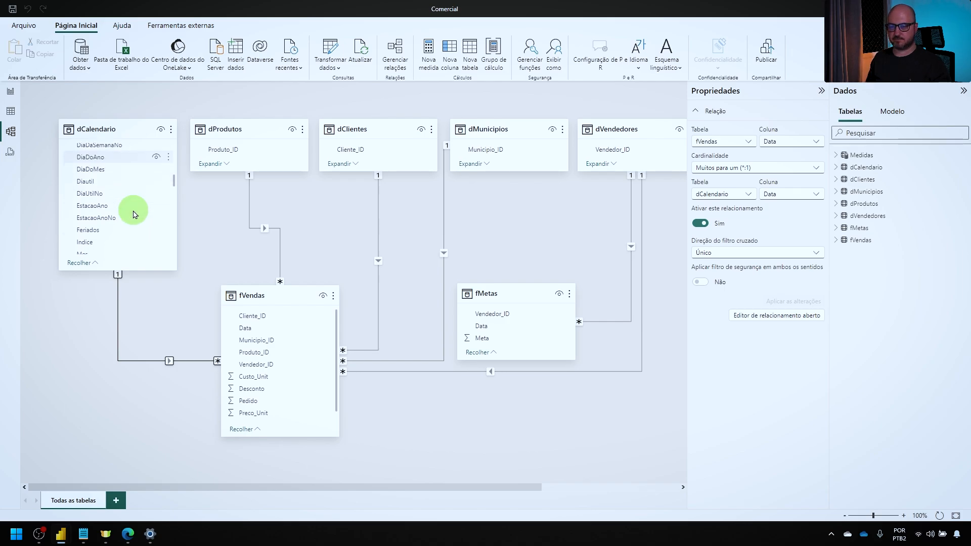
{"action": "scroll", "coordinate": [127, 167], "scroll_direction": "up", "scroll_amount": 15}
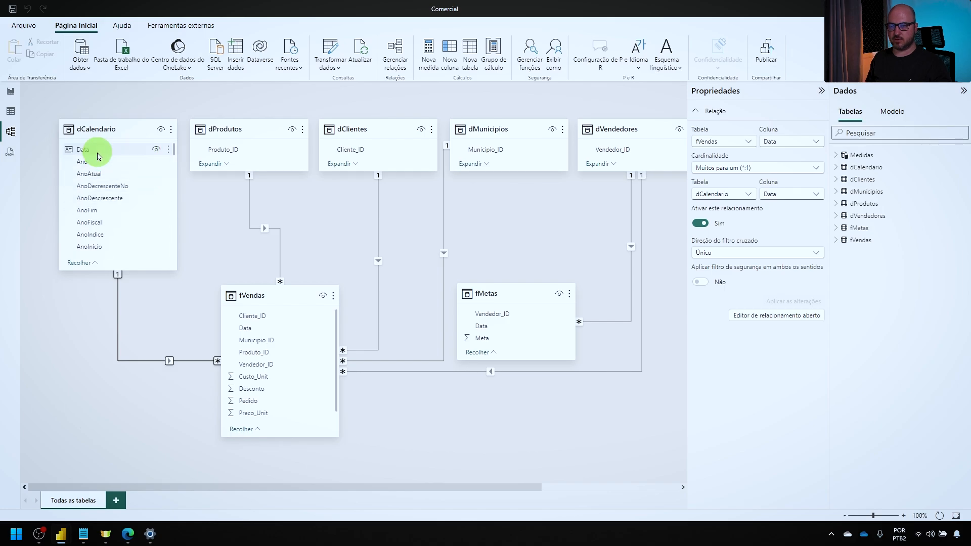
{"action": "left_click_drag", "start_coordinate": [96, 150], "coordinate": [530, 331]}
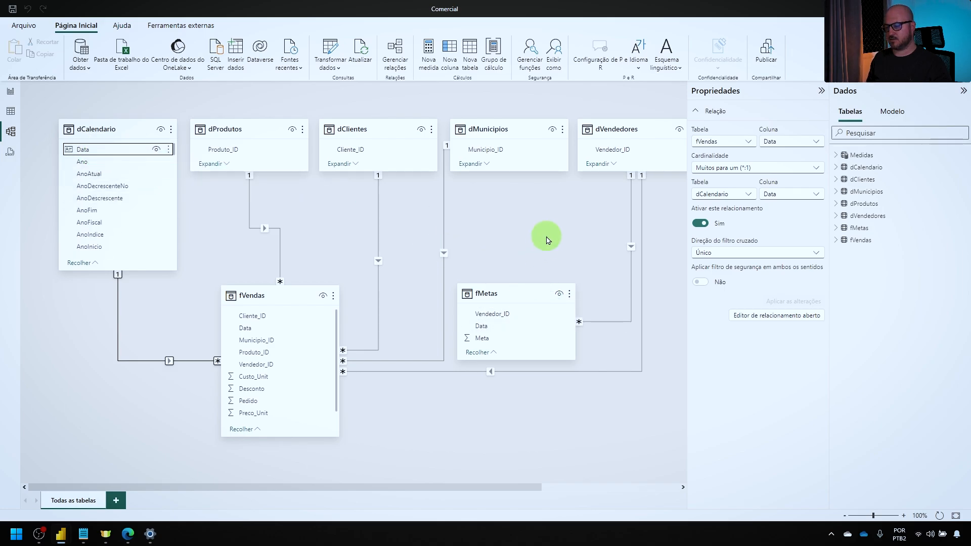
{"action": "left_click", "coordinate": [554, 230]}
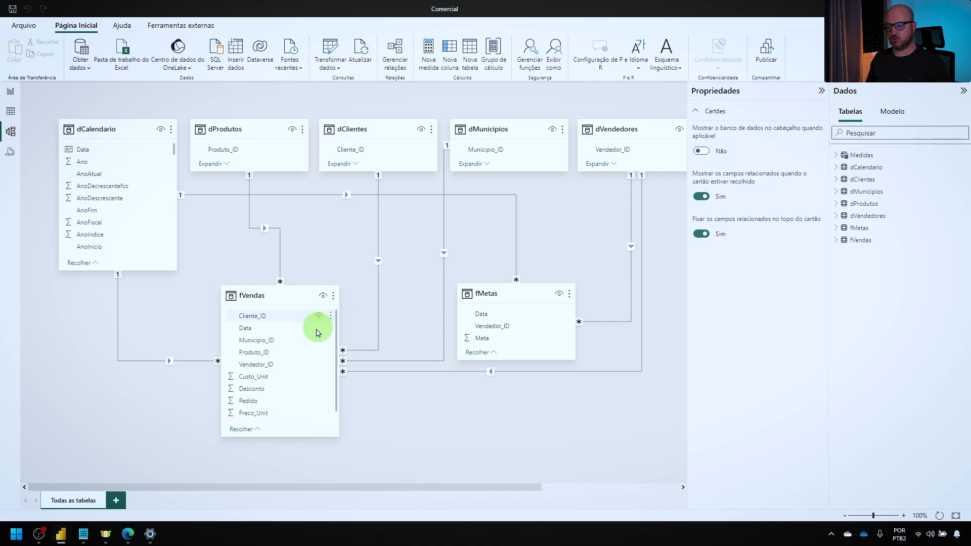
{"action": "left_click", "coordinate": [255, 432]}
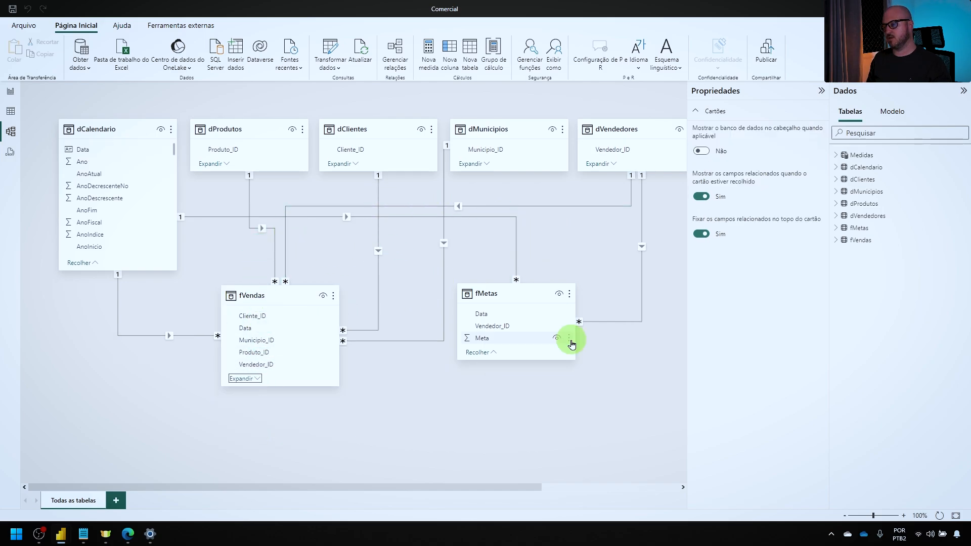
{"action": "left_click", "coordinate": [487, 353]}
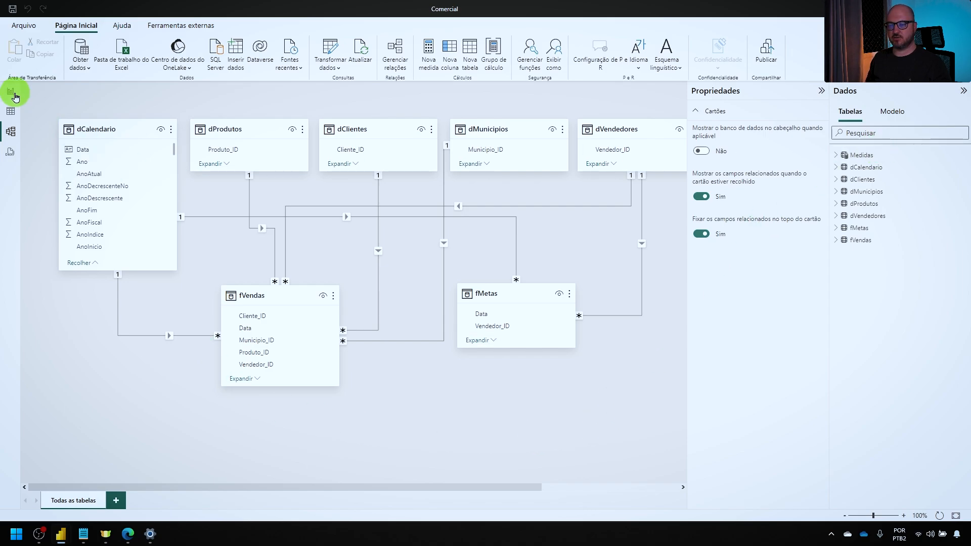
- From the report view, publish the report to the Conteúdo - Fluxos de Dados workspace, replacing the existing Comercial dataset, and close Power BI Desktop saving the changes
{"action": "left_click", "coordinate": [11, 91]}
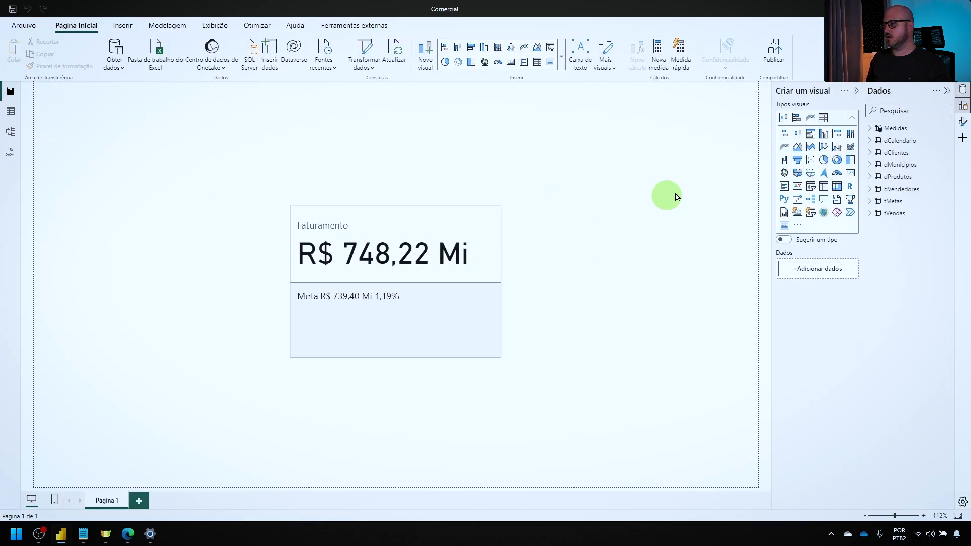
{"action": "left_click", "coordinate": [962, 93]}
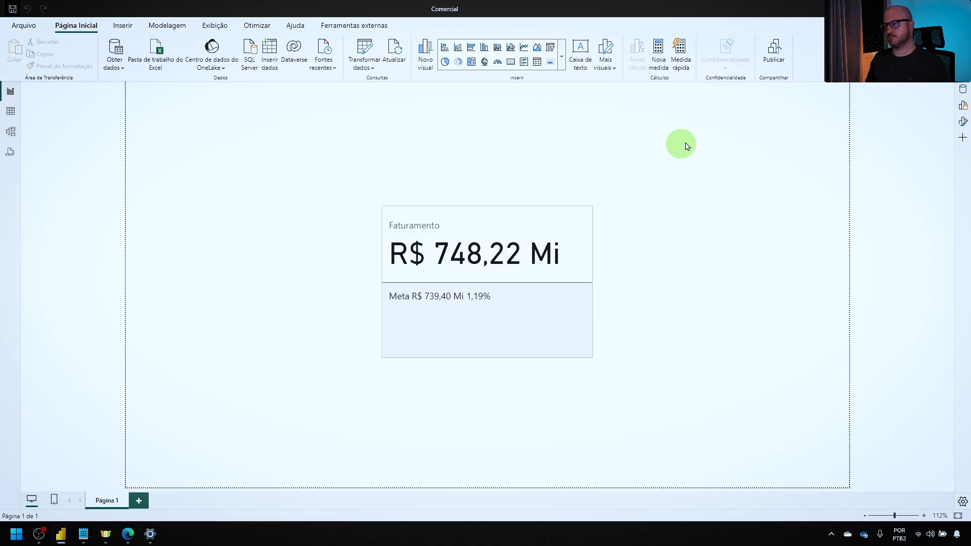
{"action": "left_click", "coordinate": [778, 58]}
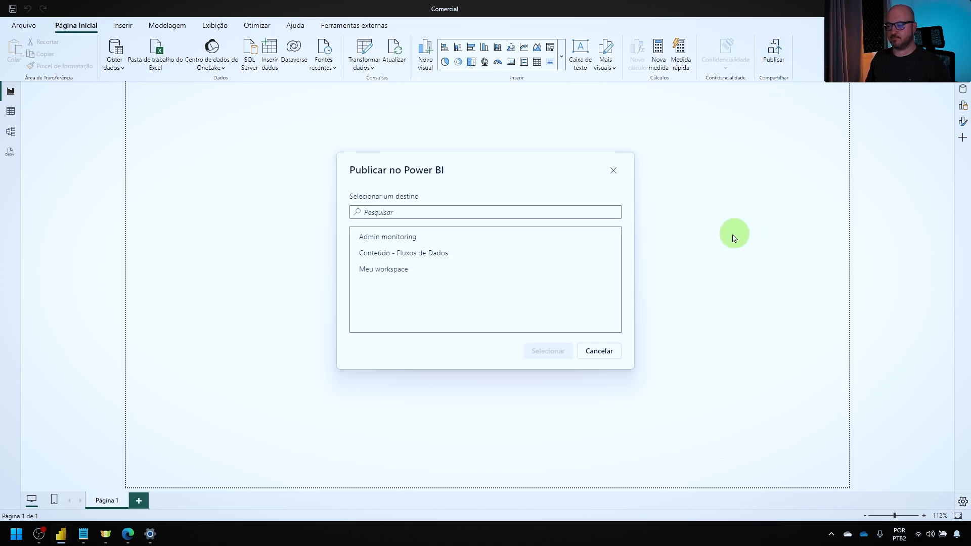
{"action": "left_click", "coordinate": [405, 261]}
{"action": "left_click", "coordinate": [549, 351]}
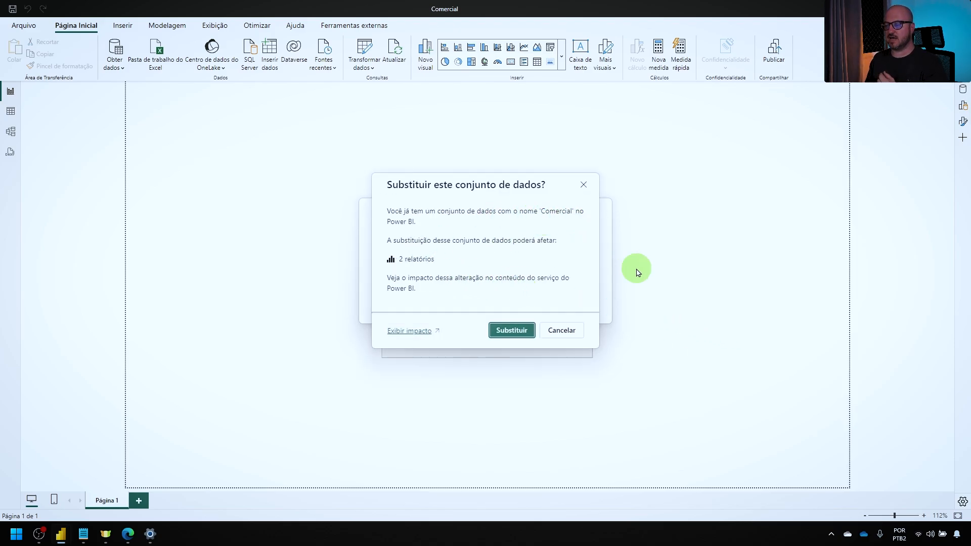
{"action": "left_click", "coordinate": [512, 331]}
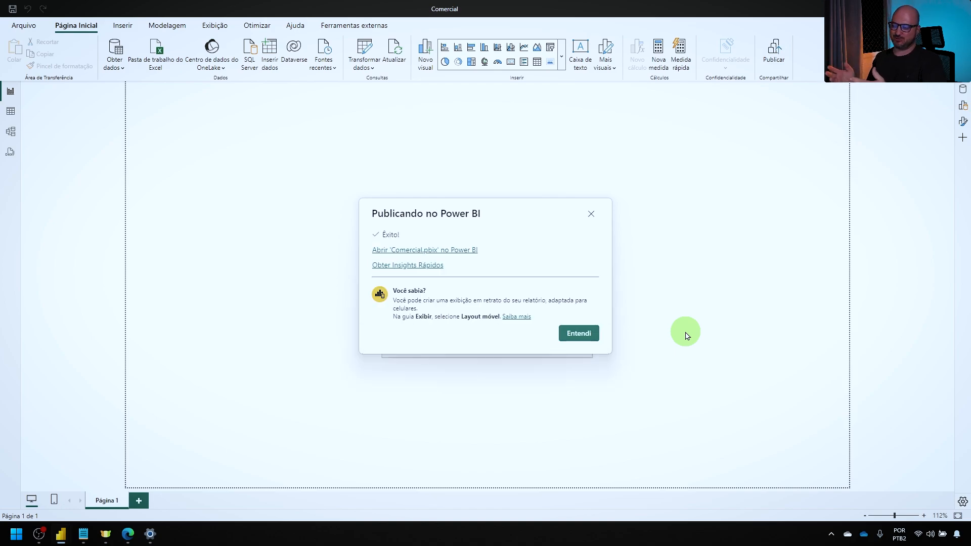
{"action": "left_click", "coordinate": [575, 338]}
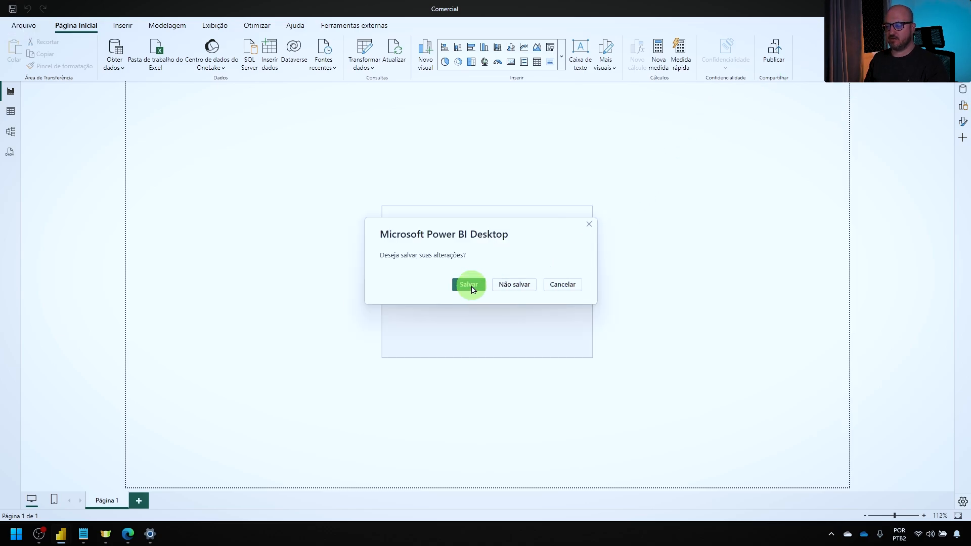
{"action": "left_click", "coordinate": [465, 283]}
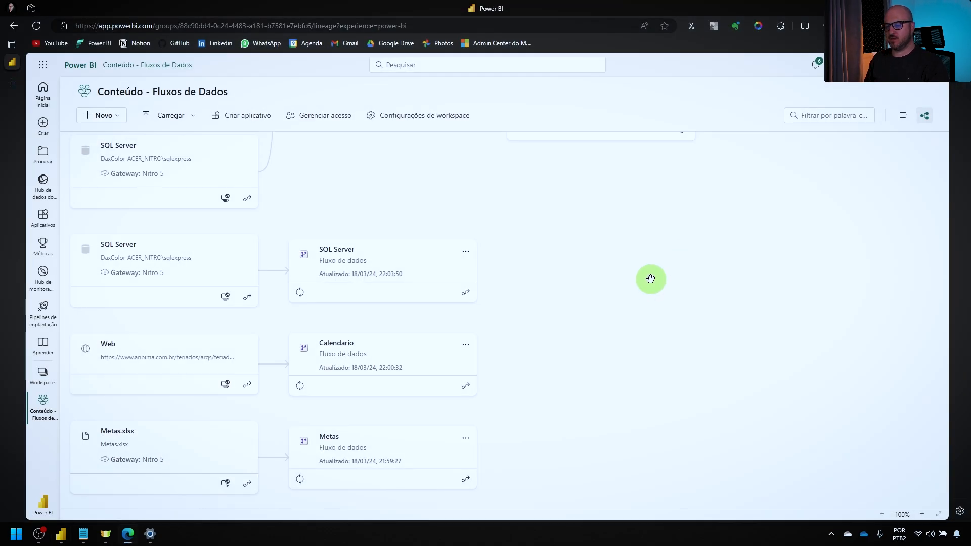
- Reload the workspace lineage in the browser and examine how the sources, dataflows, Comercial semantic model and reports are connected
{"action": "left_click", "coordinate": [37, 26]}
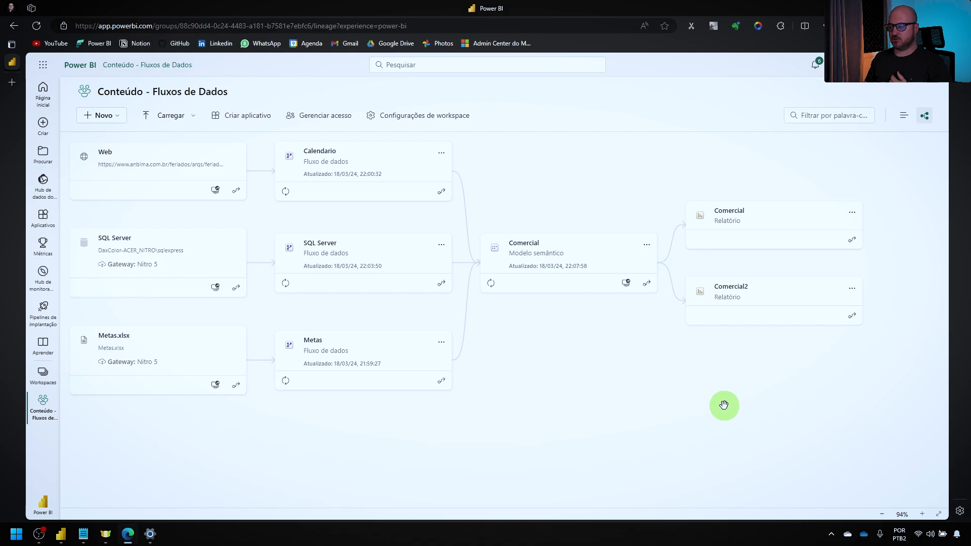
{"action": "scroll", "coordinate": [726, 416], "scroll_direction": "down", "scroll_amount": 4}
{"action": "scroll", "coordinate": [726, 415], "scroll_direction": "up", "scroll_amount": 9}
{"action": "scroll", "coordinate": [780, 418], "scroll_direction": "down", "scroll_amount": 6}
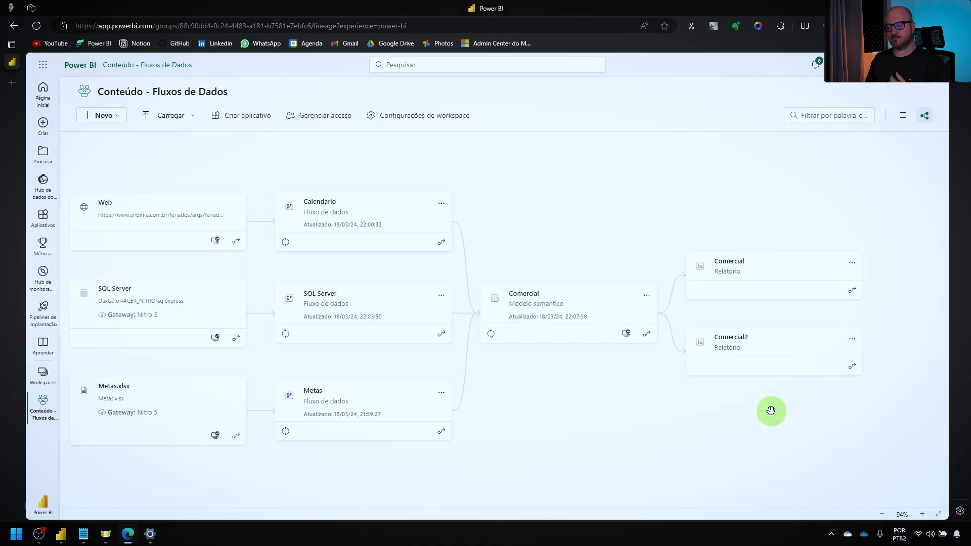
{"action": "scroll", "coordinate": [770, 411], "scroll_direction": "up", "scroll_amount": 7}
{"action": "scroll", "coordinate": [772, 410], "scroll_direction": "down", "scroll_amount": 5}
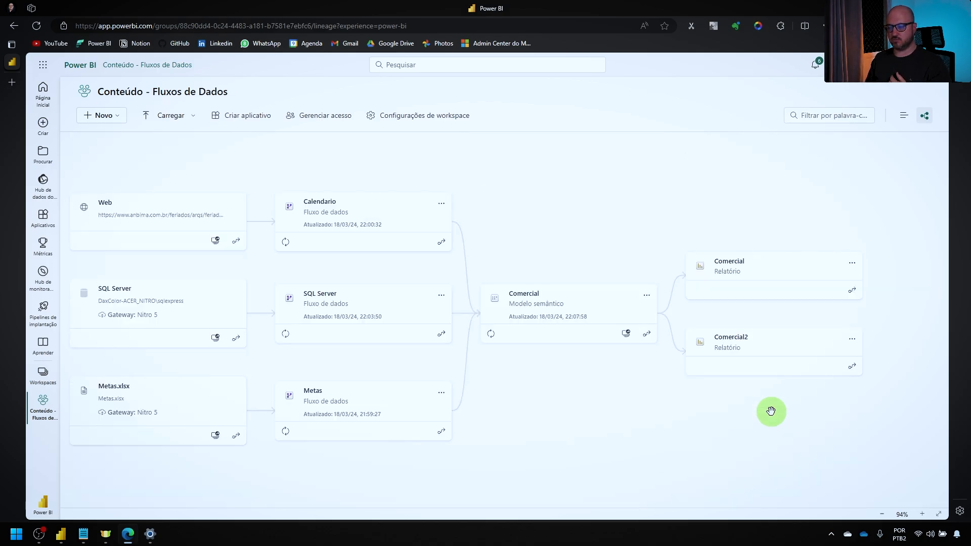
{"action": "scroll", "coordinate": [773, 400], "scroll_direction": "up", "scroll_amount": 5}
{"action": "scroll", "coordinate": [776, 373], "scroll_direction": "down", "scroll_amount": 7}
{"action": "scroll", "coordinate": [764, 370], "scroll_direction": "up", "scroll_amount": 2}
{"action": "scroll", "coordinate": [769, 374], "scroll_direction": "down", "scroll_amount": 1}
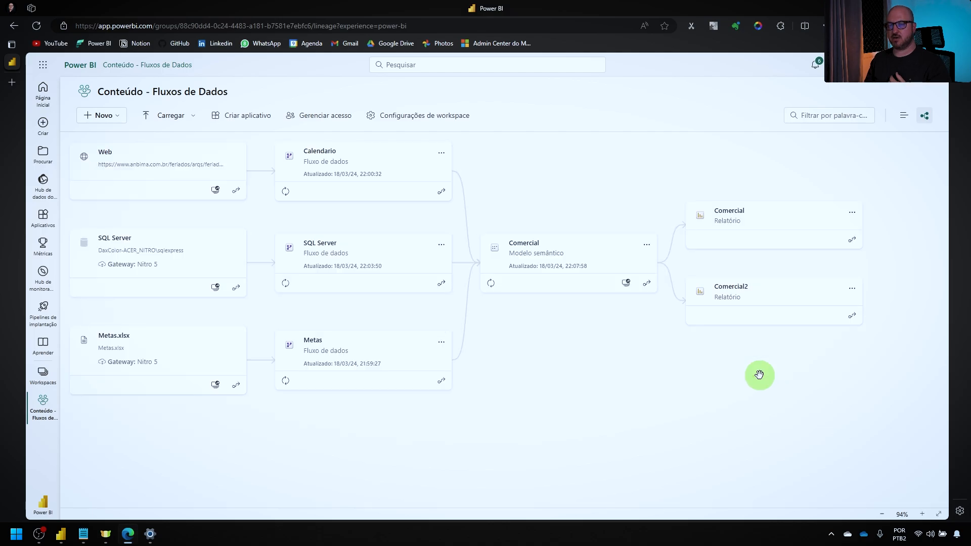